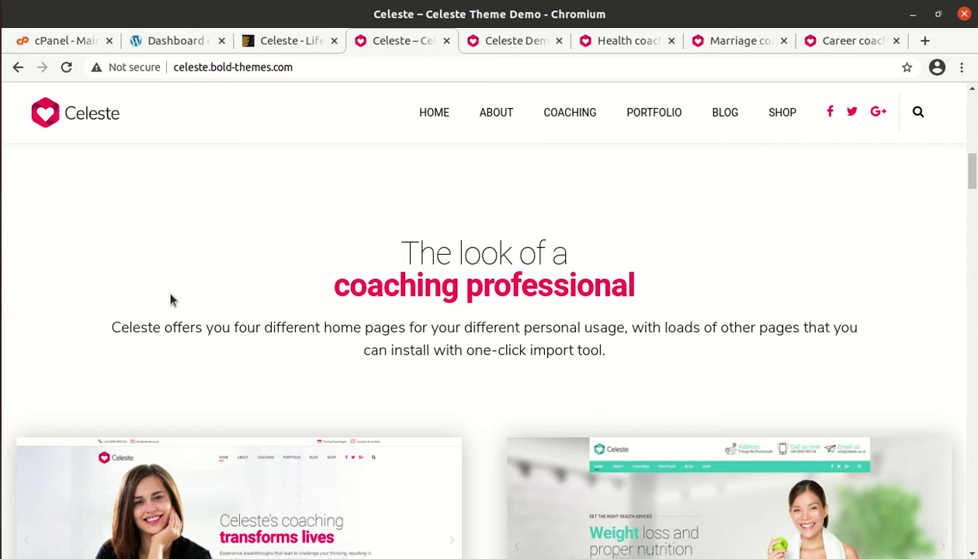
Look through the four home page designs previewed on the Celeste theme's landing page
scroll(171, 301, "down", 3)
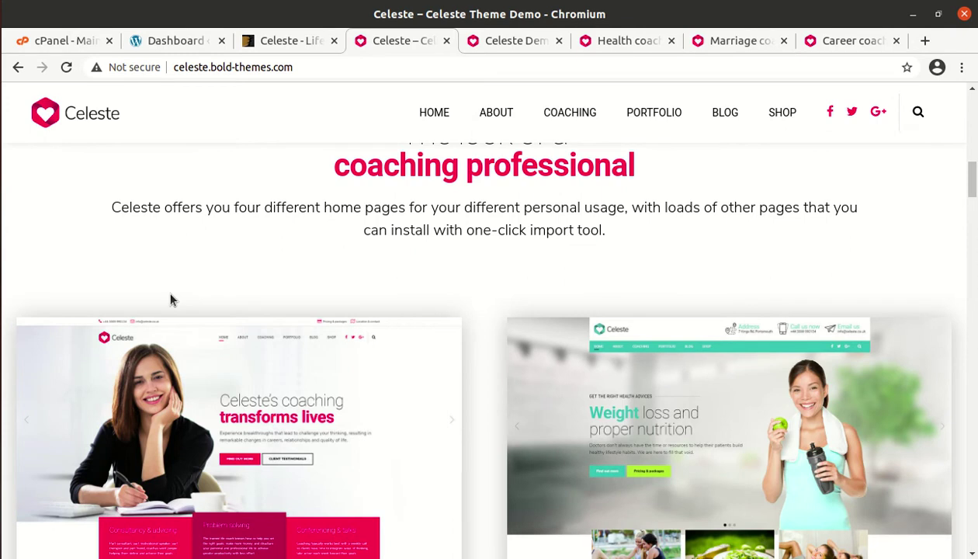
scroll(267, 245, "down", 1)
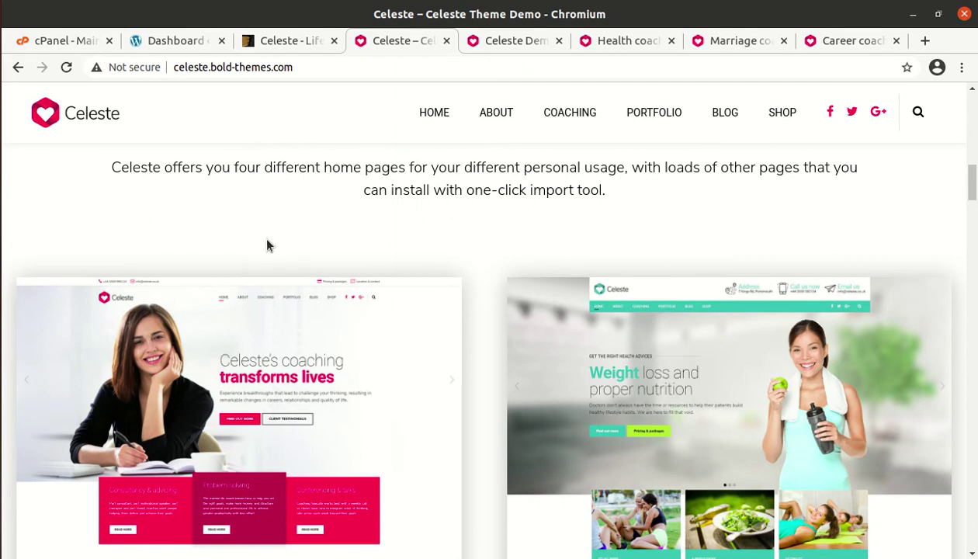
scroll(267, 246, "down", 2)
scroll(267, 245, "down", 1)
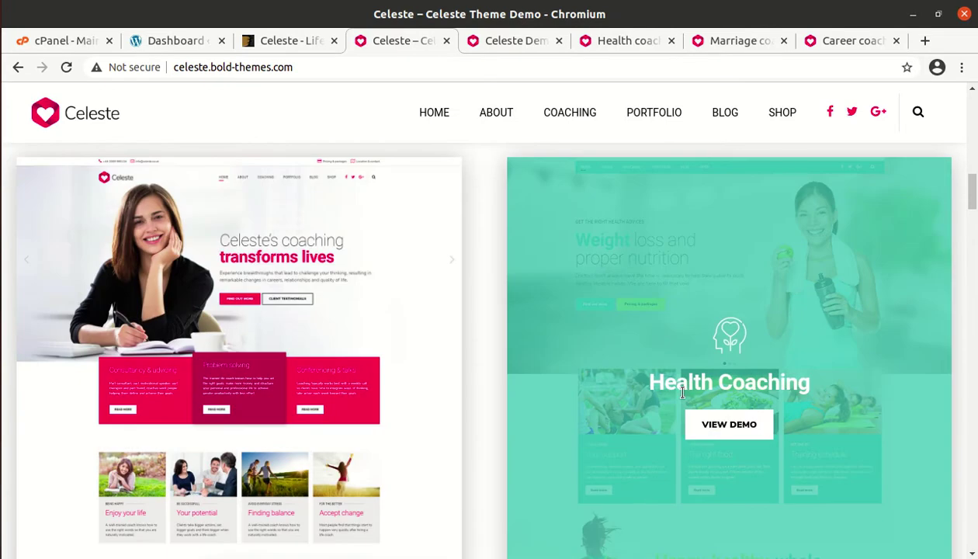
scroll(832, 388, "down", 7)
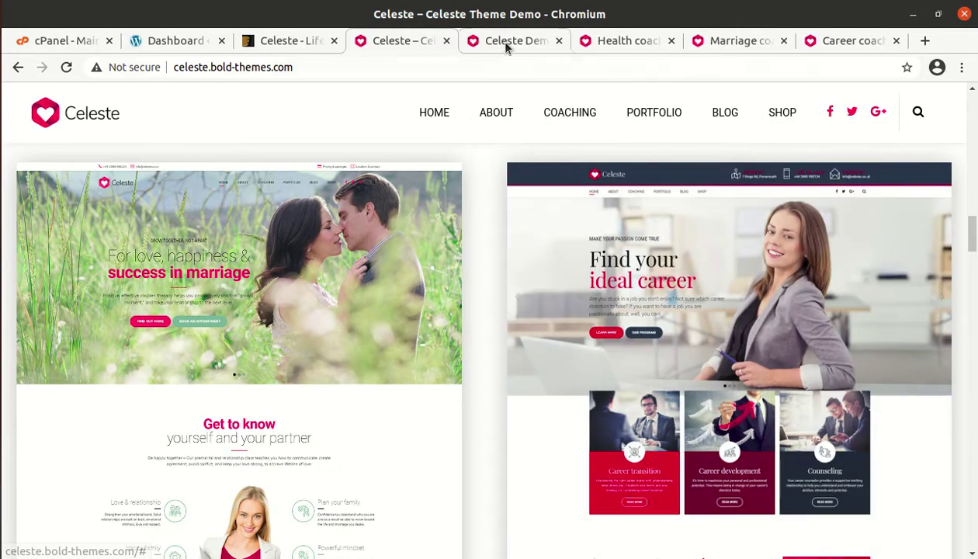
Open the Celeste main demo and examine its home page from the header through the services, testimonials, blog and online coaching sections
left_click(504, 44)
scroll(281, 329, "up", 10)
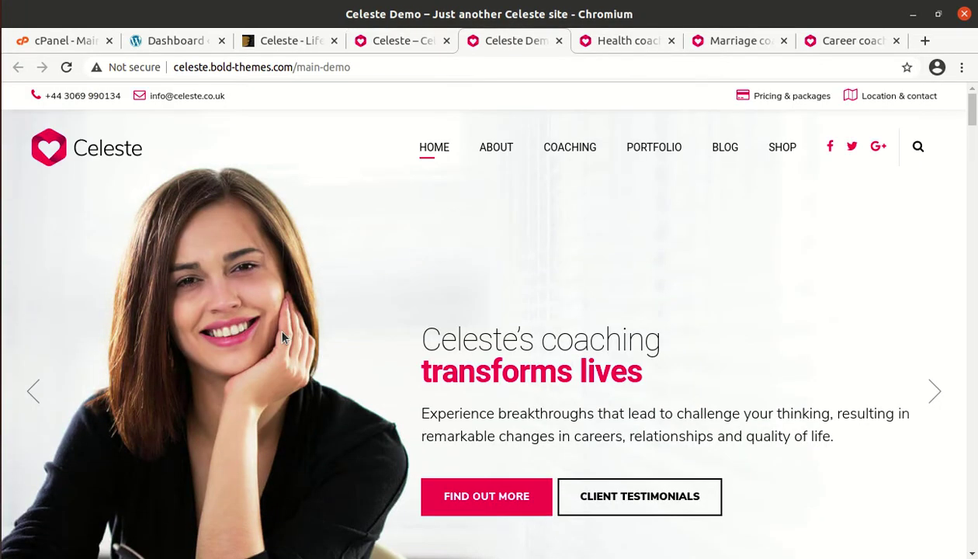
scroll(310, 302, "down", 3)
scroll(309, 304, "down", 2)
scroll(564, 387, "down", 2)
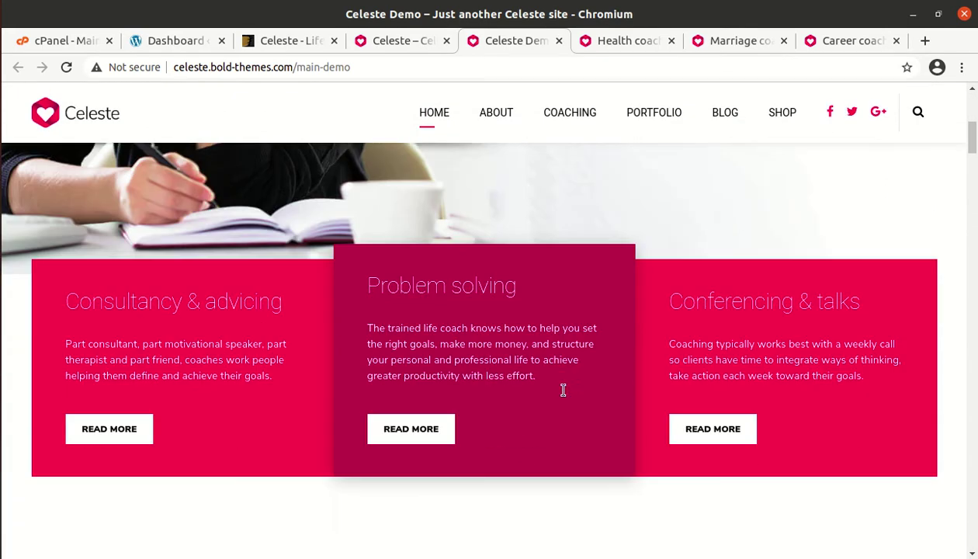
scroll(537, 323, "down", 5)
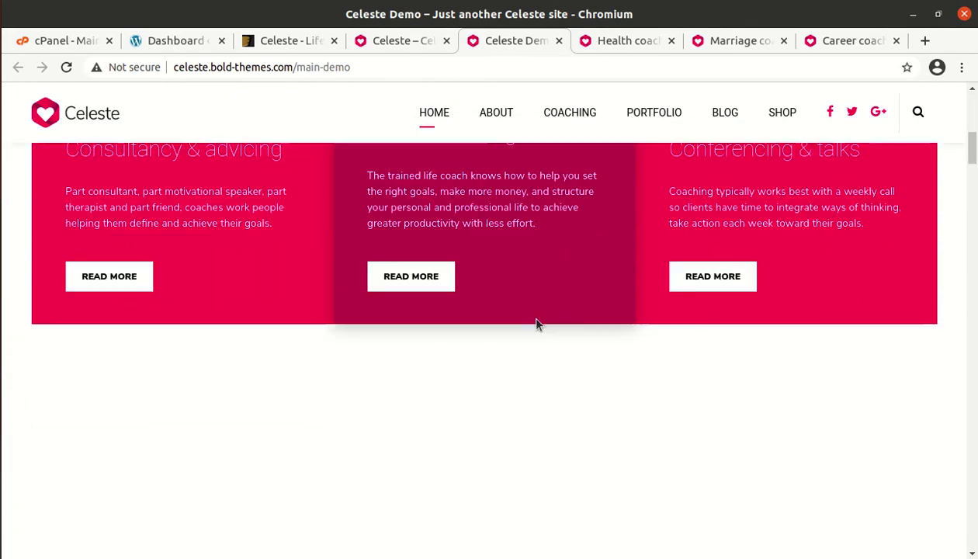
scroll(537, 324, "down", 8)
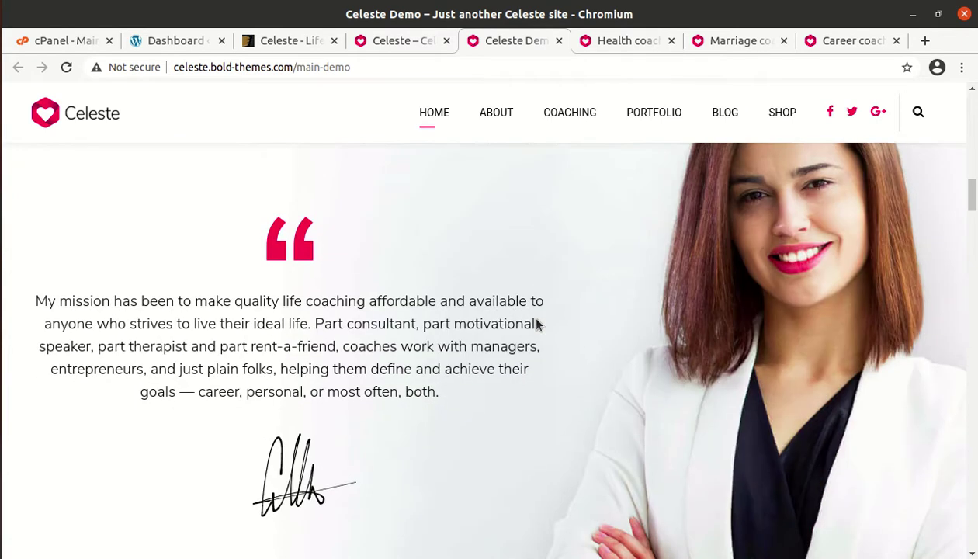
scroll(536, 325, "down", 10)
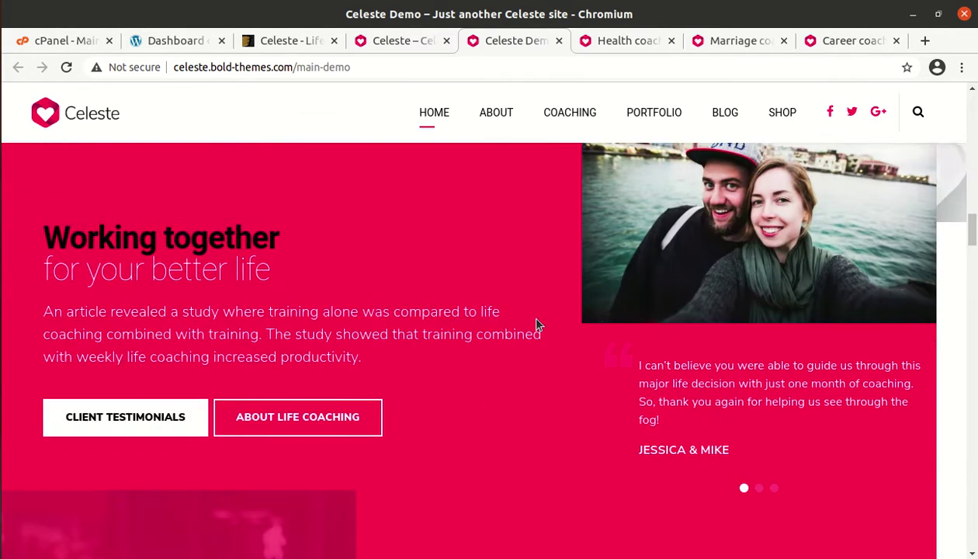
scroll(536, 325, "down", 8)
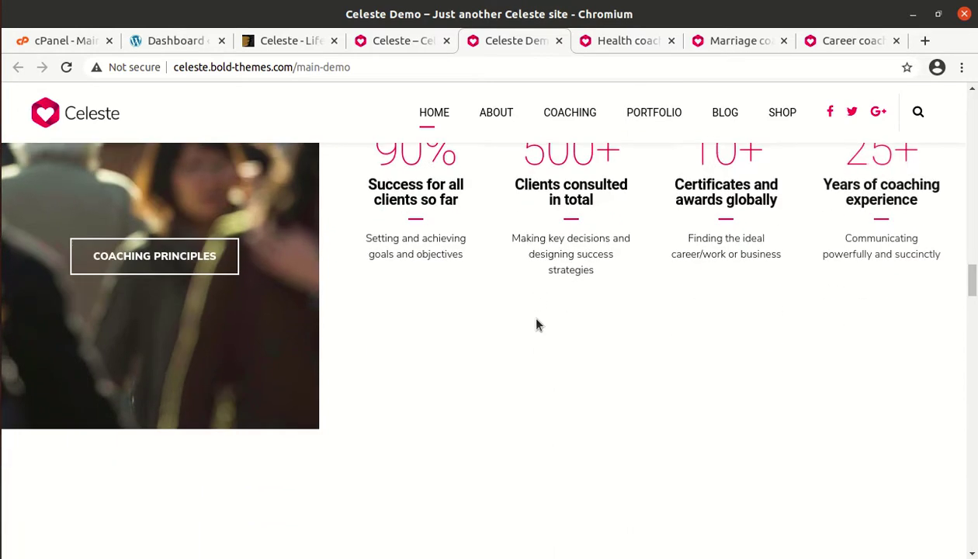
scroll(537, 324, "down", 10)
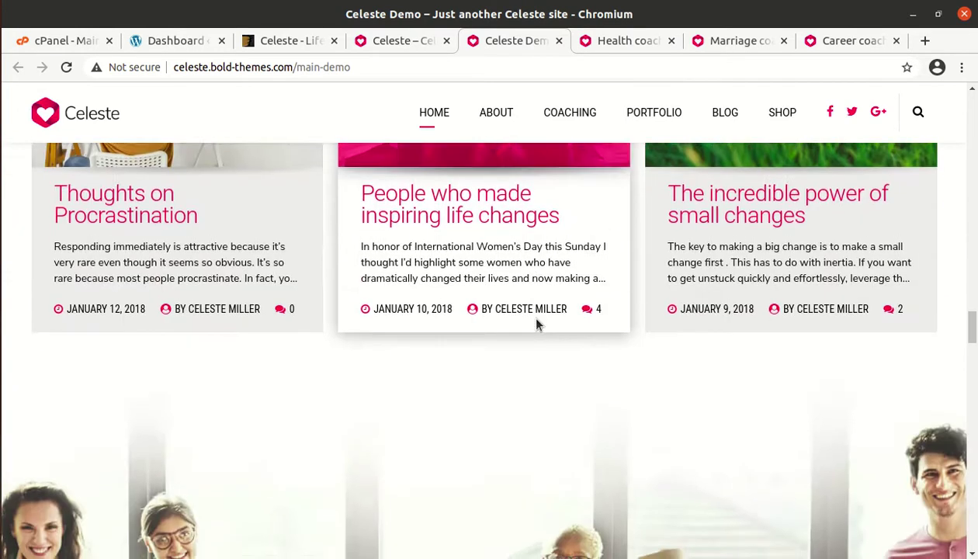
scroll(429, 326, "down", 10)
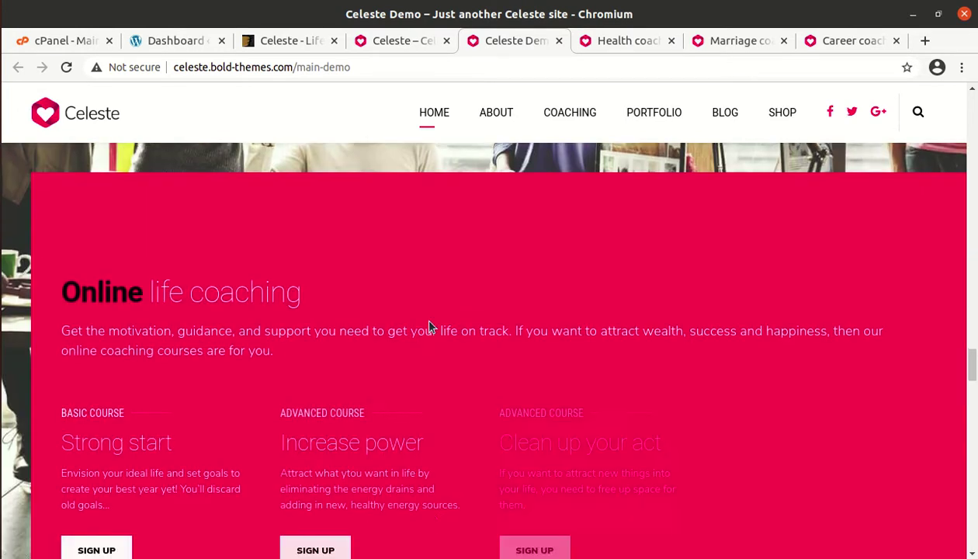
scroll(422, 326, "down", 4)
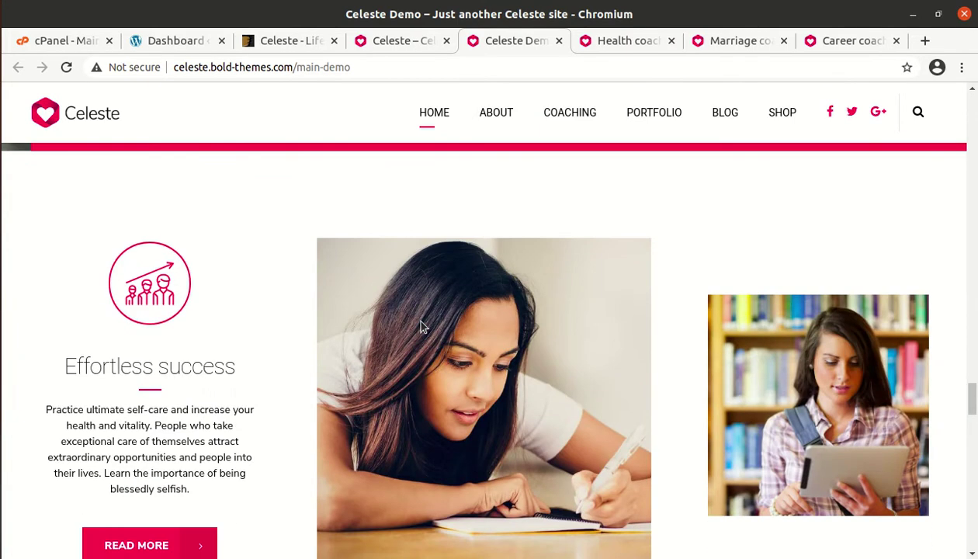
scroll(422, 325, "down", 3)
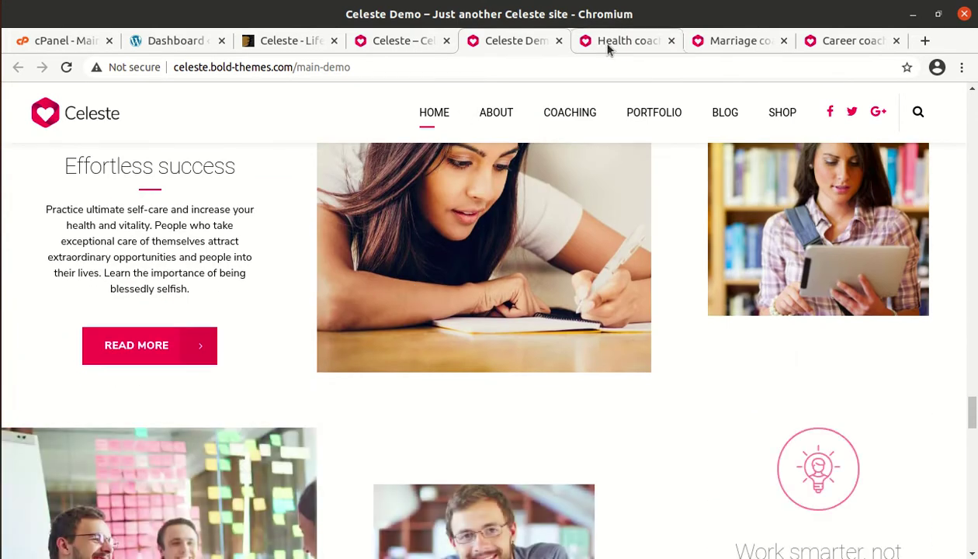
Switch to the Health coaching demo and examine its header, hero banner and content sections
left_click(607, 43)
scroll(295, 225, "up", 4)
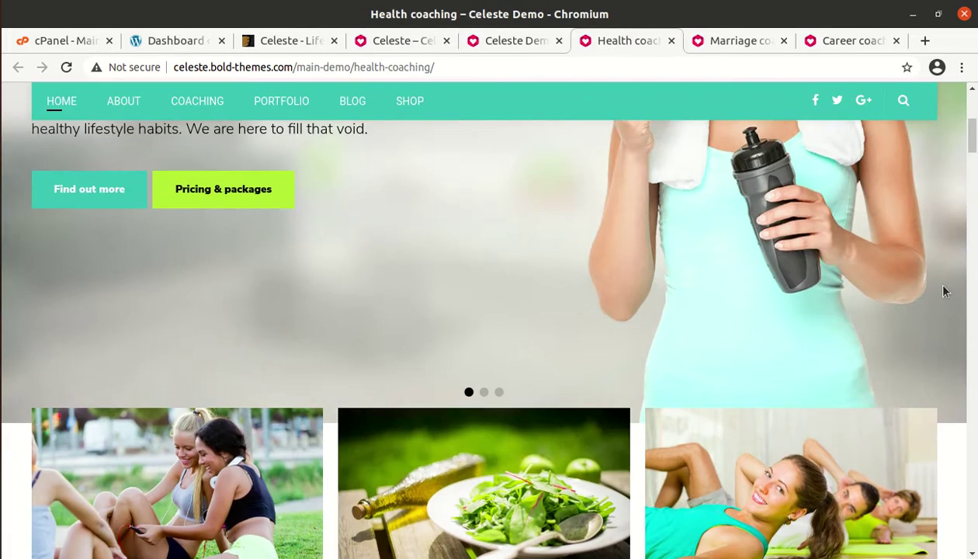
scroll(618, 212, "up", 5)
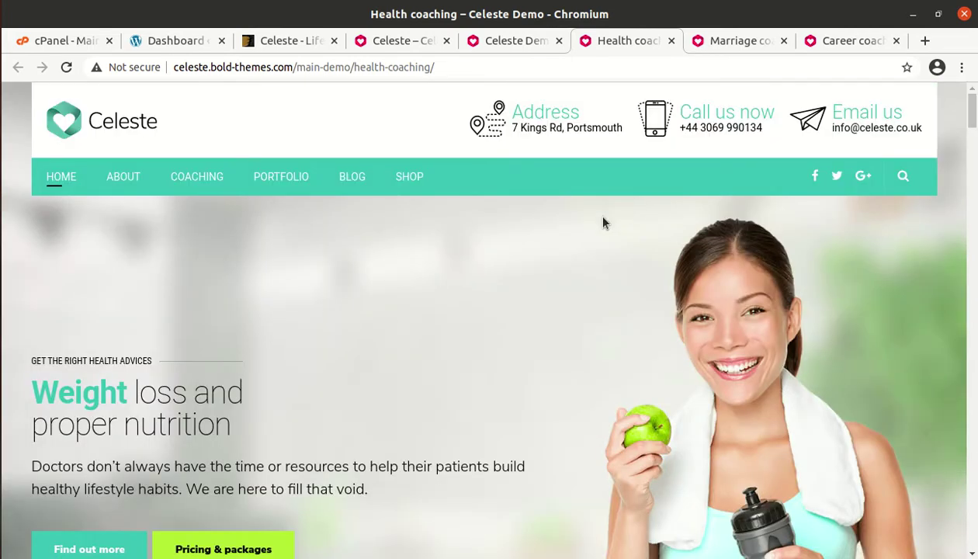
scroll(667, 144, "down", 7)
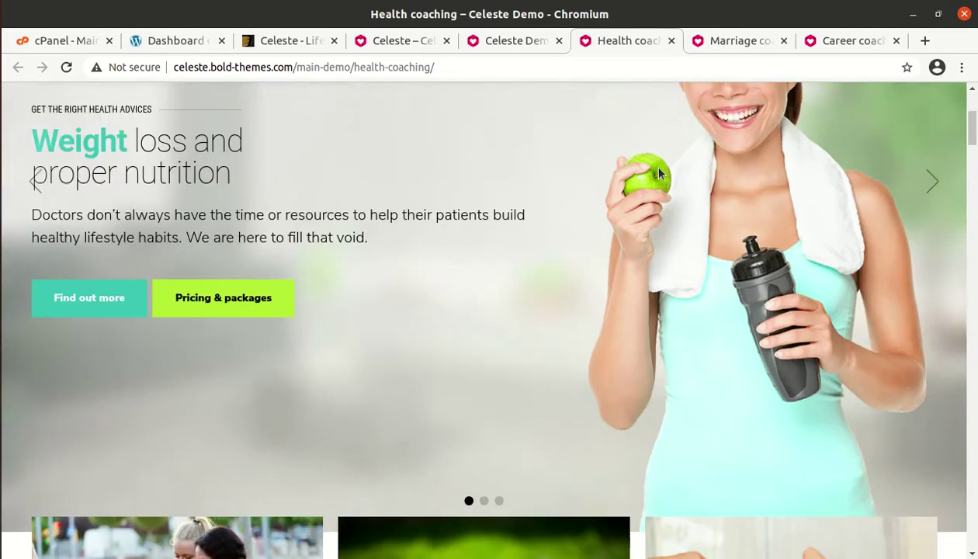
scroll(629, 187, "down", 15)
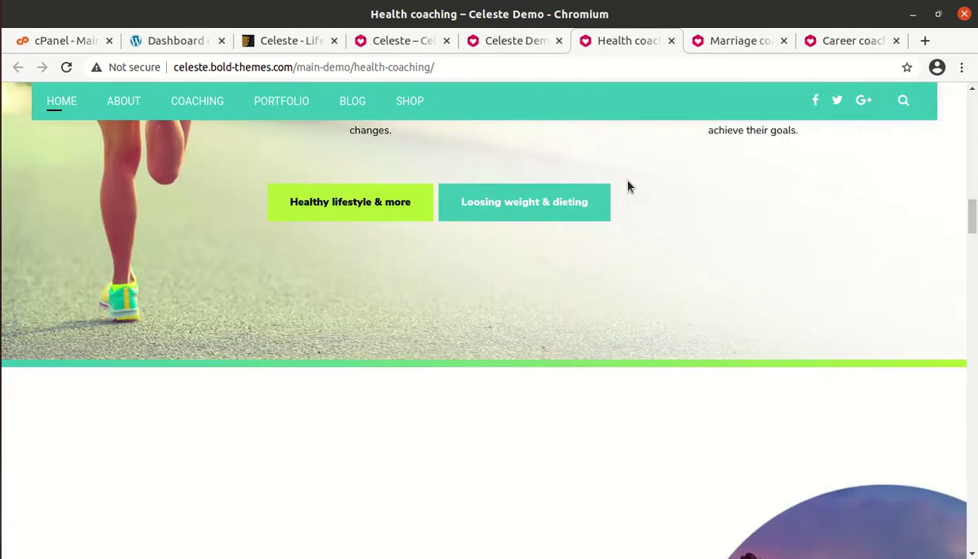
scroll(628, 186, "down", 3)
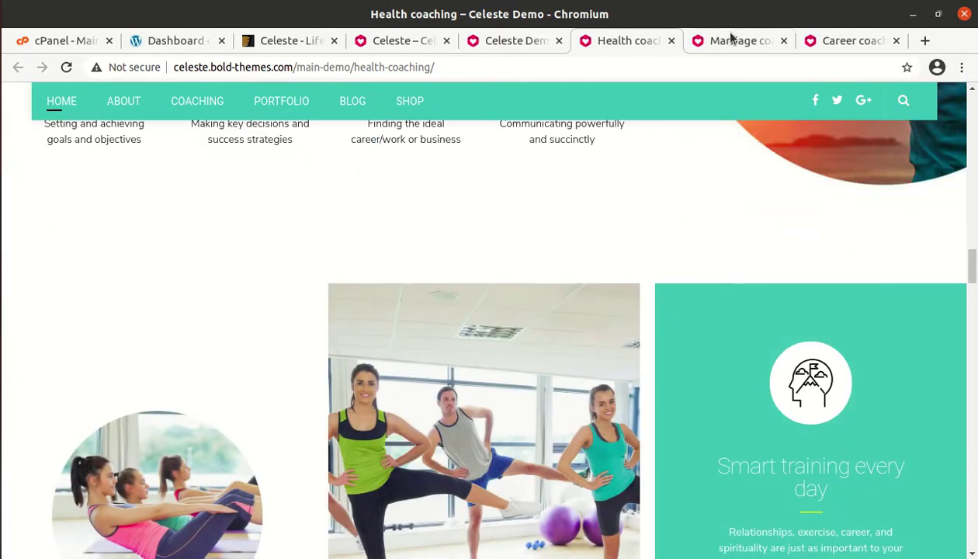
Examine the Marriage coaching demo's home page sections and the header area of the Career coaching demo
left_click(733, 41)
left_click_drag(970, 232, 962, 93)
scroll(392, 272, "down", 3)
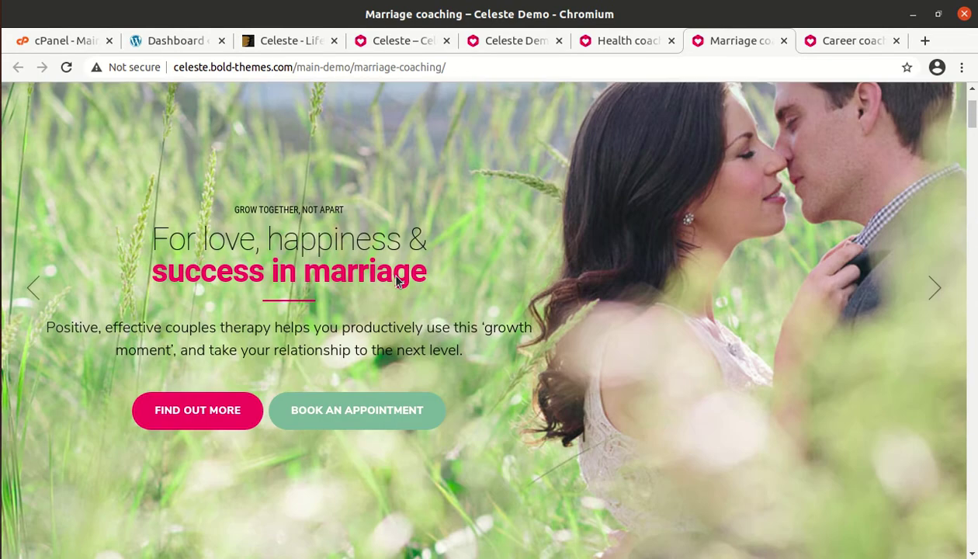
scroll(400, 283, "down", 15)
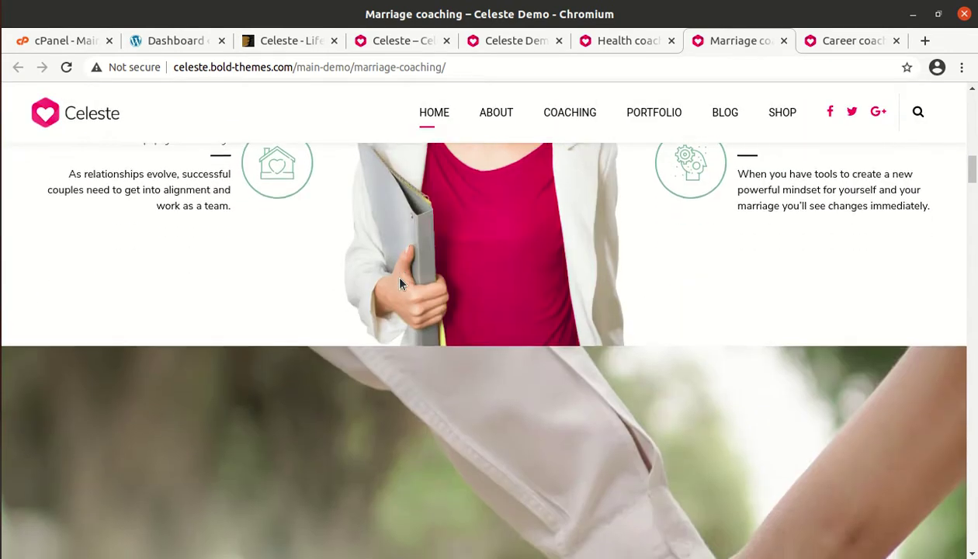
scroll(399, 283, "down", 5)
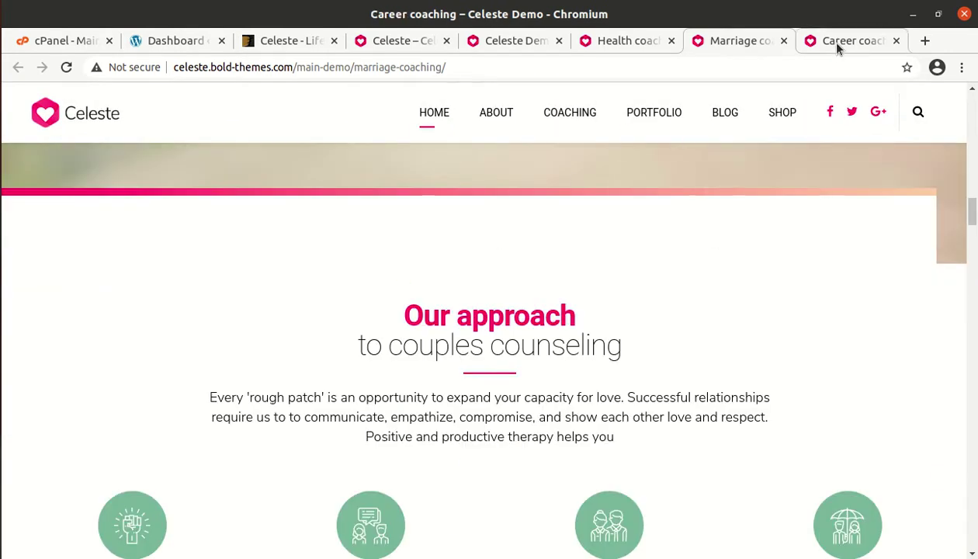
left_click(824, 41)
left_click_drag(971, 180, 970, 114)
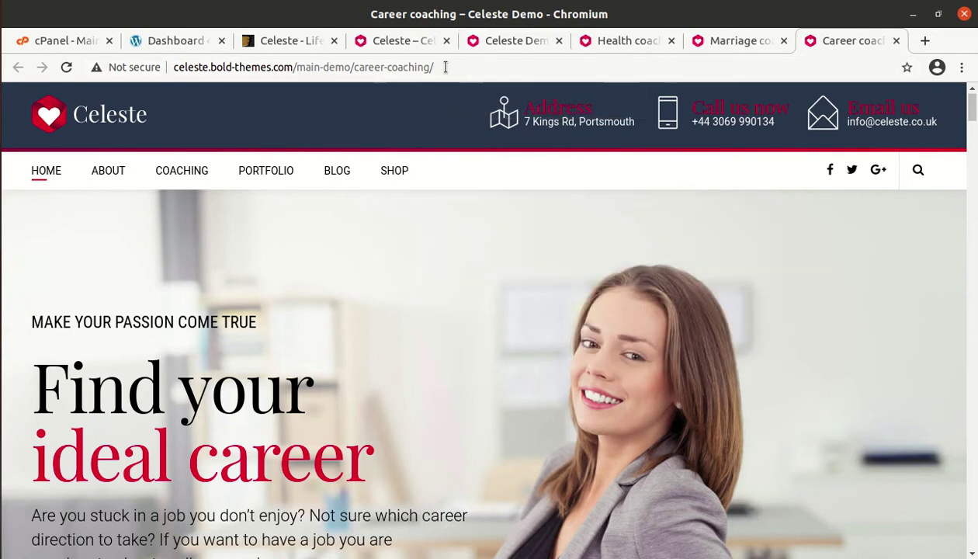
Switch to Celeste's ThemeForest item page and review its licence details, highlighting the author name and the Power Elite Author badge
left_click(294, 40)
scroll(260, 318, "up", 10)
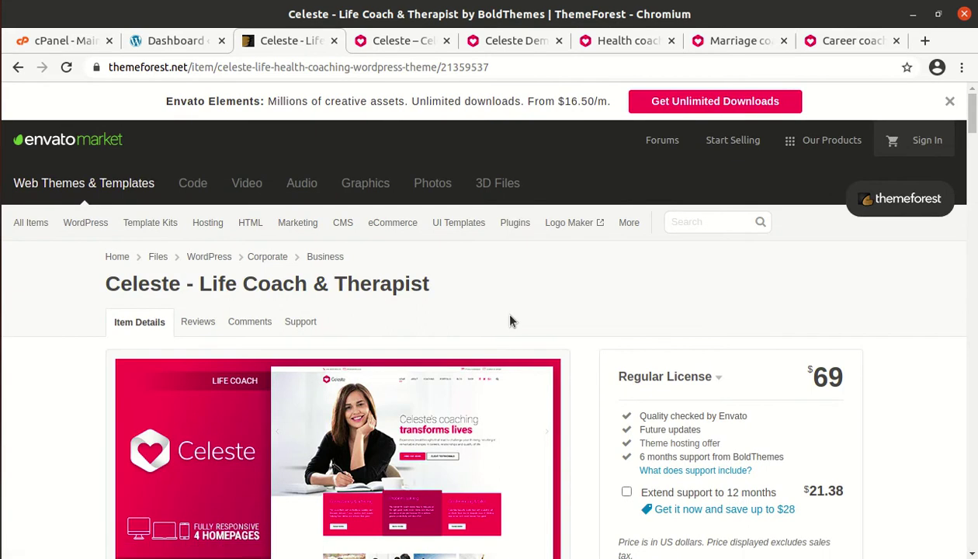
scroll(509, 320, "down", 5)
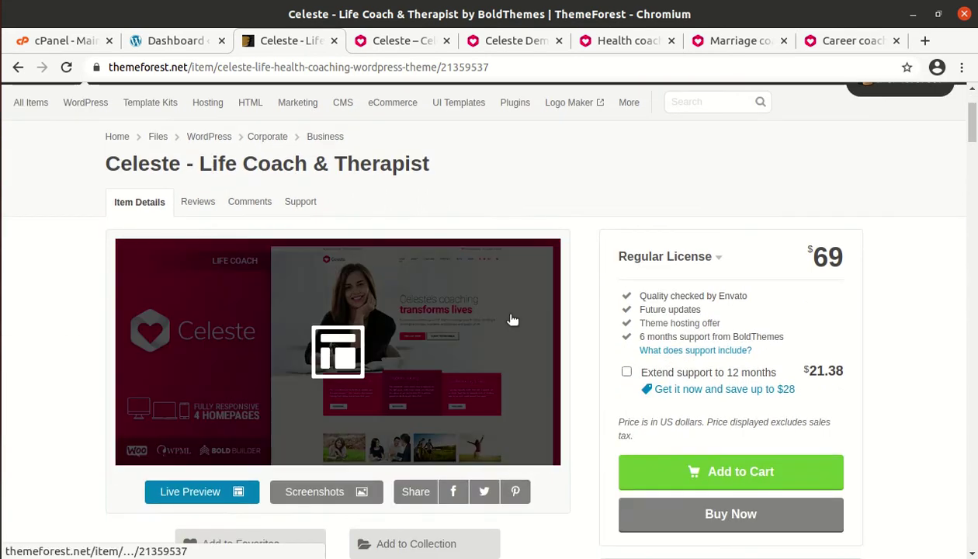
scroll(548, 354, "down", 3)
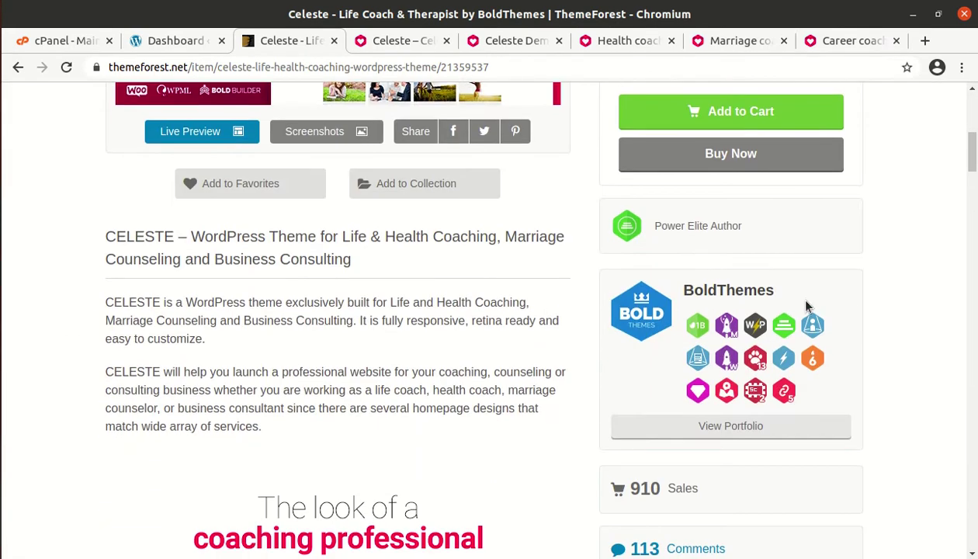
left_click_drag(785, 298, 673, 289)
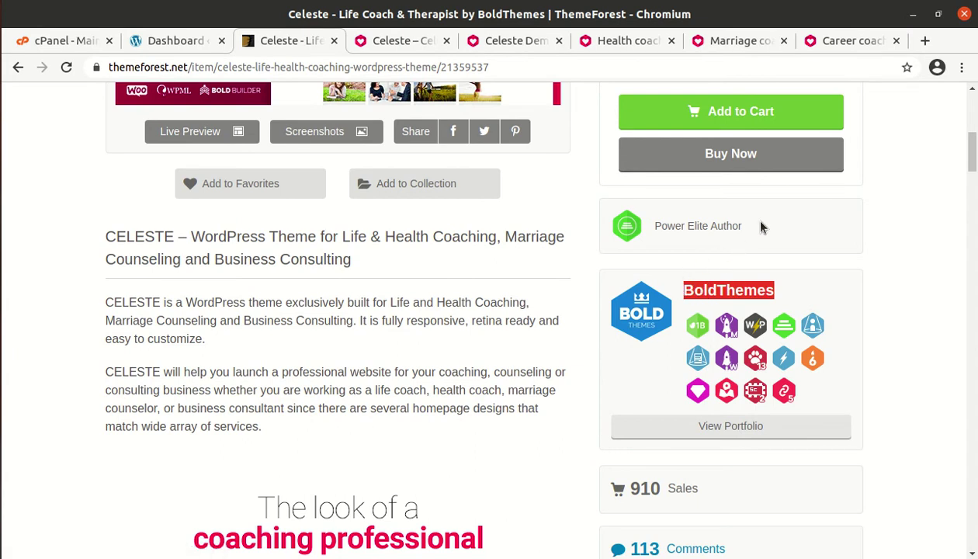
left_click_drag(760, 226, 643, 222)
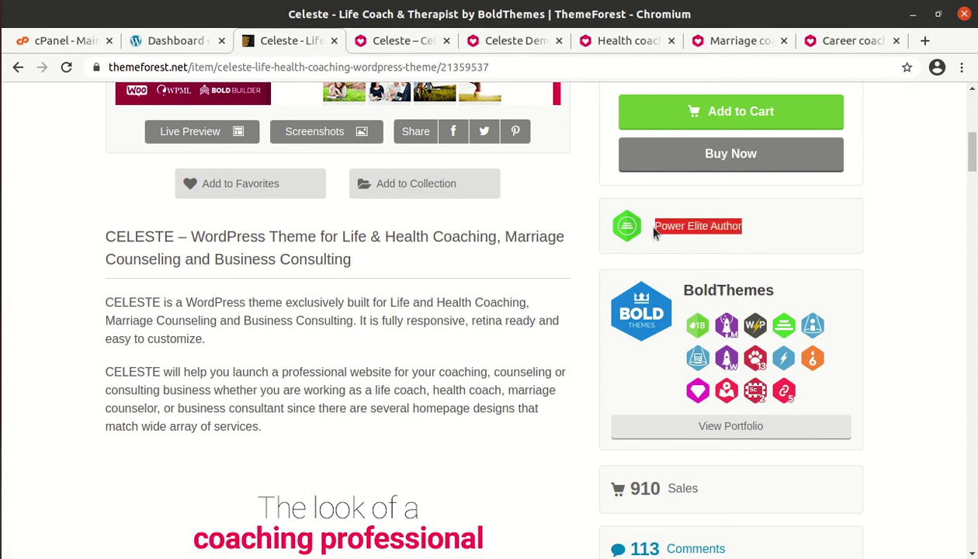
Check the theme's sales and rating details, highlighting its Created and Last Update dates
scroll(768, 311, "down", 8)
left_click_drag(772, 385, 716, 385)
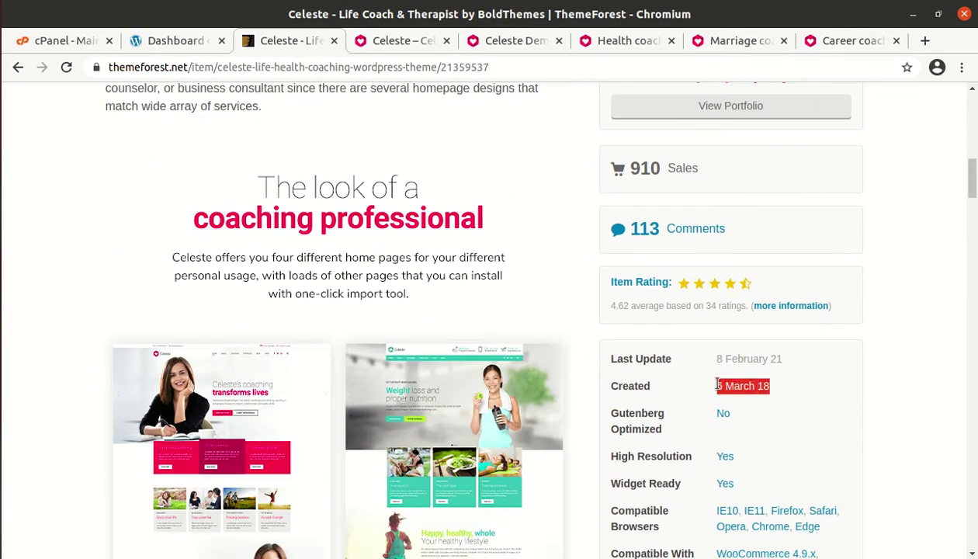
left_click_drag(786, 359, 716, 360)
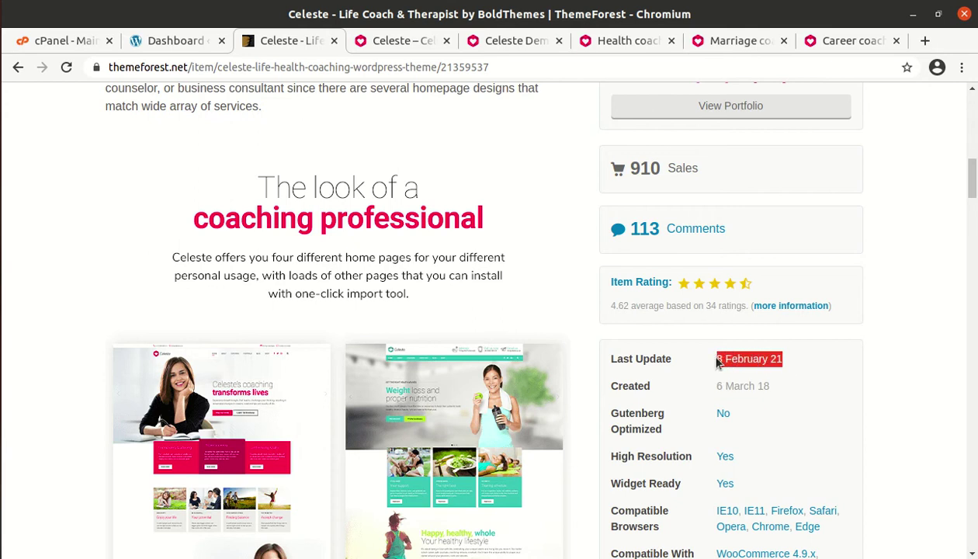
Review the theme's description, documentation and support sections, and its WooCommerce and WordPress compatibility details
scroll(610, 434, "down", 12)
scroll(610, 438, "down", 18)
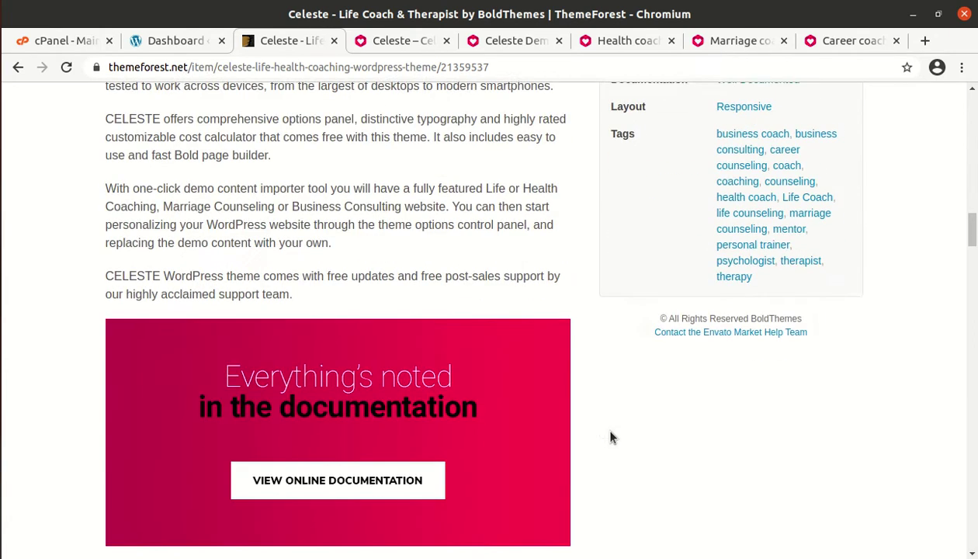
scroll(610, 438, "down", 3)
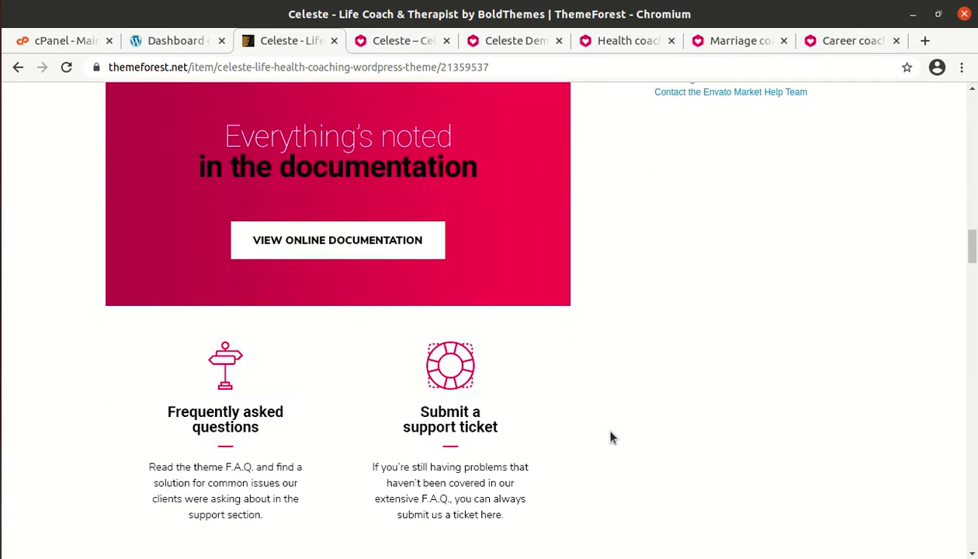
scroll(610, 437, "up", 18)
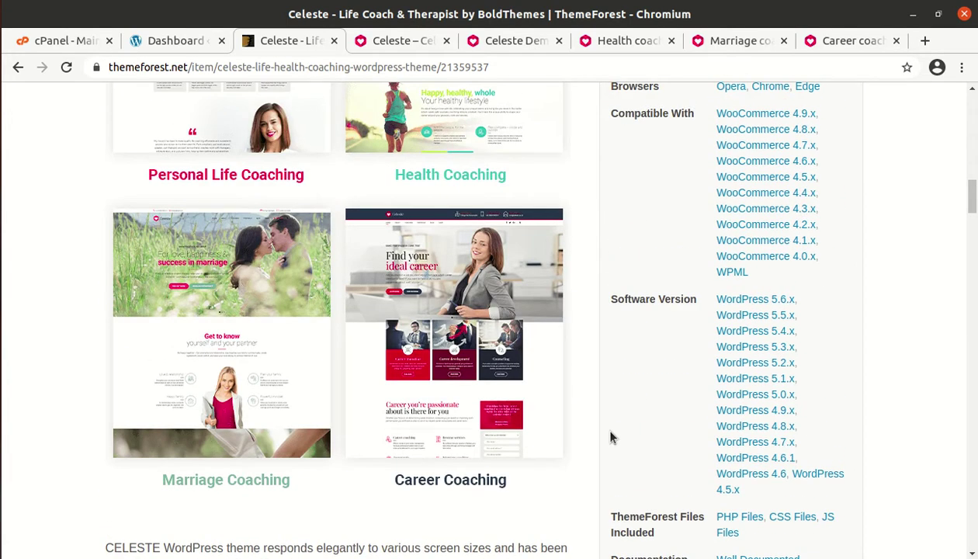
scroll(611, 437, "up", 3)
scroll(611, 438, "up", 5)
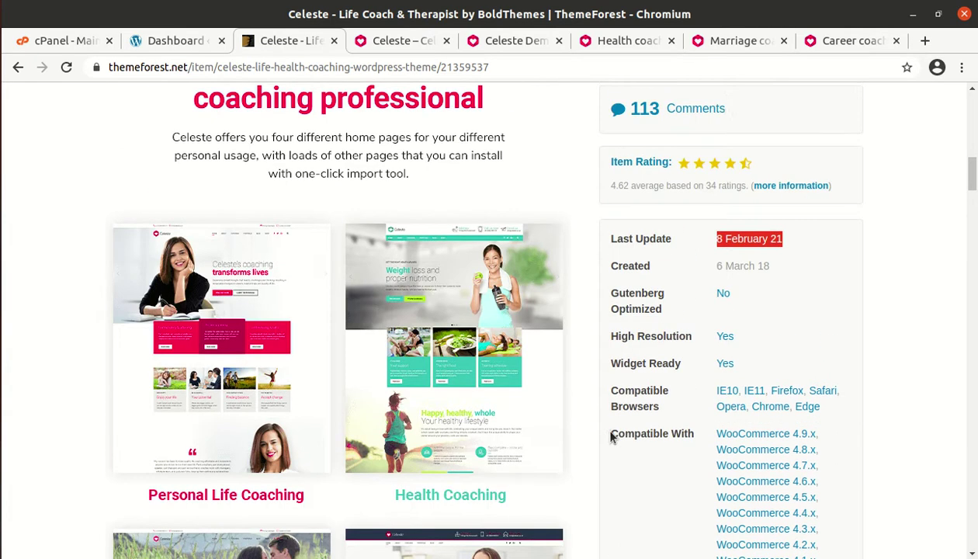
scroll(611, 437, "up", 4)
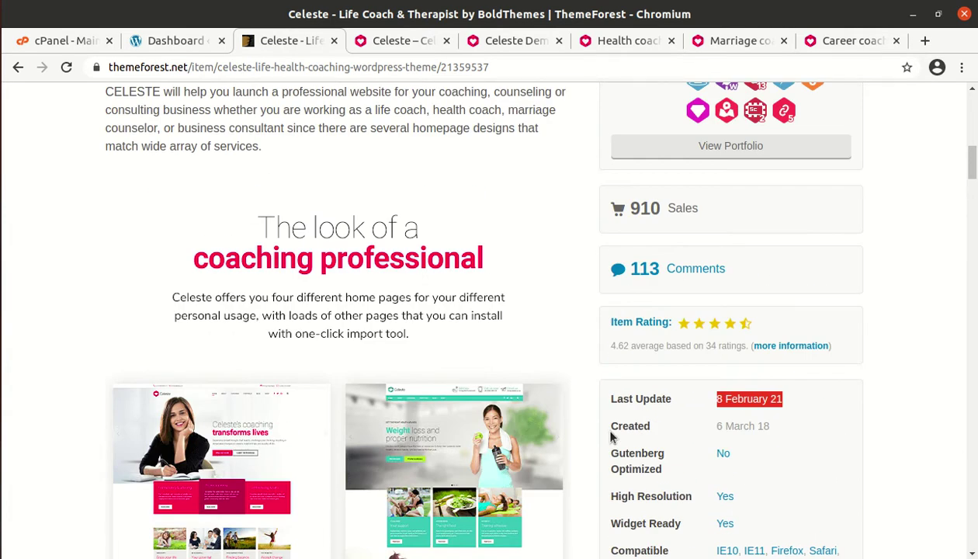
Switch from the ThemeForest item page to the WordPress dashboard and visit the WP Themes site's front page
scroll(611, 437, "down", 1)
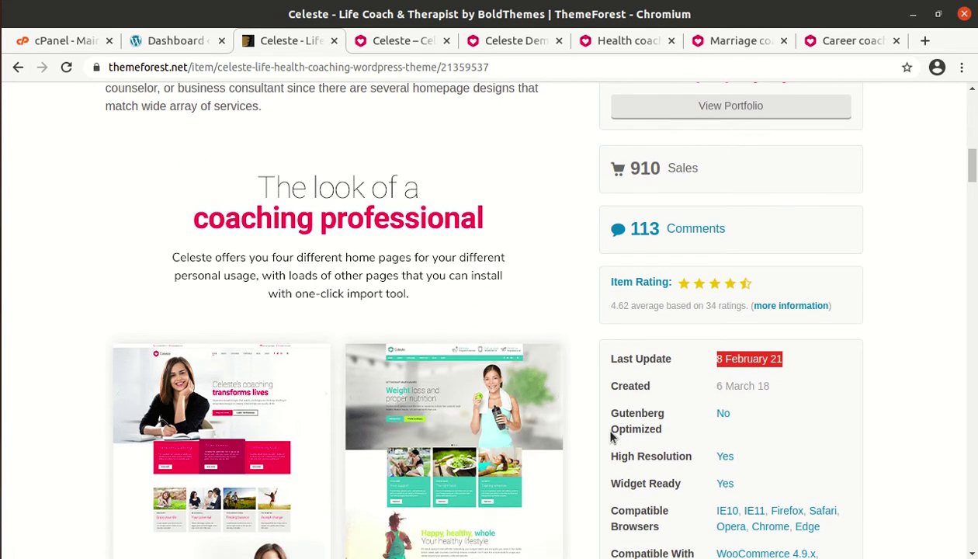
scroll(611, 436, "up", 5)
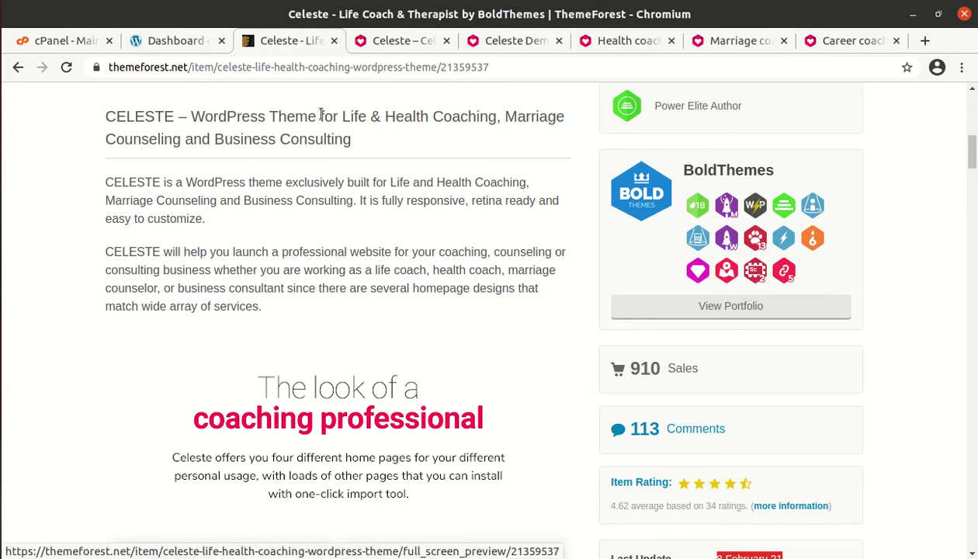
left_click(187, 46)
mouse_move(95, 99)
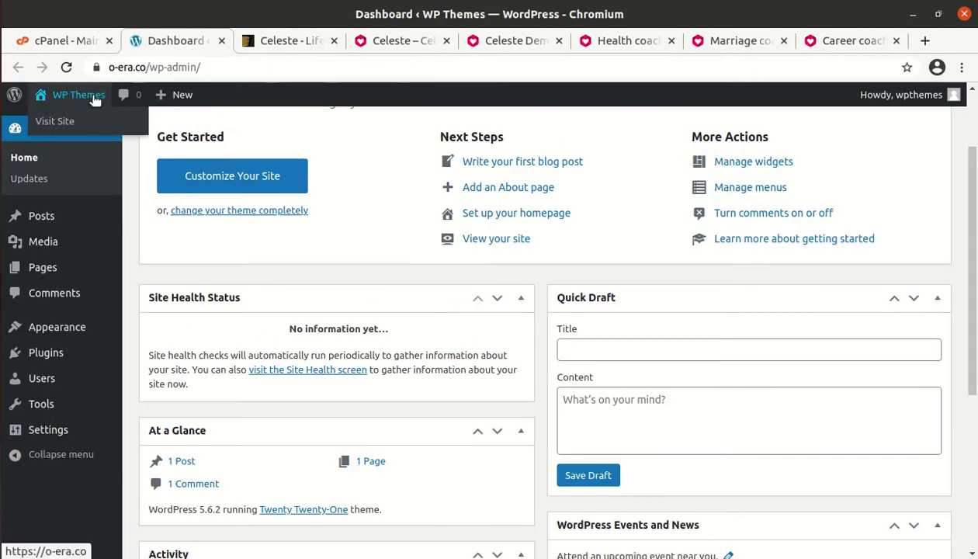
left_click(75, 122)
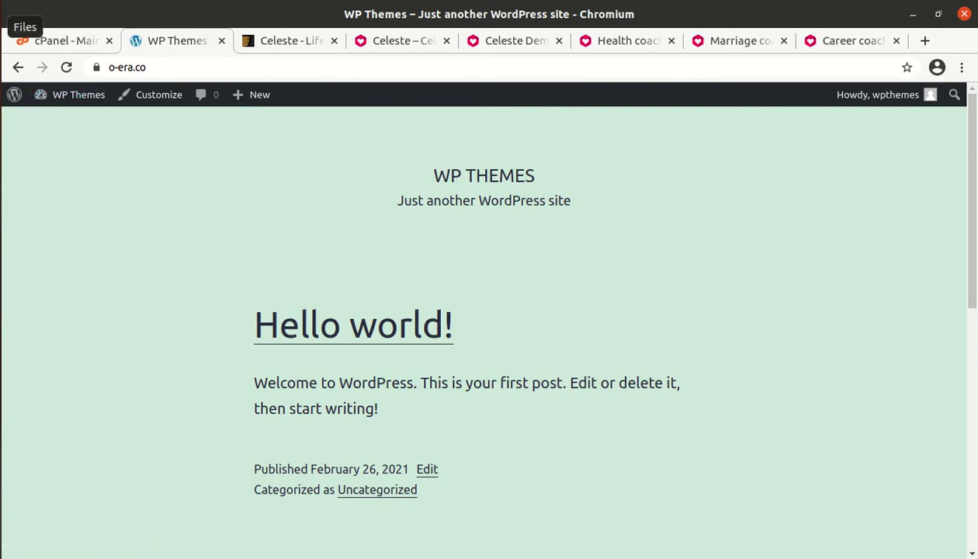
Check the theme package files in the celeste_v1.1.8 downloads folder: celeste.zip, celeste-child.zip and the online documentation PDF
left_click(8, 27)
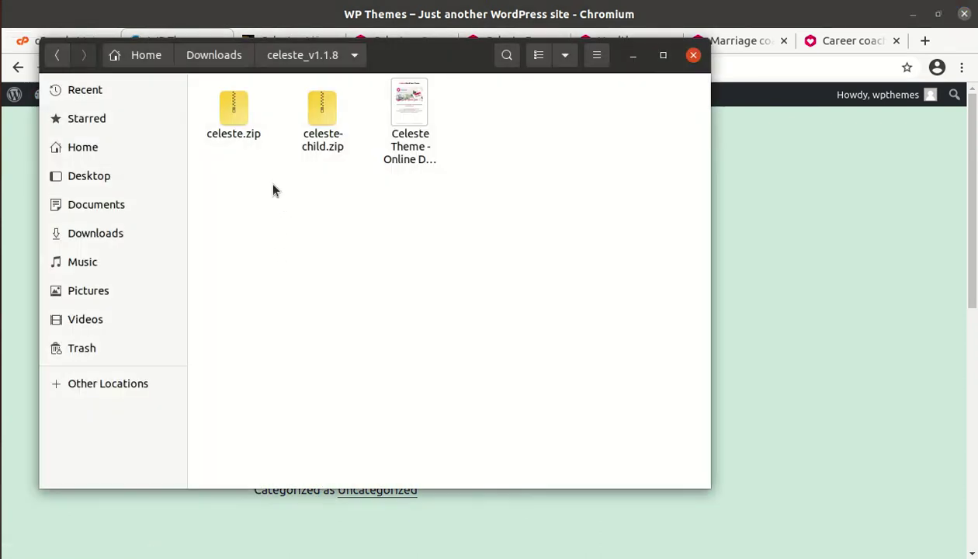
left_click(234, 129)
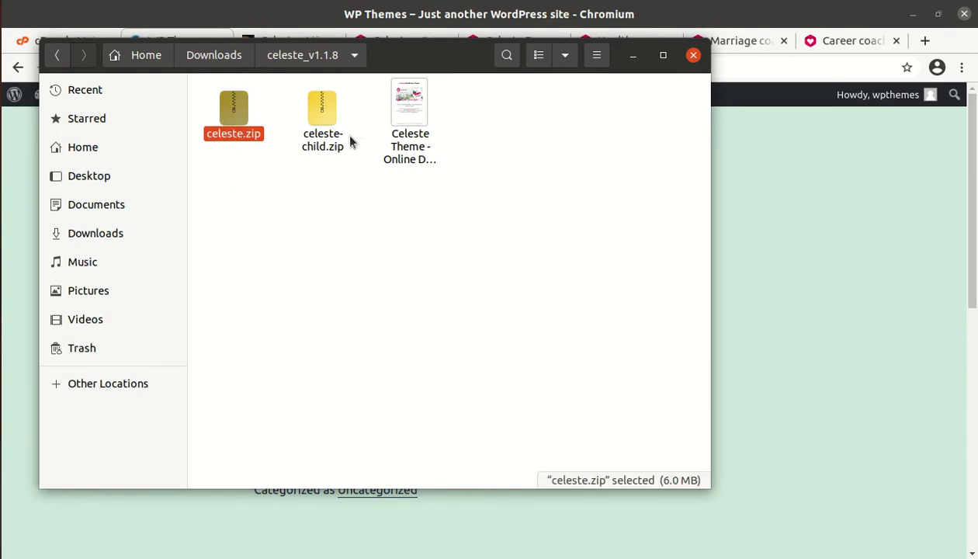
left_click(321, 128)
left_click(417, 158)
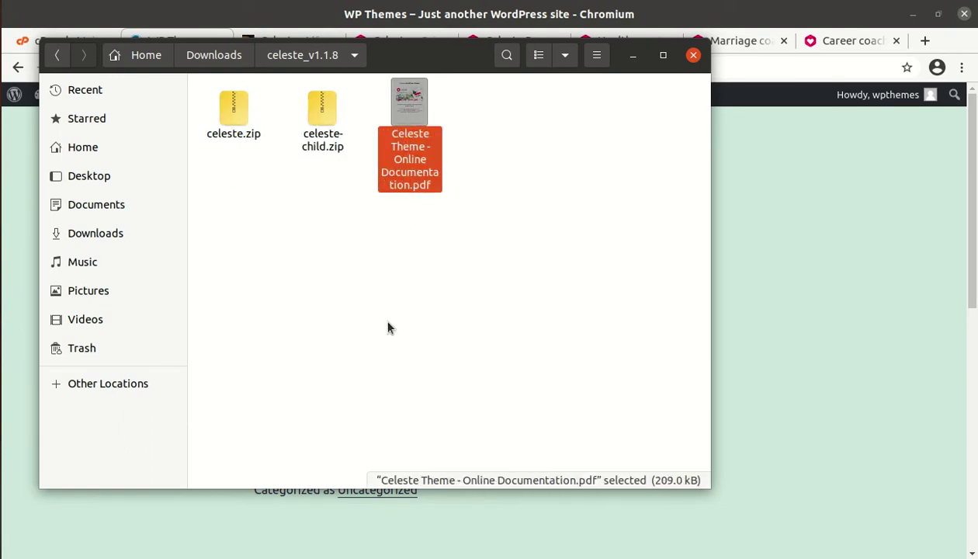
left_click(633, 56)
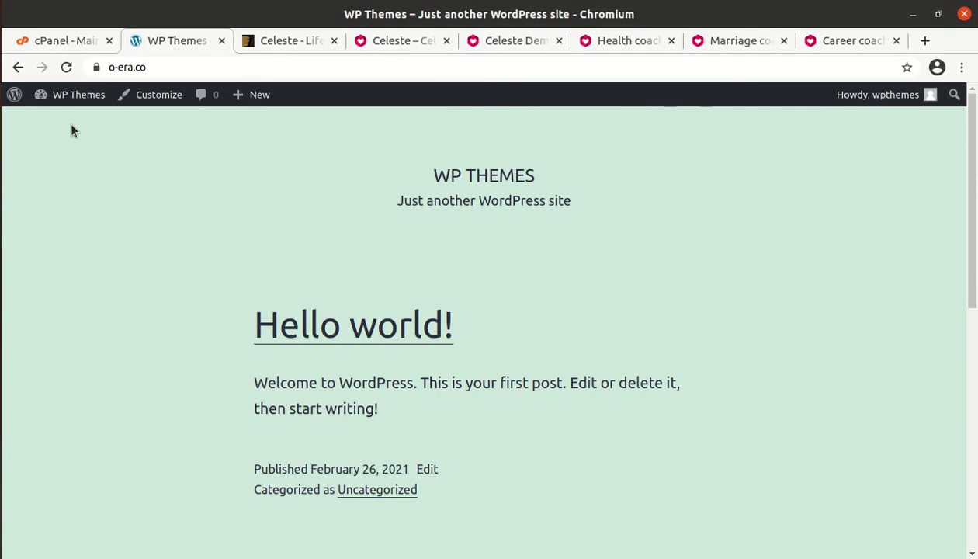
Return to the WordPress theme management page and bring up the form for uploading a zipped theme
mouse_move(73, 99)
left_click(61, 148)
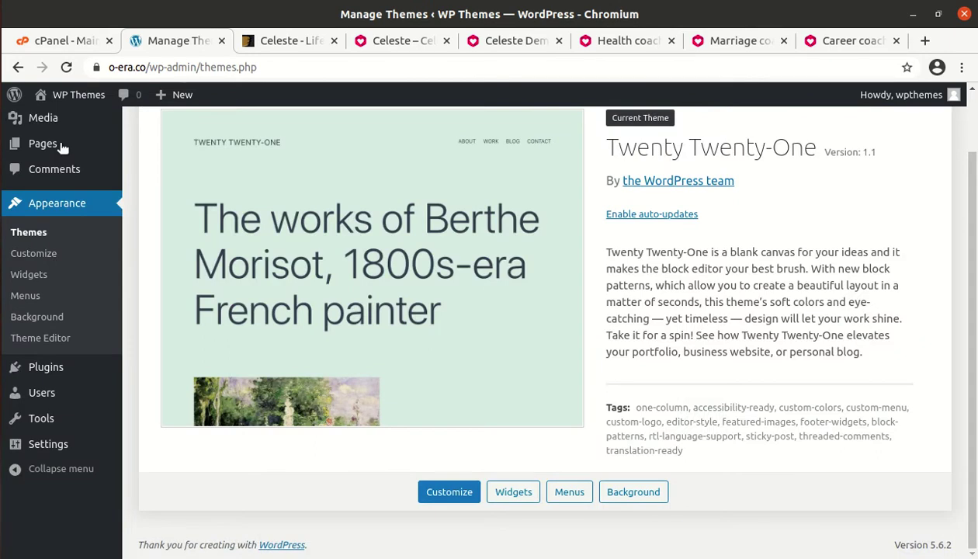
scroll(184, 217, "up", 2)
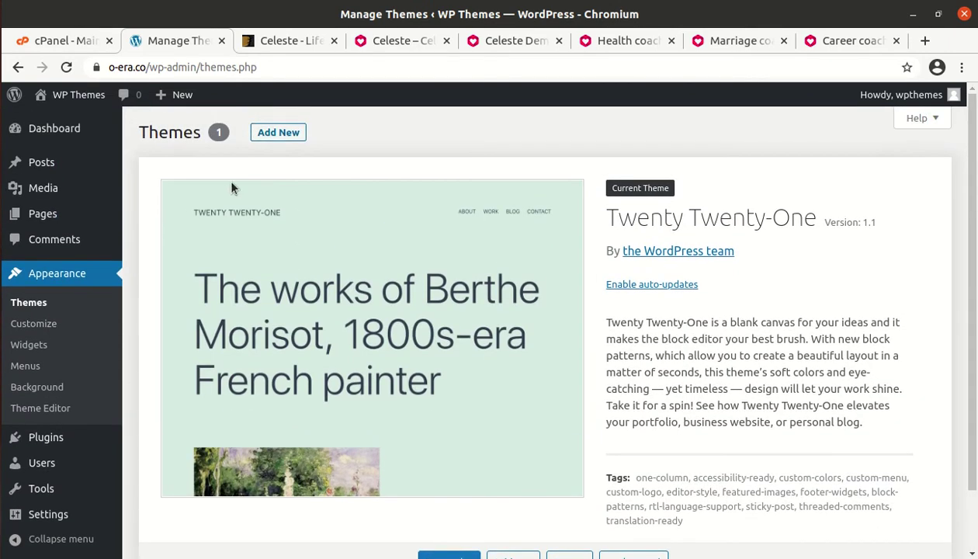
left_click(271, 136)
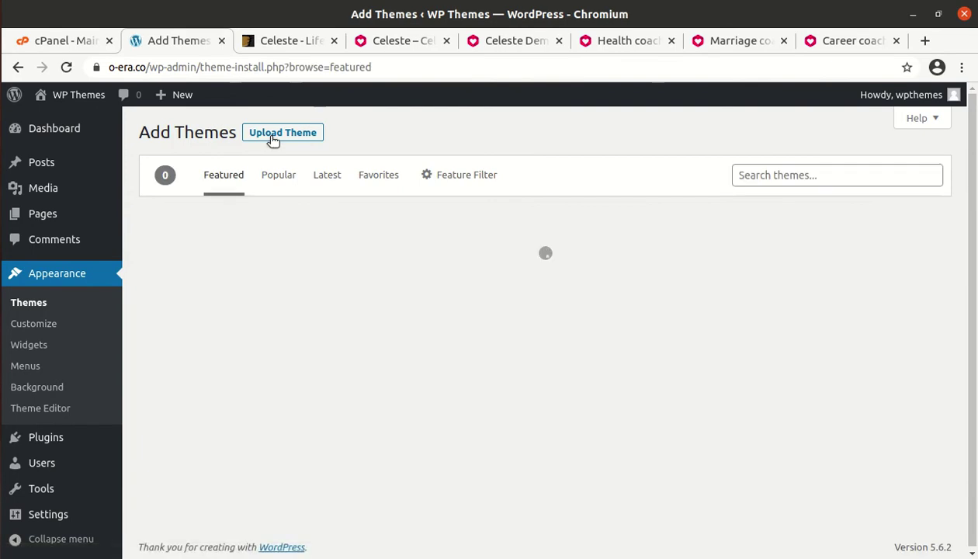
left_click(272, 138)
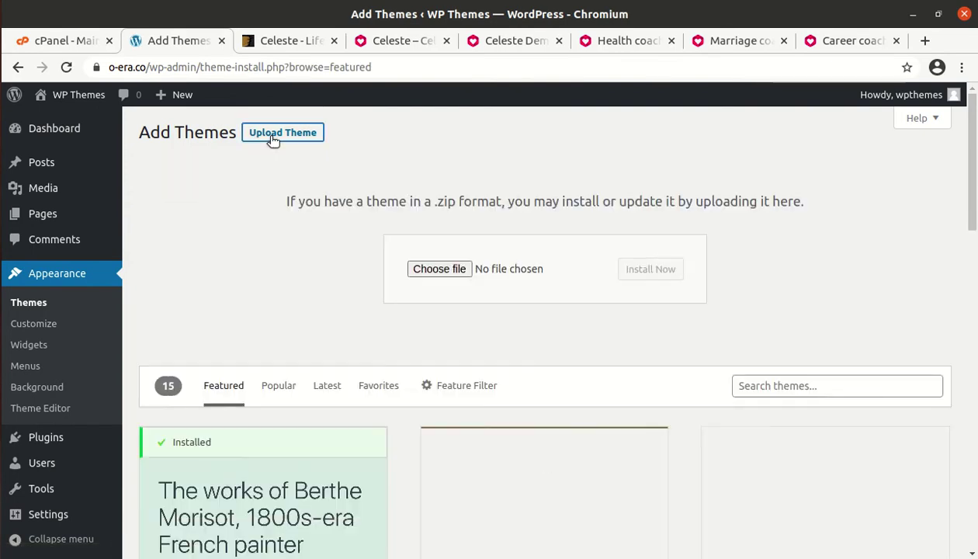
left_click(438, 270)
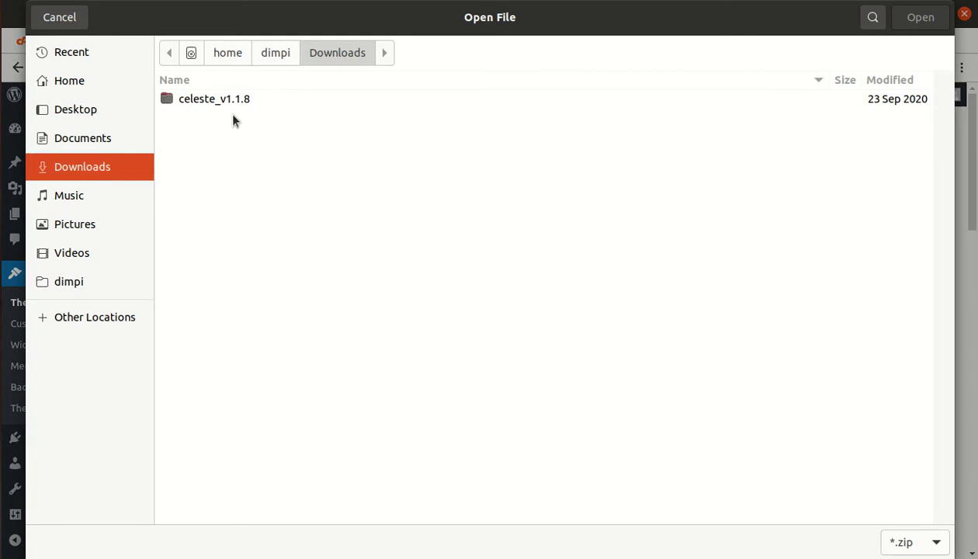
double_click(231, 105)
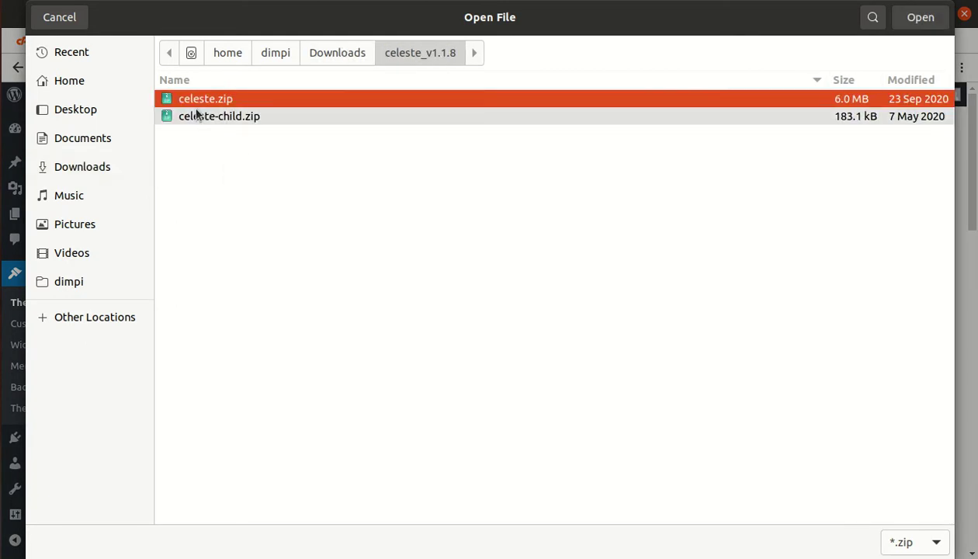
left_click(59, 17)
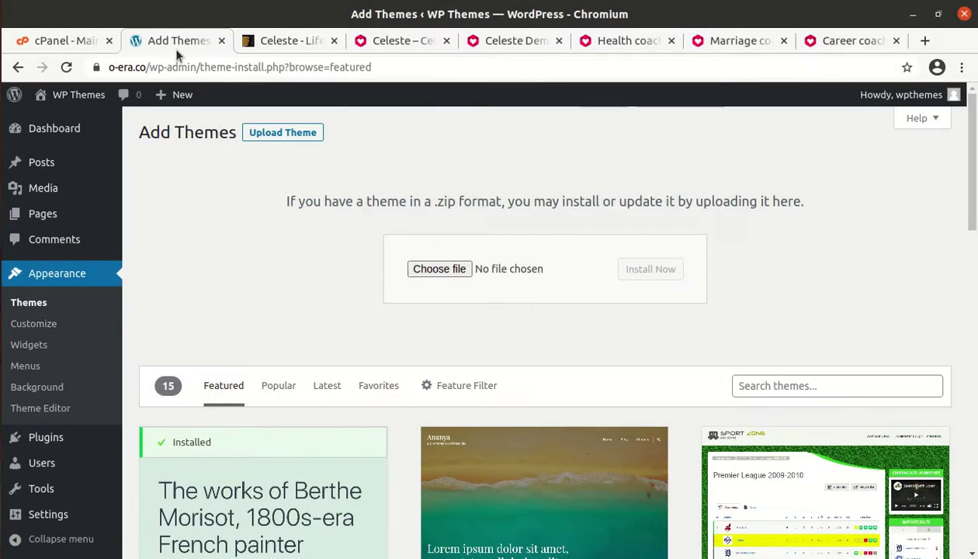
Switch to cPanel's File Manager and upload celeste.zip from the celeste_v1.1.8 folder into o-era.co/wp-content/themes
left_click(76, 50)
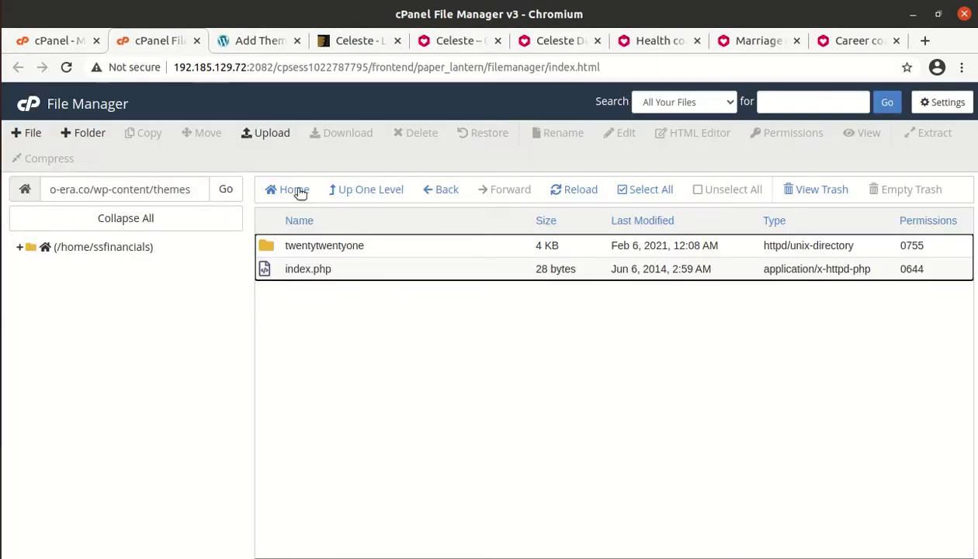
left_click(272, 138)
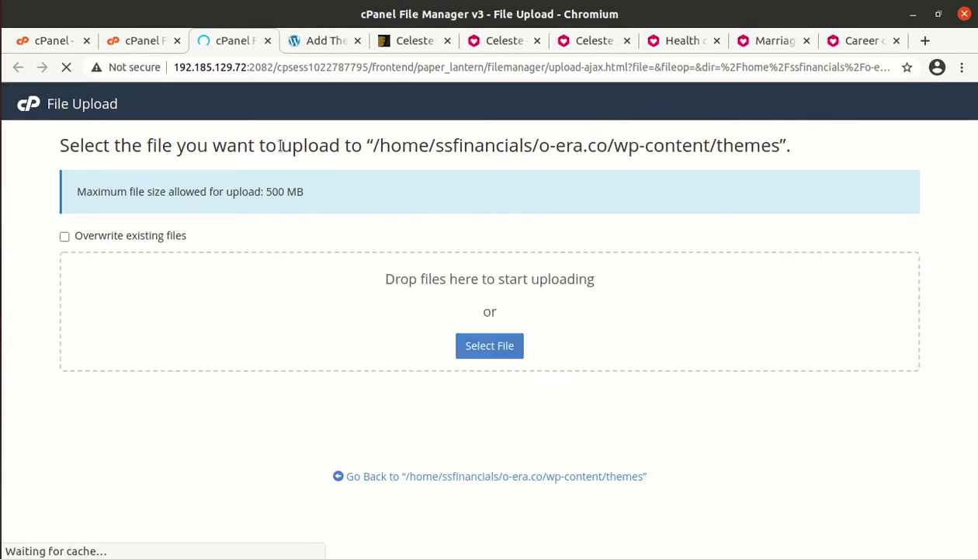
left_click(489, 346)
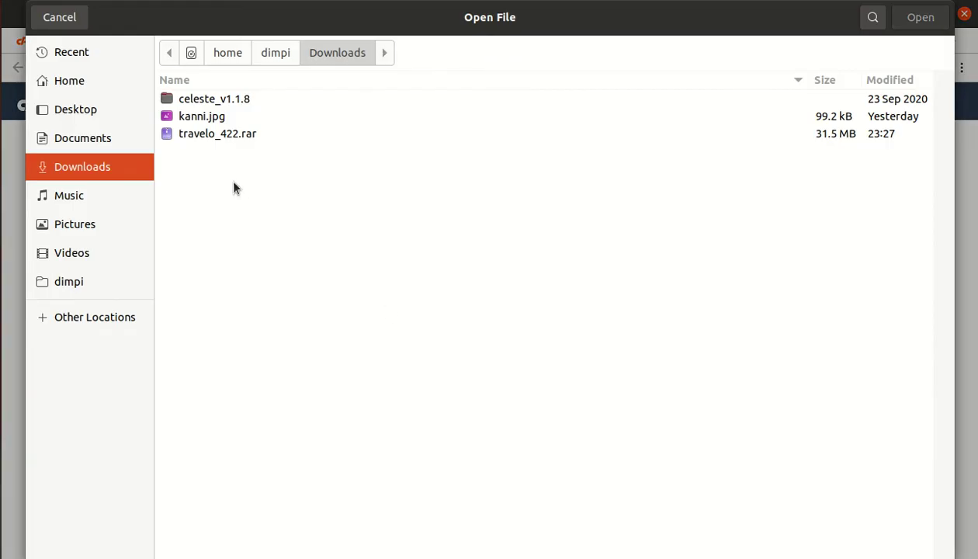
double_click(239, 102)
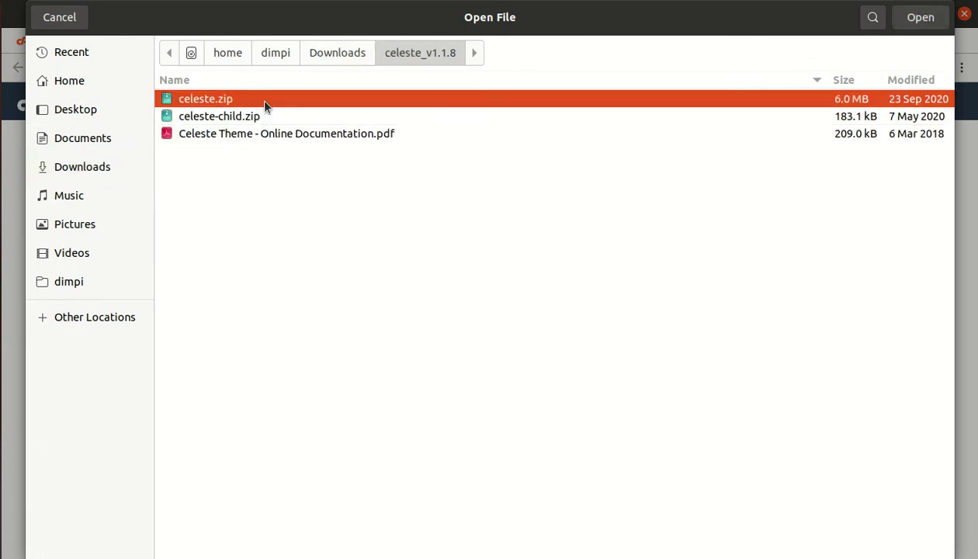
left_click(914, 22)
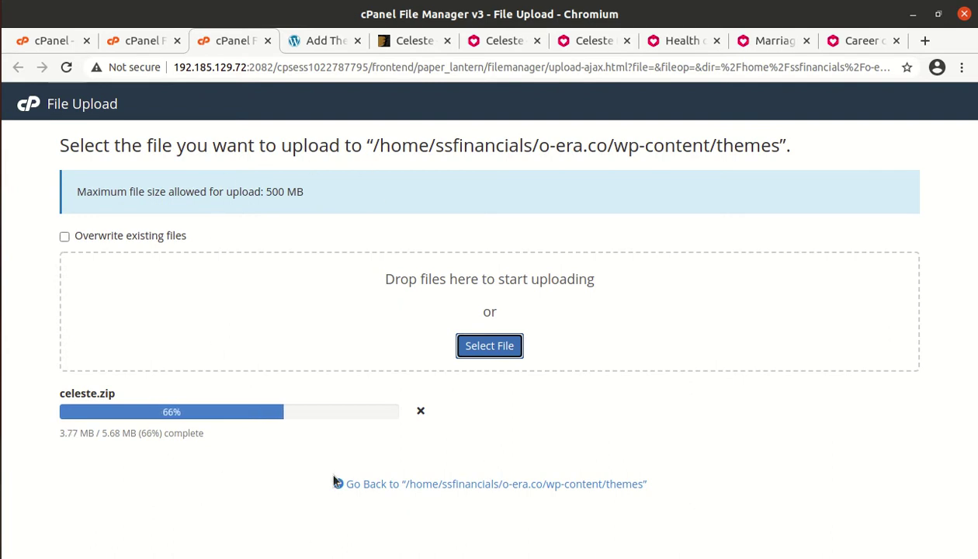
Review Celeste's ThemeForest item page, highlighting the author name BoldThemes, and return to the WordPress Add Themes page
left_click(409, 40)
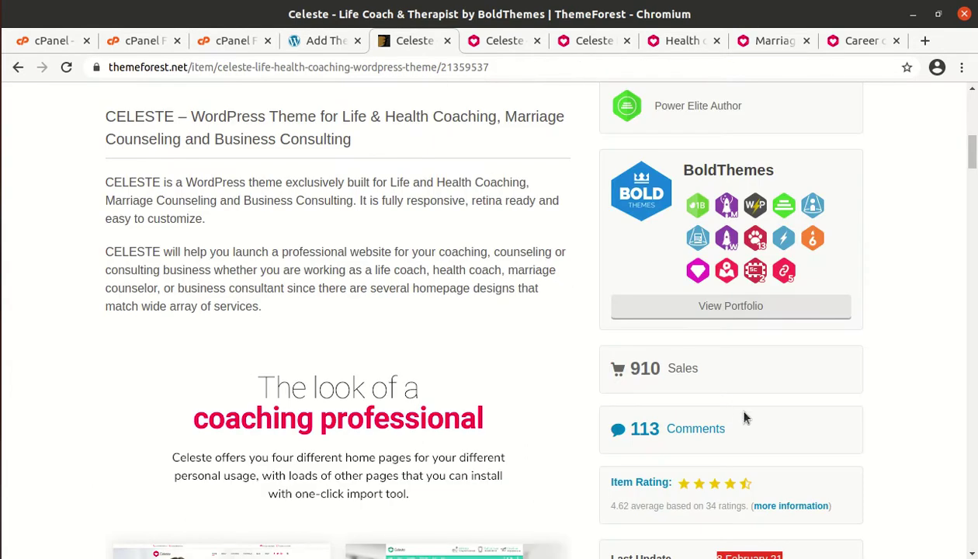
left_click_drag(775, 170, 686, 167)
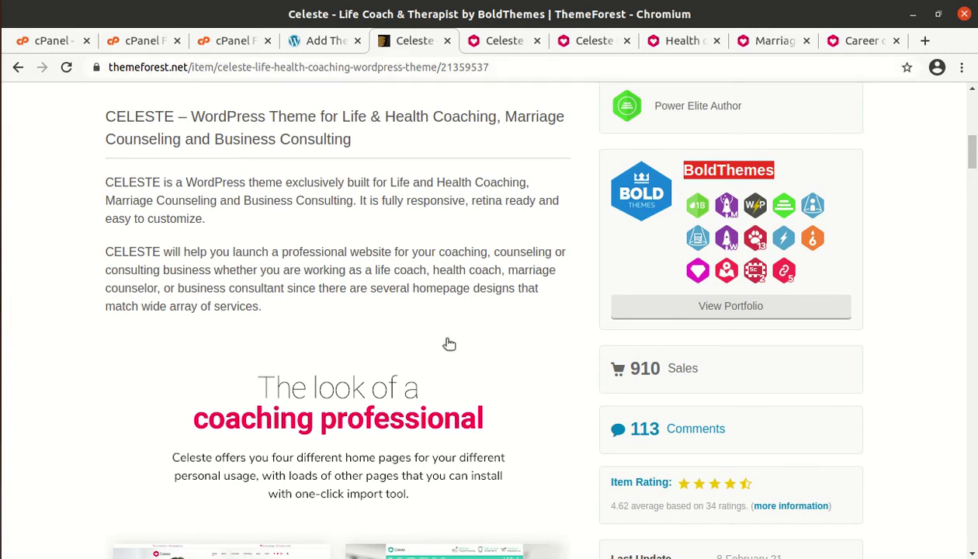
scroll(445, 342, "down", 3)
scroll(449, 343, "down", 3)
scroll(449, 342, "up", 6)
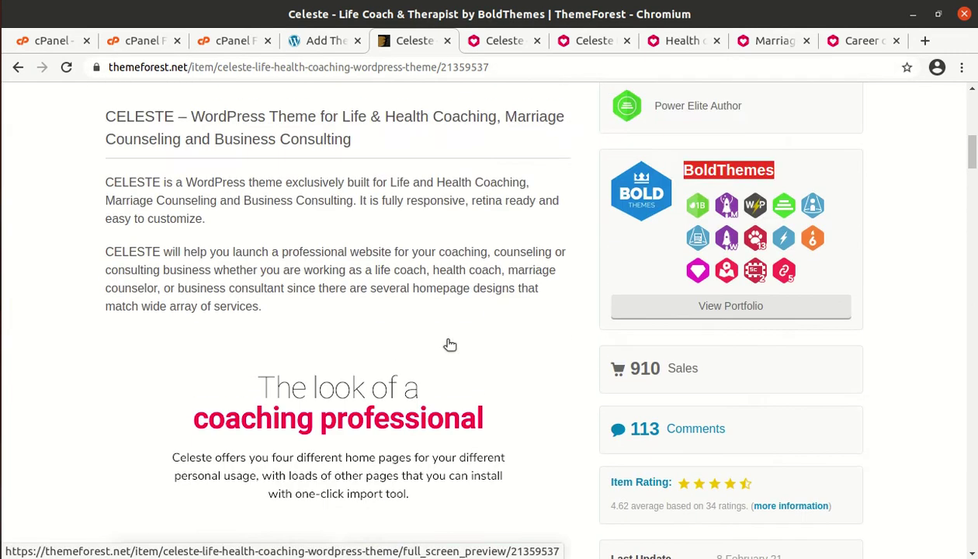
left_click(321, 39)
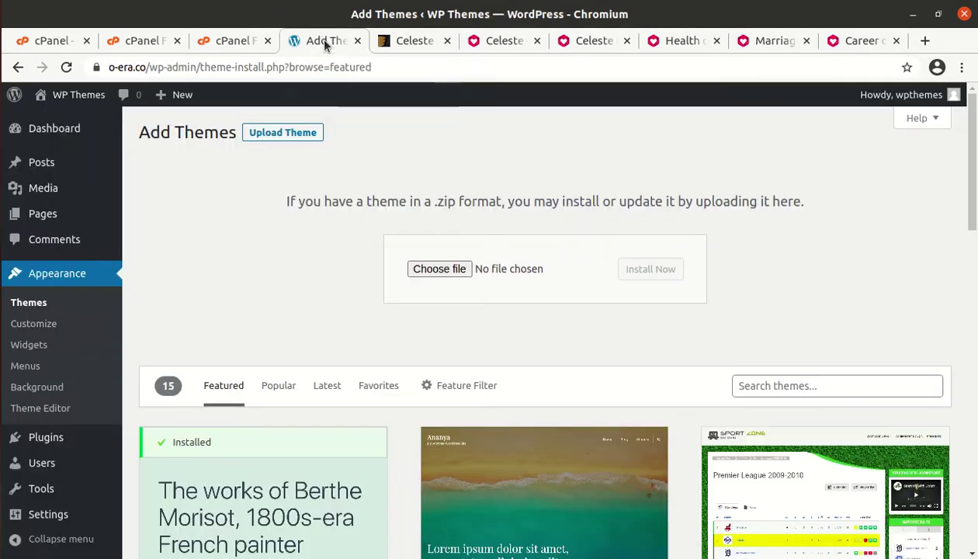
Close the file upload page, extract celeste.zip into o-era.co/wp-content/themes and reload the file list
left_click(231, 39)
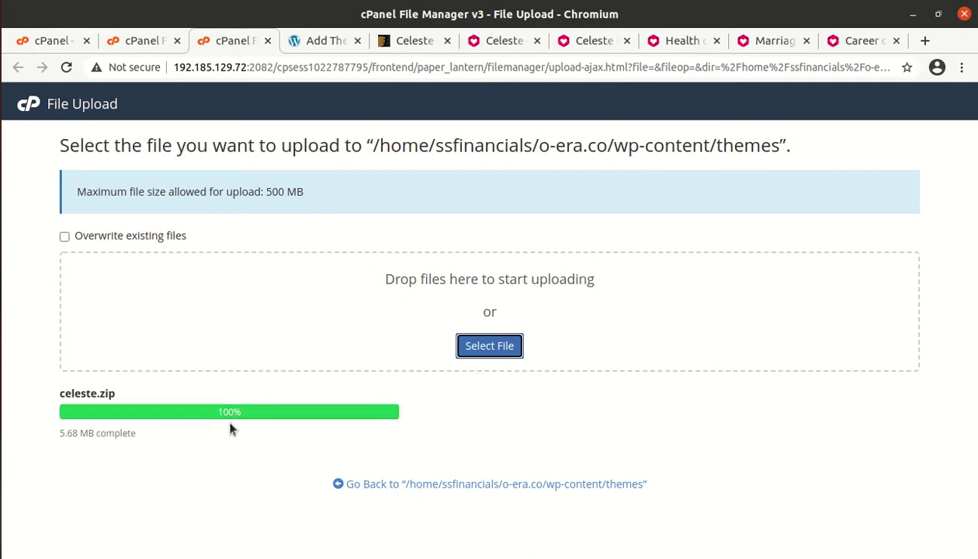
key("ctrl+Tab")
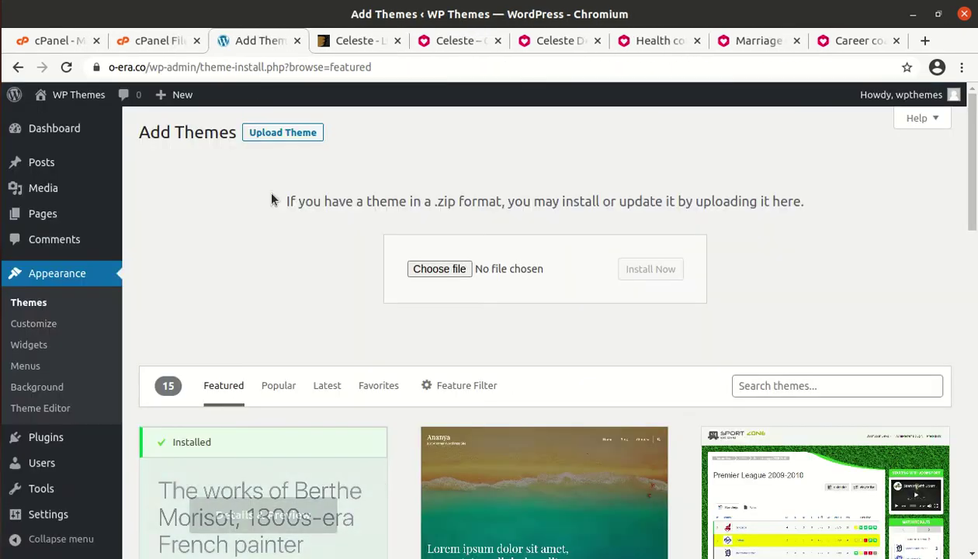
left_click(175, 40)
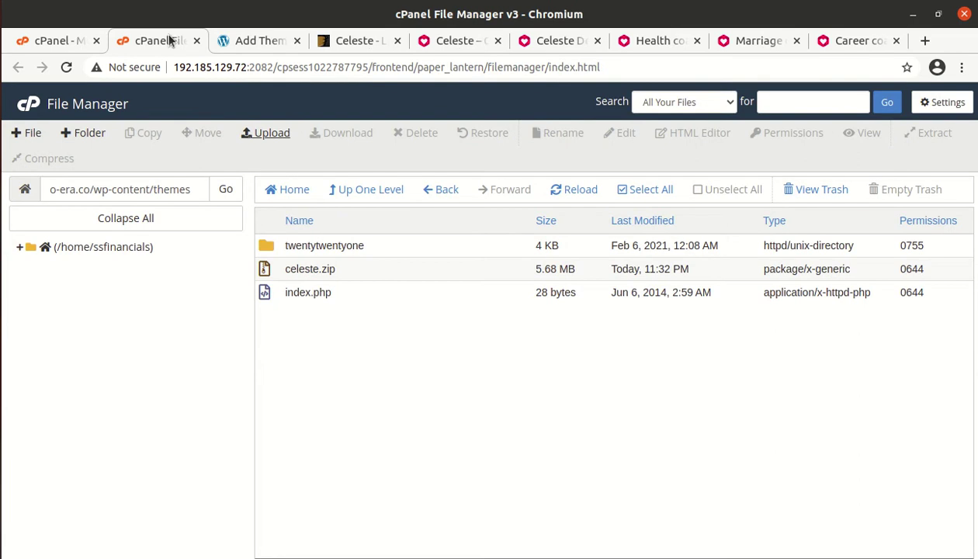
left_click(368, 266)
right_click(370, 267)
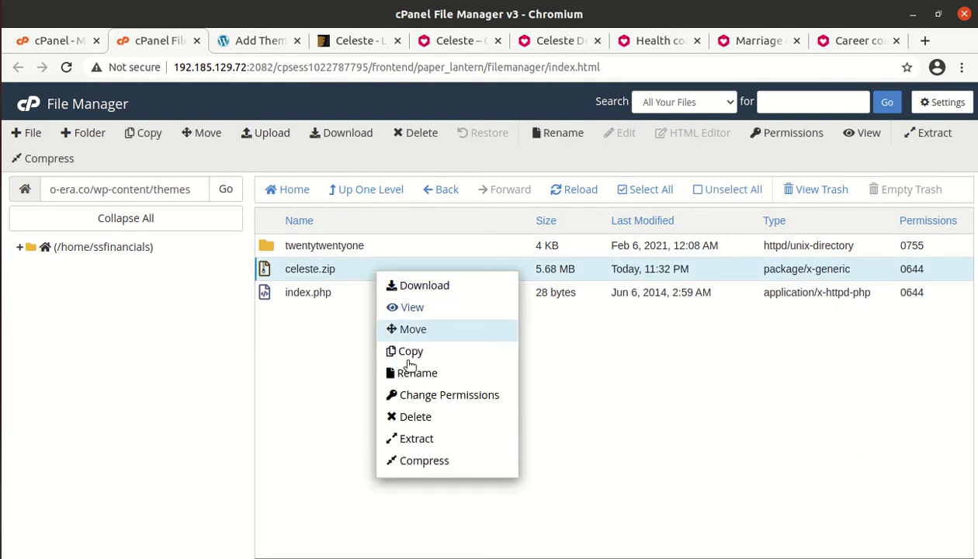
left_click(433, 441)
left_click(614, 399)
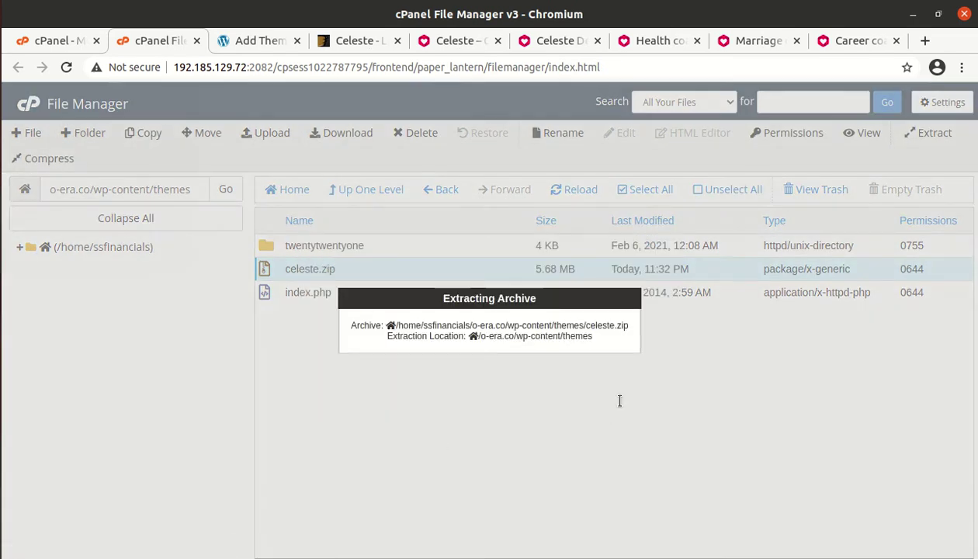
left_click(734, 474)
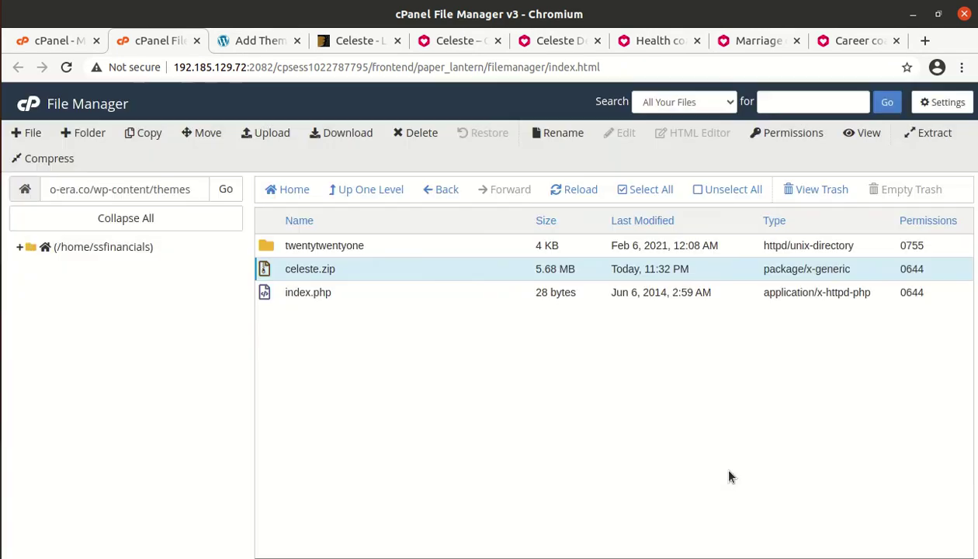
left_click(590, 197)
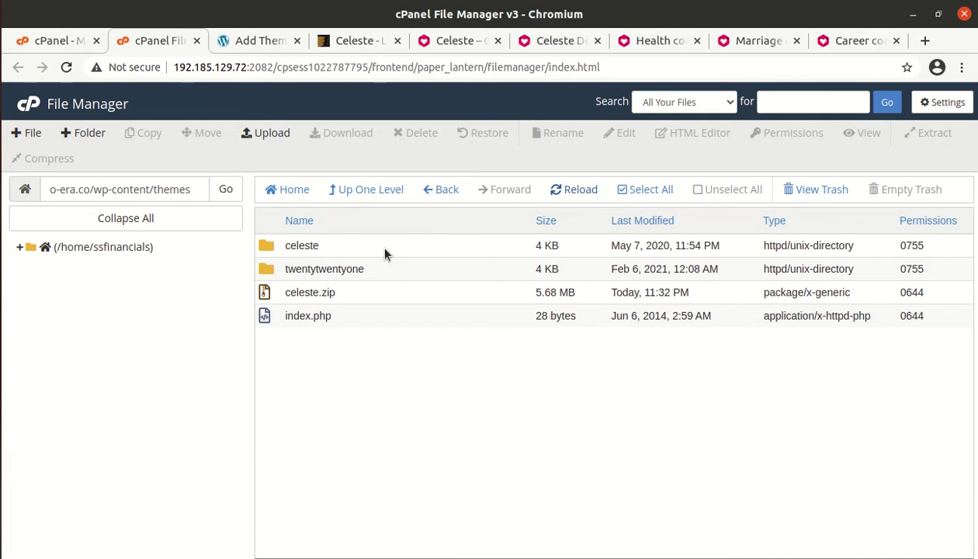
Inspect the contents of the extracted celeste folder and return to the parent themes folder
double_click(384, 249)
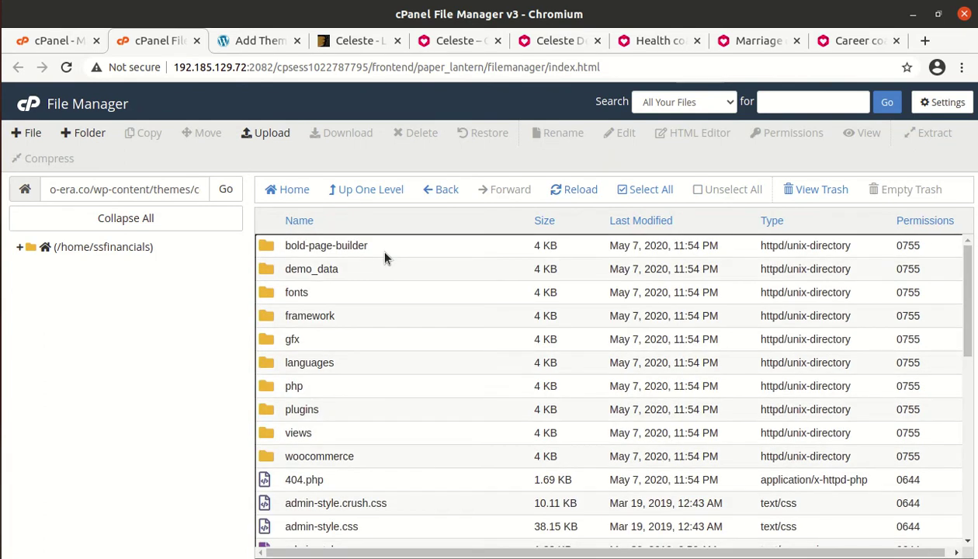
scroll(384, 258, "down", 4)
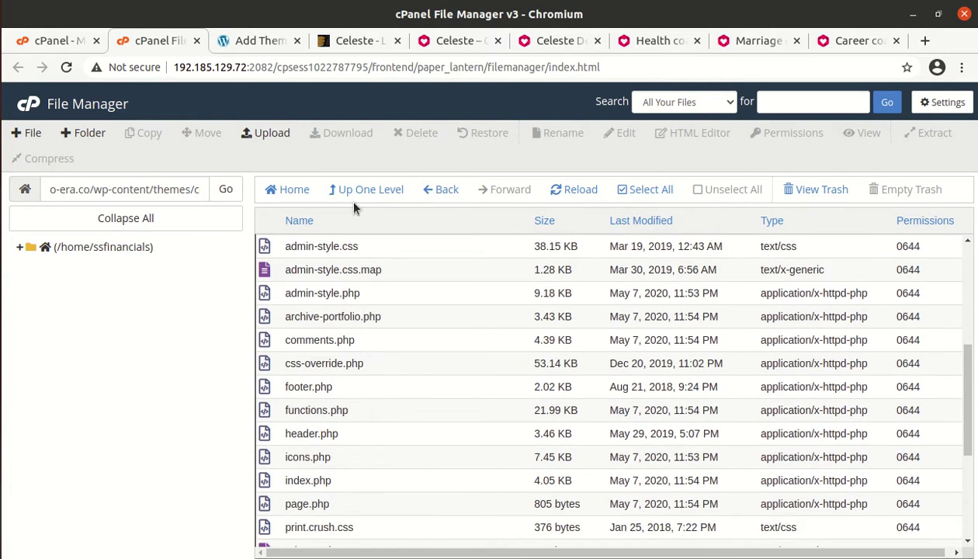
left_click(352, 201)
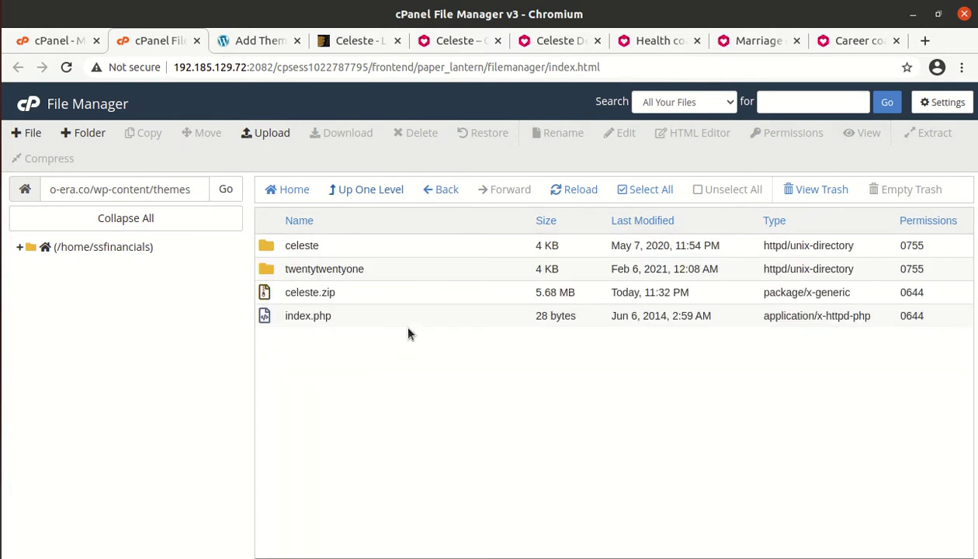
Permanently delete celeste.zip from o-era.co/wp-content/themes, skipping the trash
left_click(379, 292)
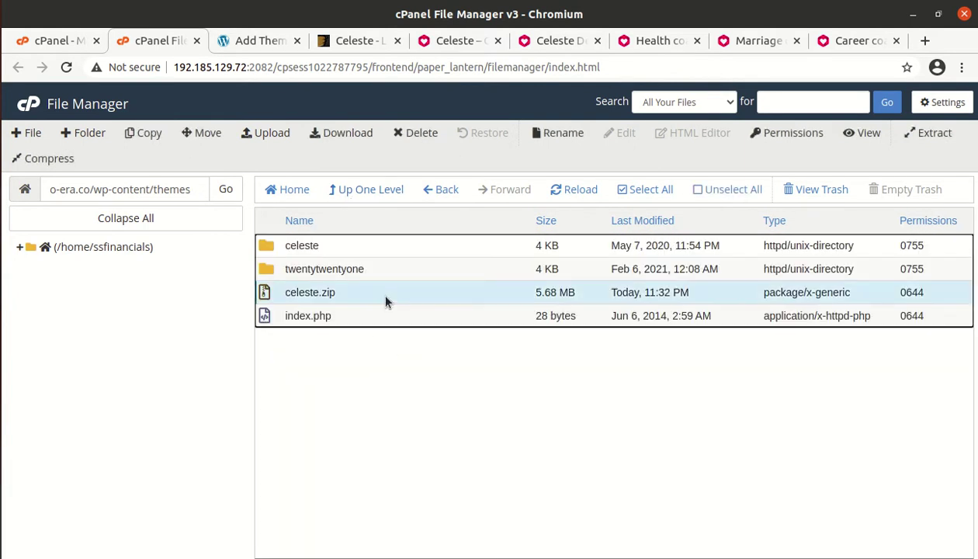
left_click(412, 136)
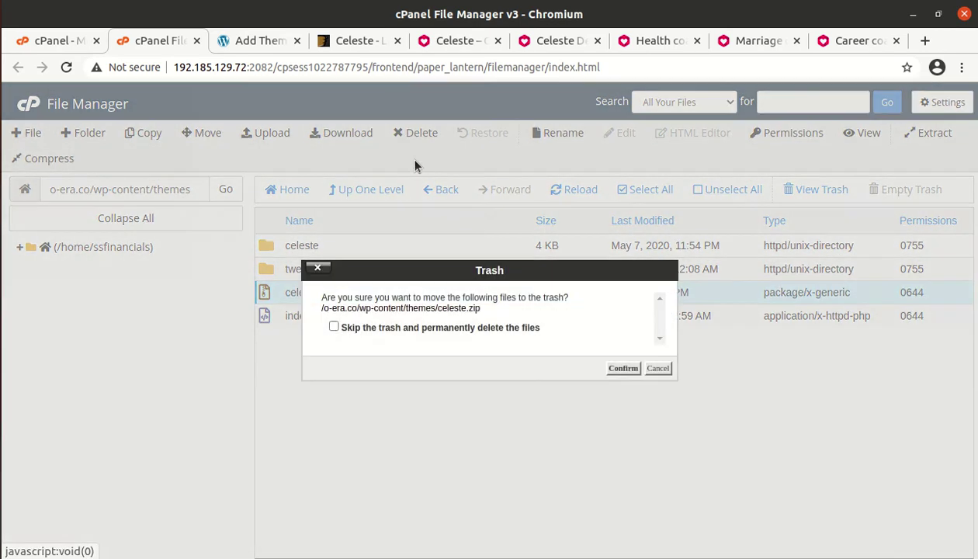
left_click(334, 327)
left_click(622, 367)
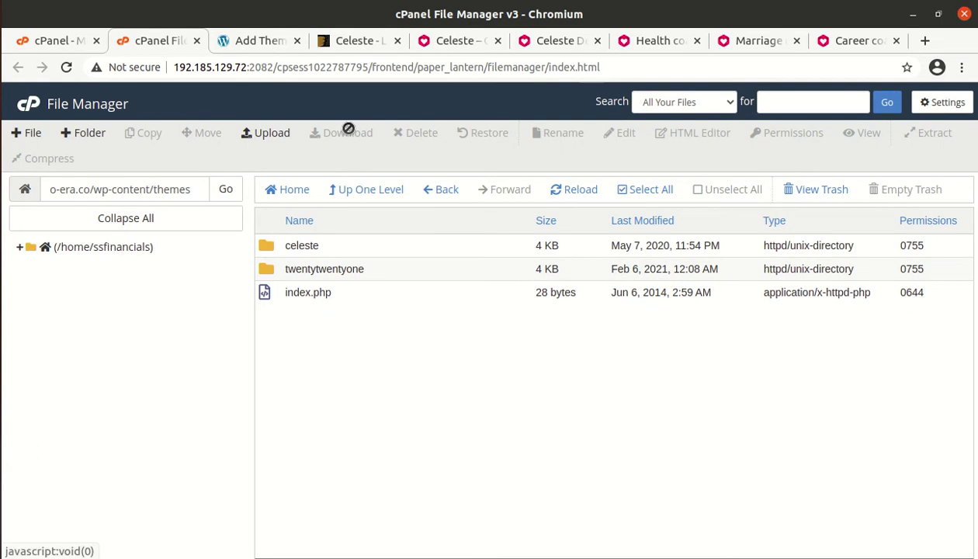
Switch to the WordPress admin, open the installed Celeste theme's details, highlight its version and activate the theme
left_click(246, 40)
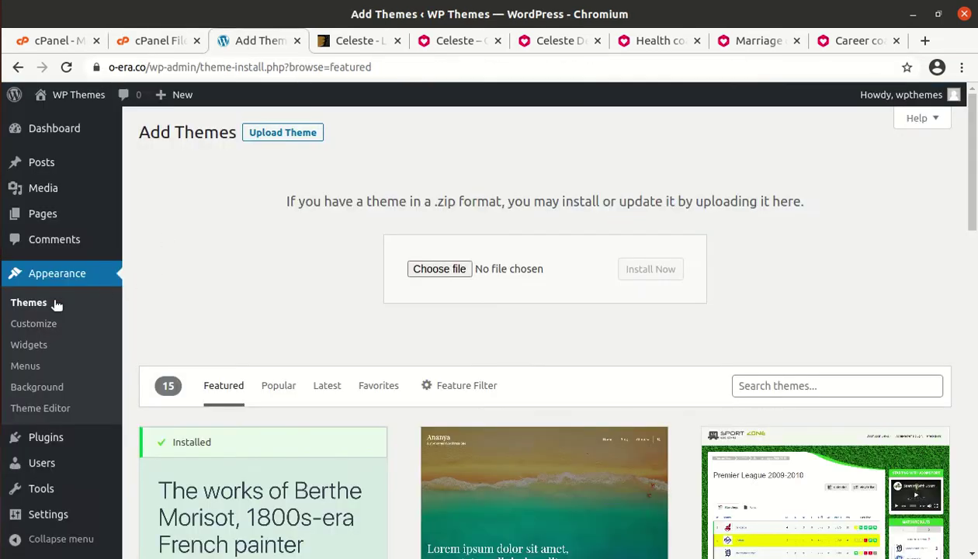
left_click(31, 305)
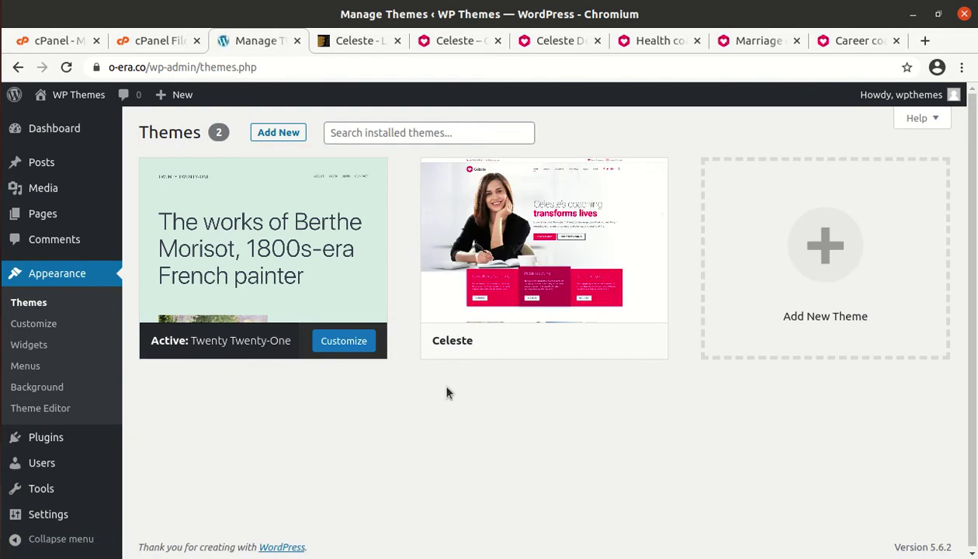
left_click(519, 257)
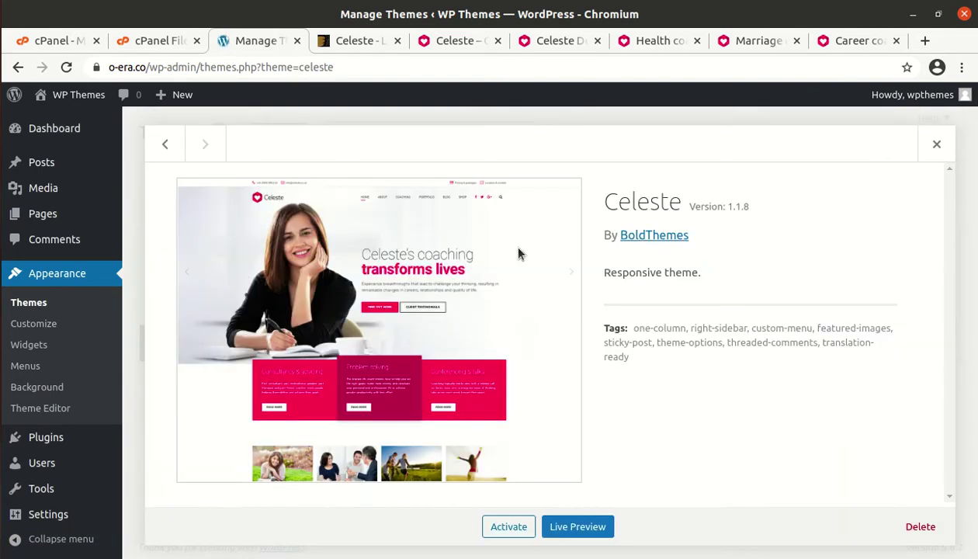
left_click_drag(593, 203, 745, 206)
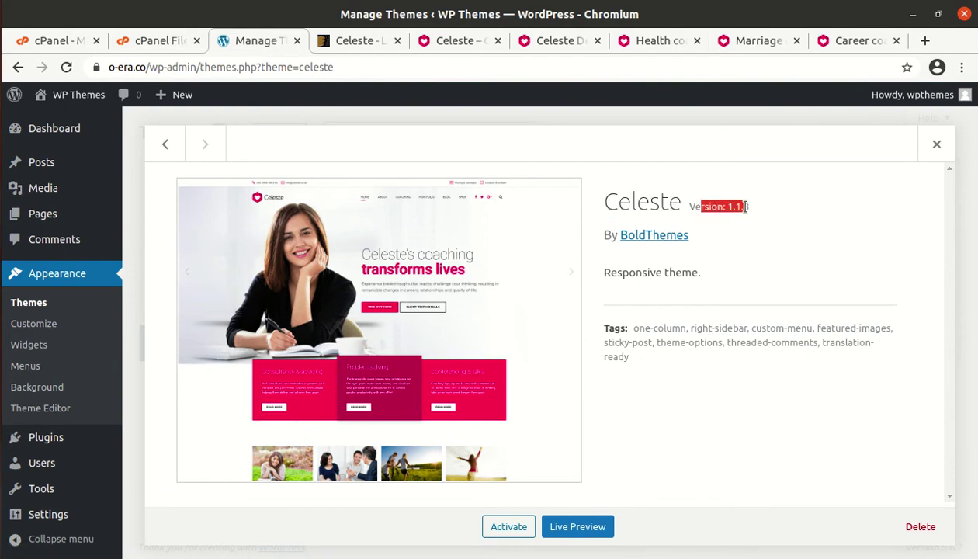
left_click(759, 270)
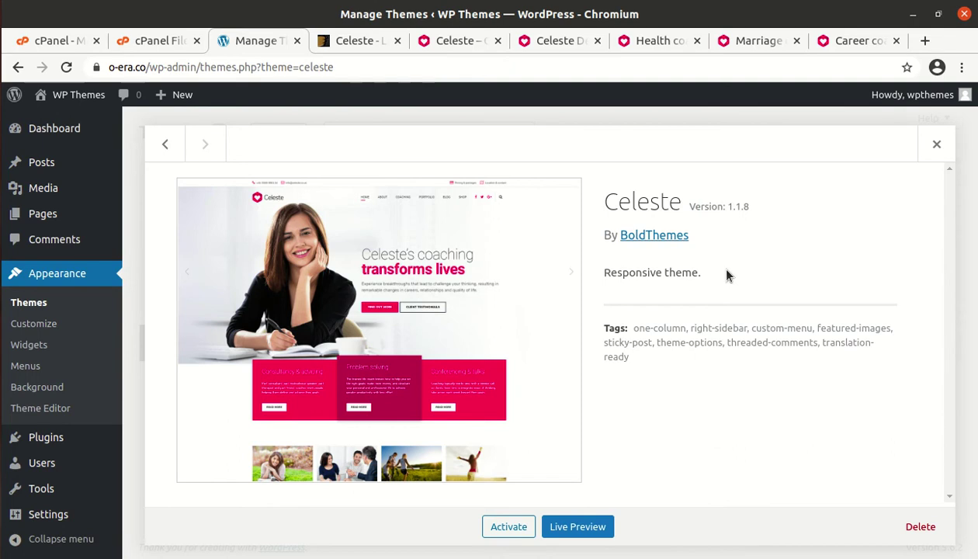
left_click(510, 527)
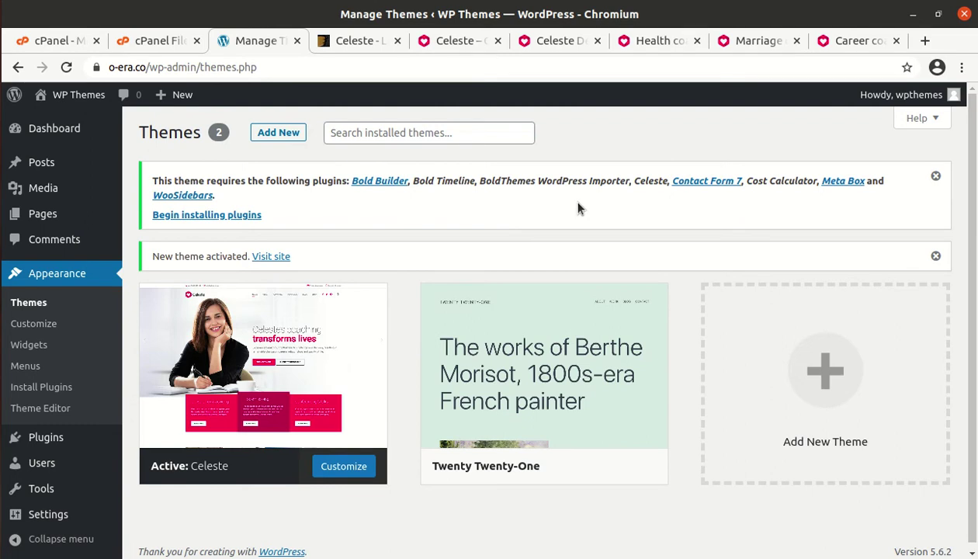
Open Celeste's required plugins installer and examine the source of each listed plugin, WordPress Repository or Pre-Packaged
left_click(202, 221)
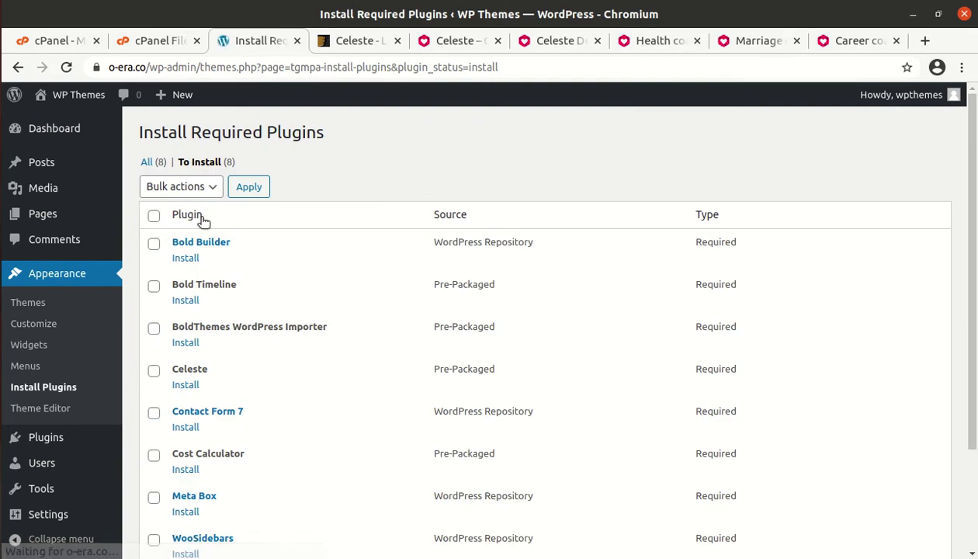
scroll(444, 302, "down", 3)
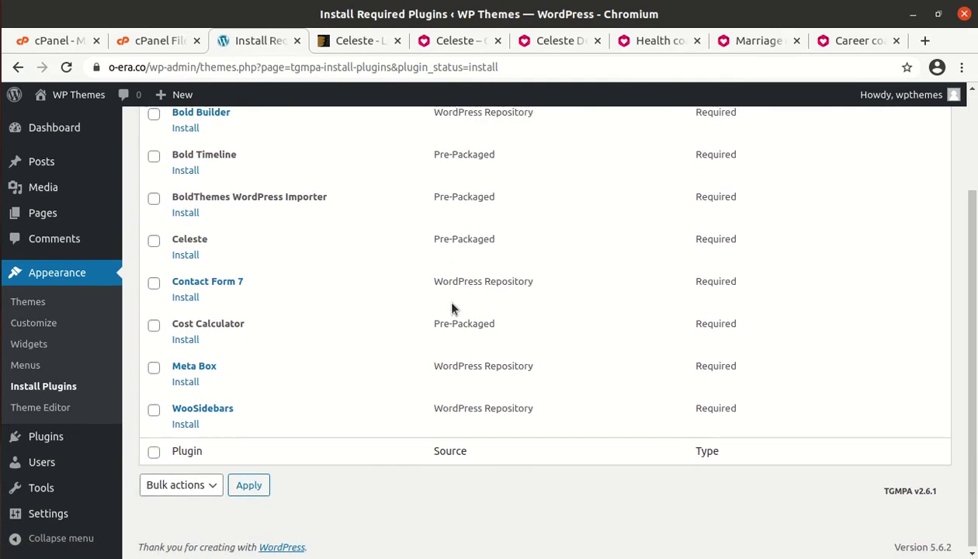
scroll(454, 308, "up", 3)
scroll(637, 388, "down", 2)
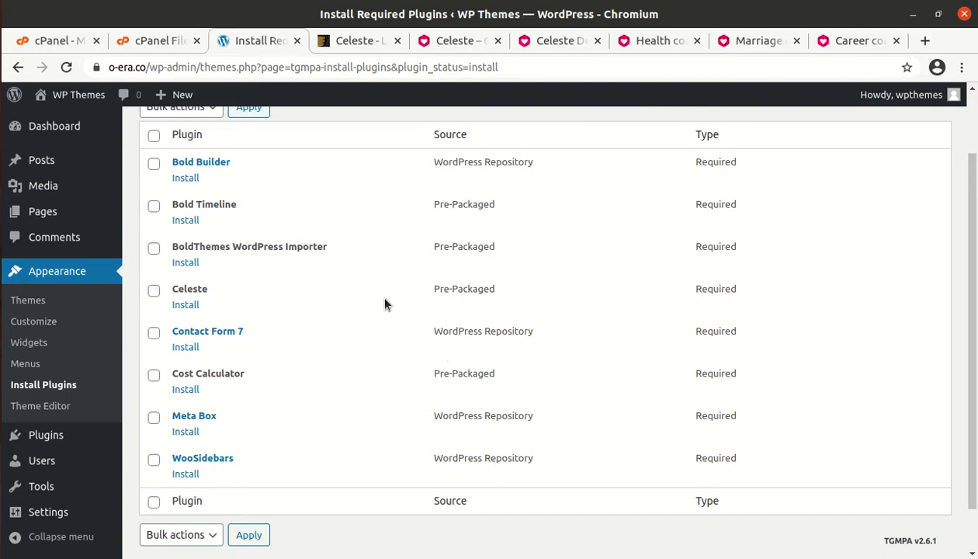
left_click_drag(521, 199, 430, 205)
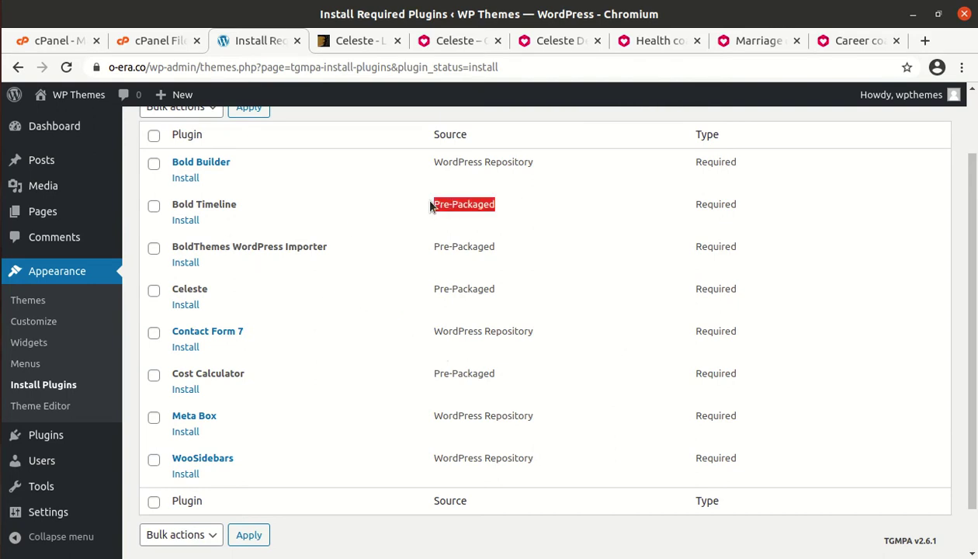
left_click_drag(512, 246, 406, 251)
left_click_drag(500, 285, 435, 287)
left_click(544, 172)
left_click_drag(543, 173, 419, 170)
left_click_drag(547, 326, 405, 325)
left_click_drag(530, 381, 429, 376)
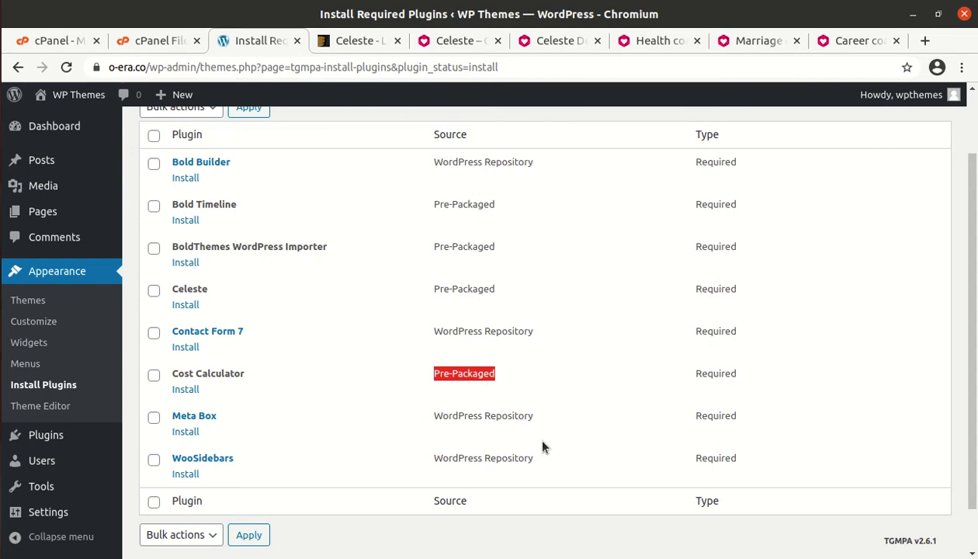
Select all the required plugins, install them with one bulk action and check the installation log
scroll(541, 448, "up", 2)
left_click(155, 215)
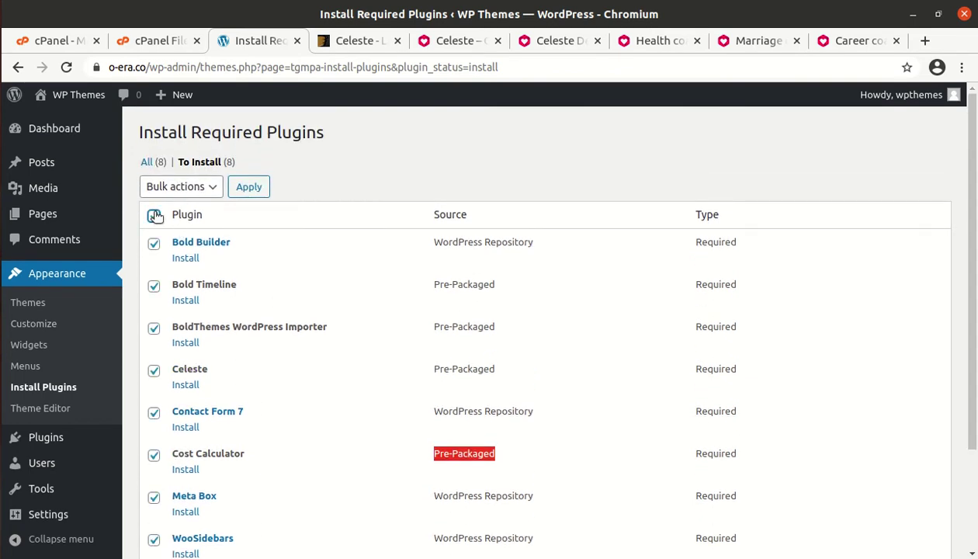
left_click(190, 187)
left_click(197, 220)
left_click(263, 190)
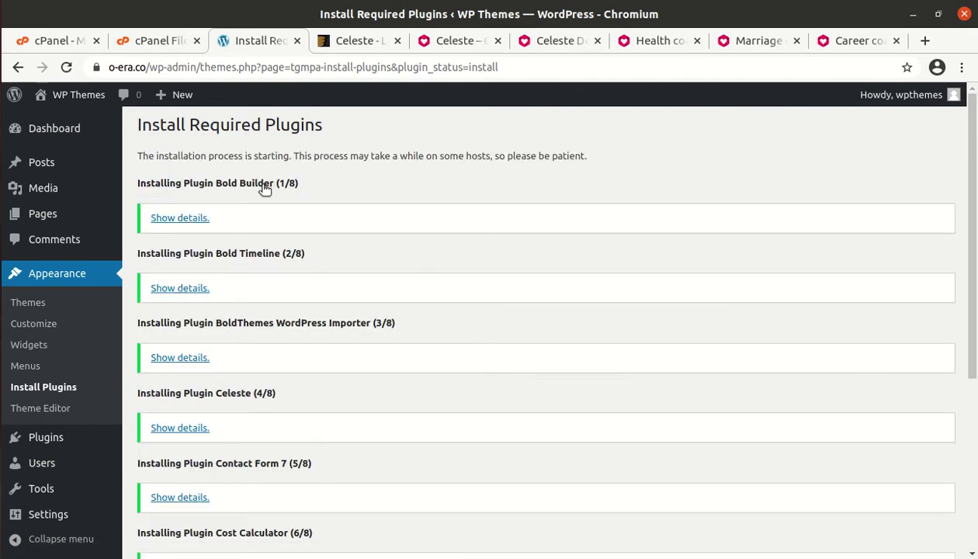
scroll(298, 206, "down", 4)
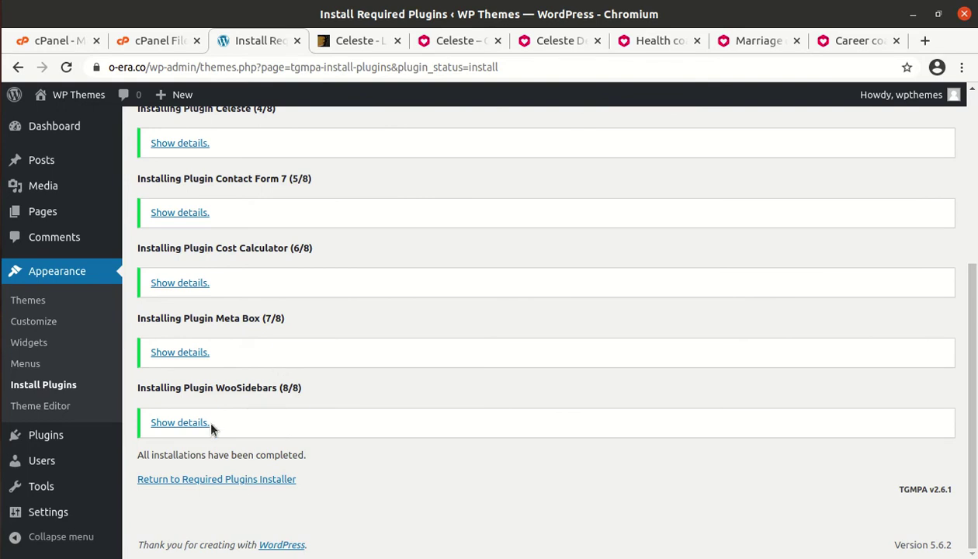
Return to the Required Plugins Installer and activate all the installed plugins with one bulk action
left_click(206, 481)
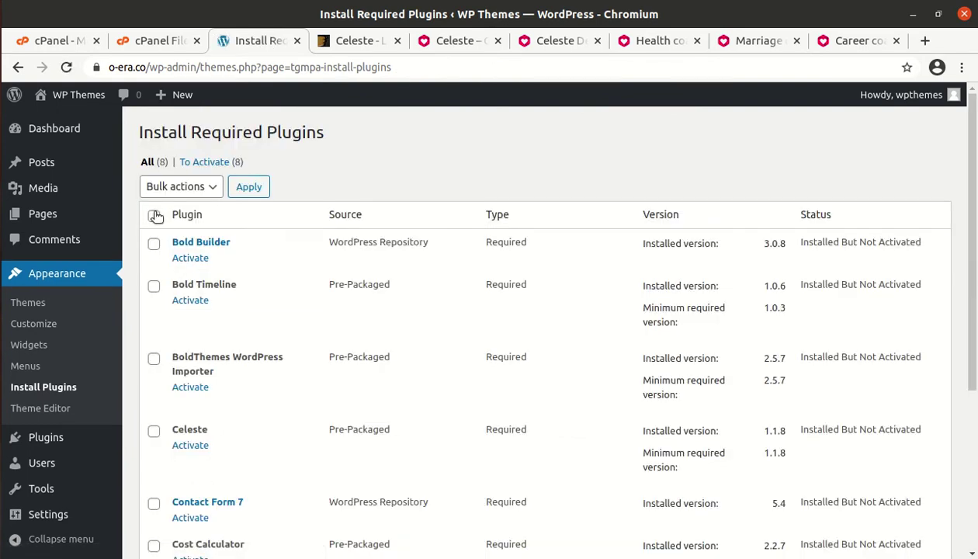
left_click(154, 216)
left_click(181, 187)
left_click(181, 243)
left_click(247, 186)
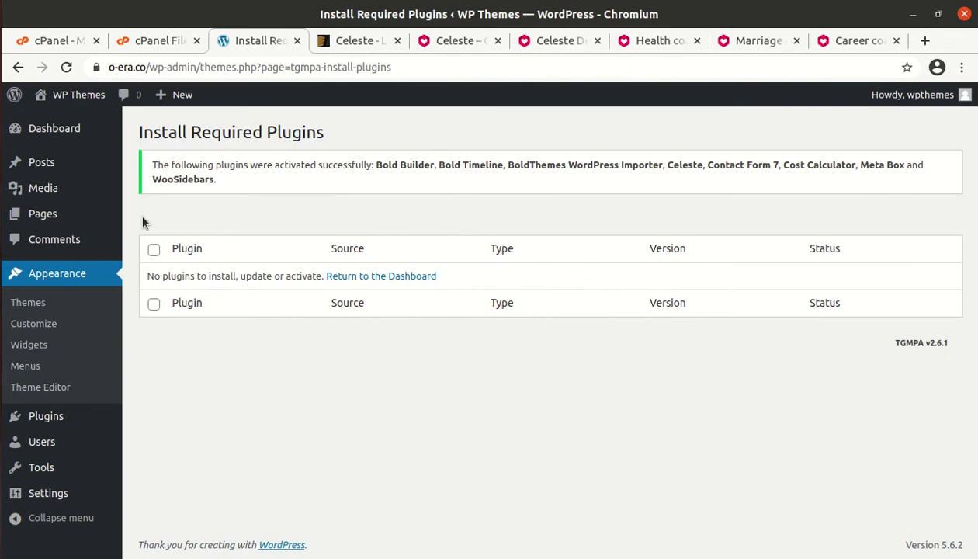
Open the live o-era.co site in a new browser tab and look over its front page
mouse_move(77, 95)
middle_click(62, 122)
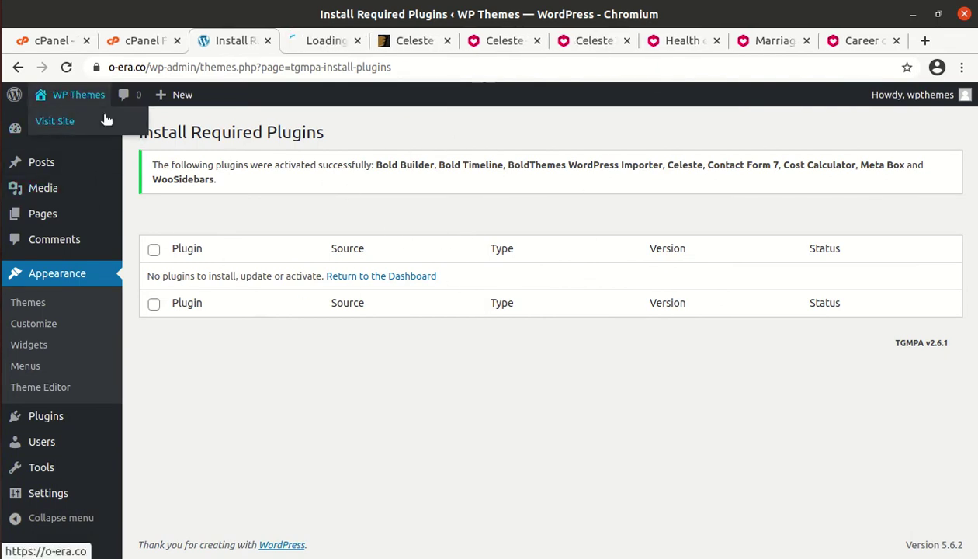
left_click(318, 41)
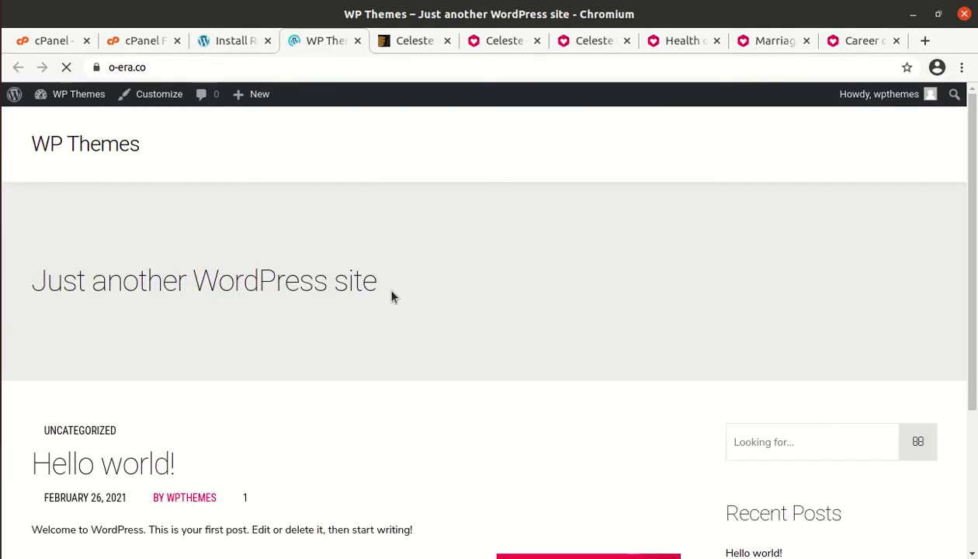
scroll(447, 336, "down", 3)
scroll(447, 338, "up", 3)
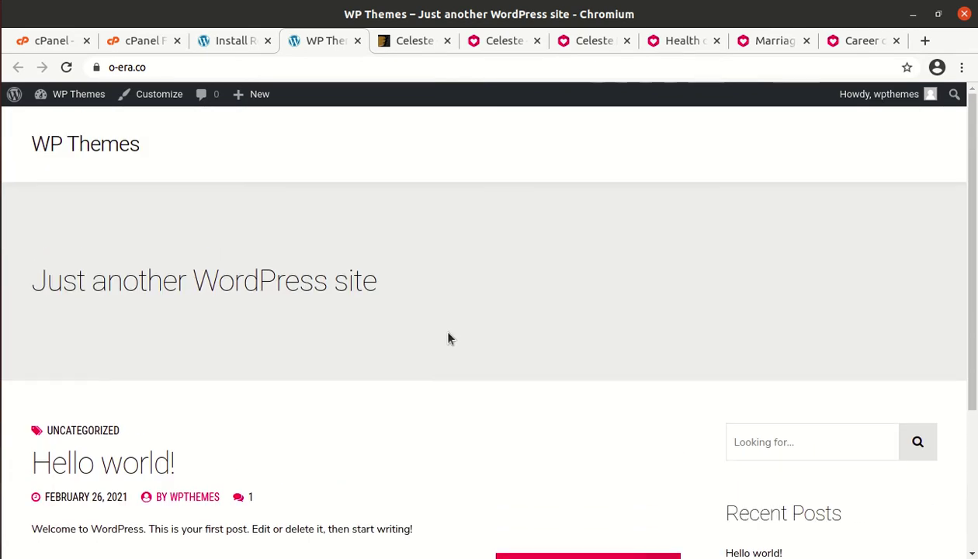
scroll(448, 339, "down", 3)
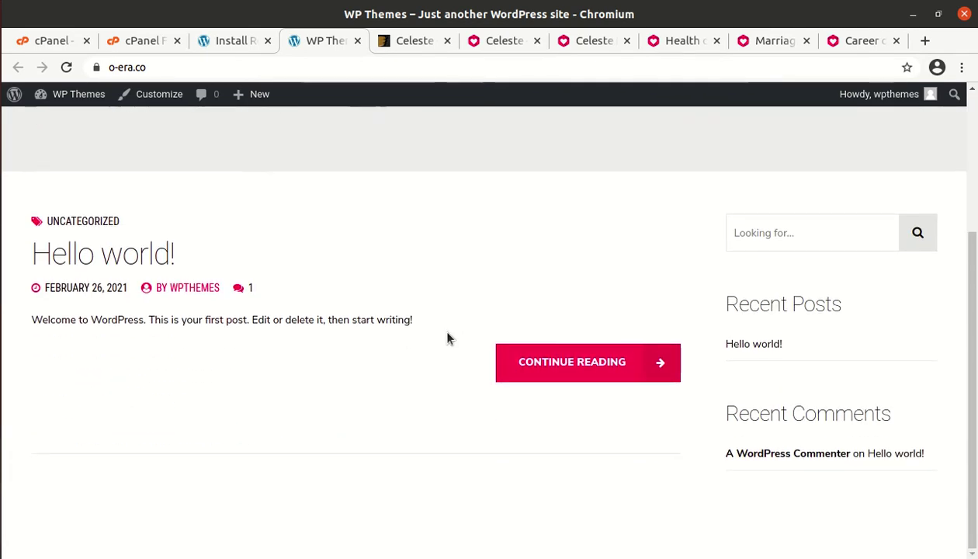
scroll(447, 337, "up", 3)
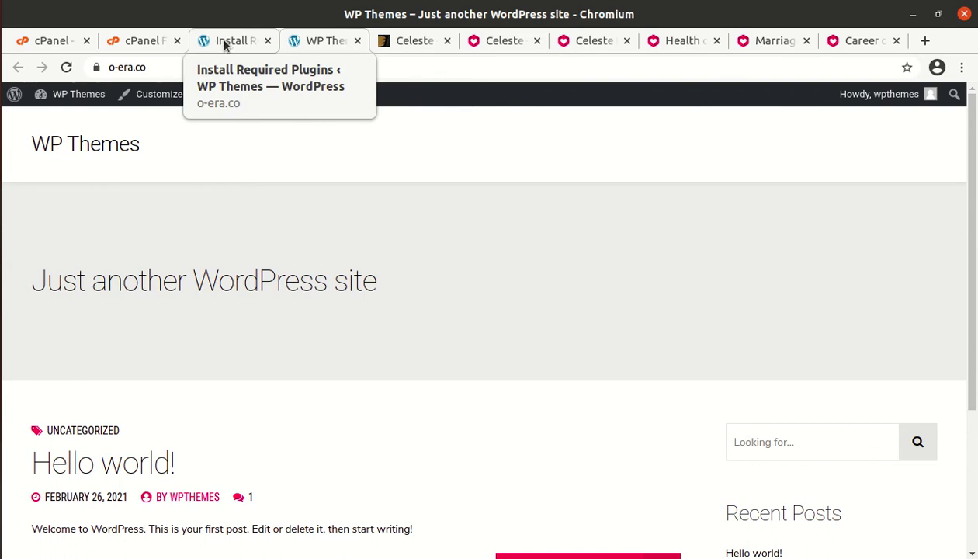
Look through the home page layouts on the Celeste demo site and return to the Install Required Plugins page
left_click(224, 42)
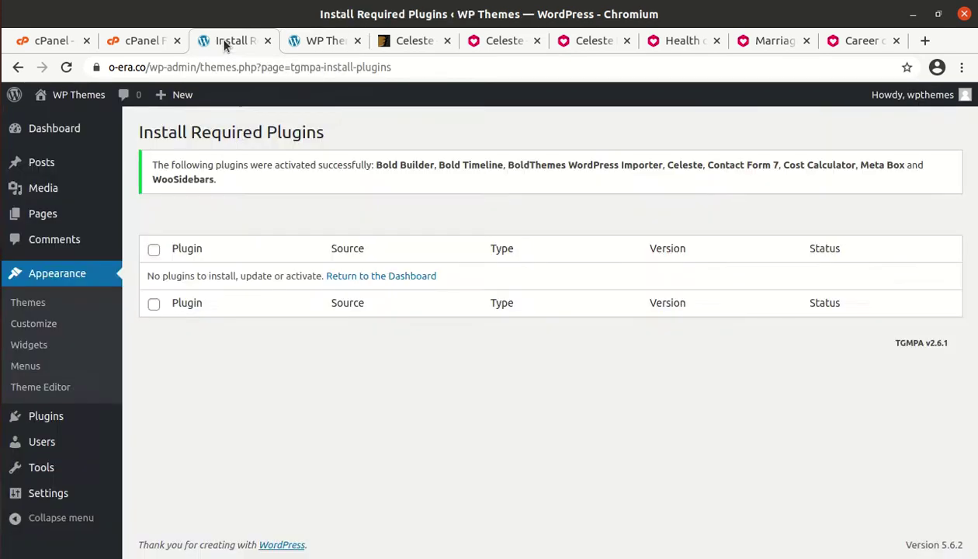
left_click(476, 48)
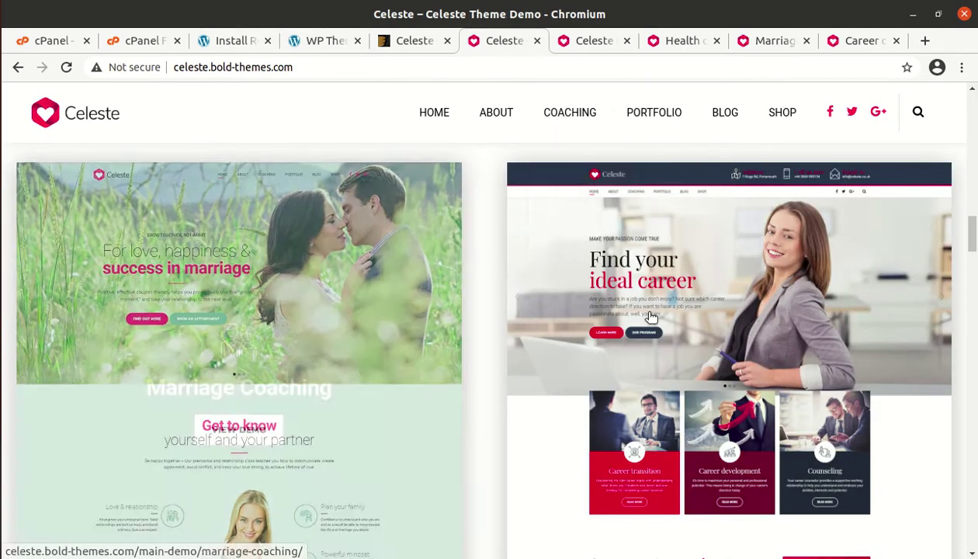
scroll(545, 301, "down", 4)
scroll(632, 303, "up", 3)
scroll(630, 297, "down", 10)
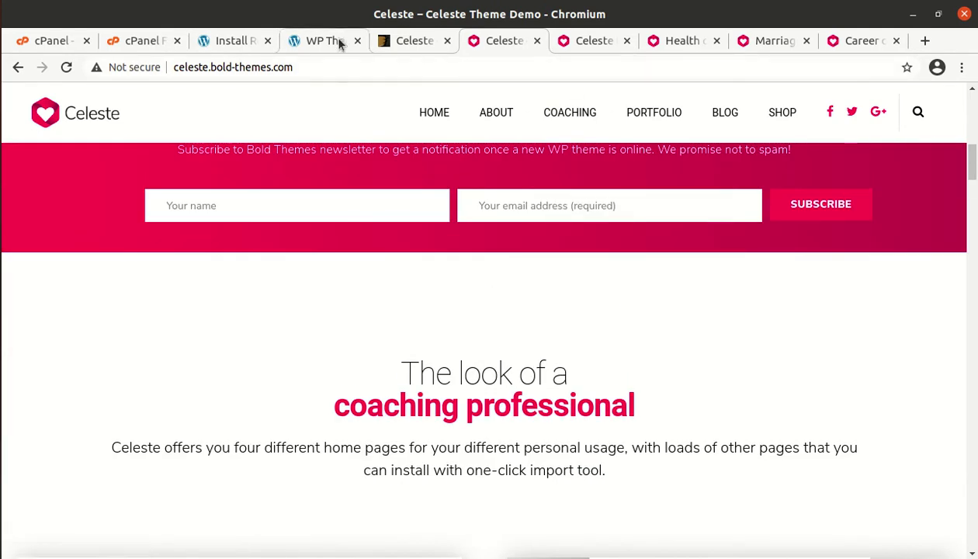
left_click(333, 42)
left_click(236, 40)
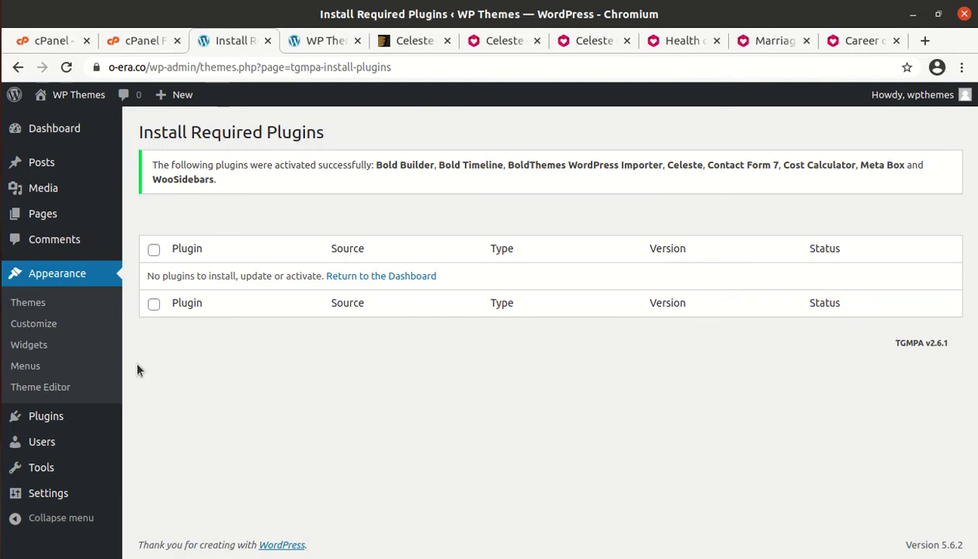
Reload the plugin installer page, shorten its address to o-era.co/wp-admin/ and load the WordPress Dashboard
left_click(68, 69)
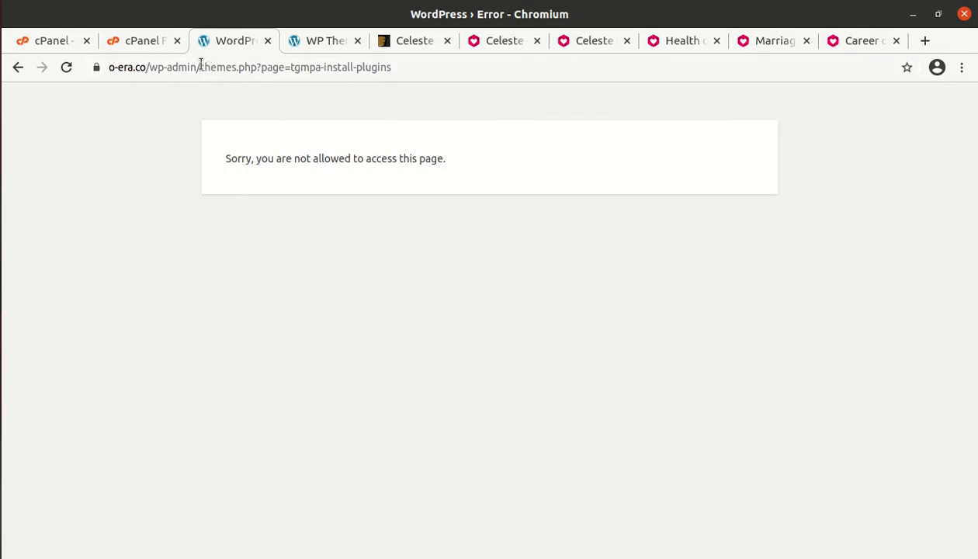
left_click_drag(201, 67, 458, 76)
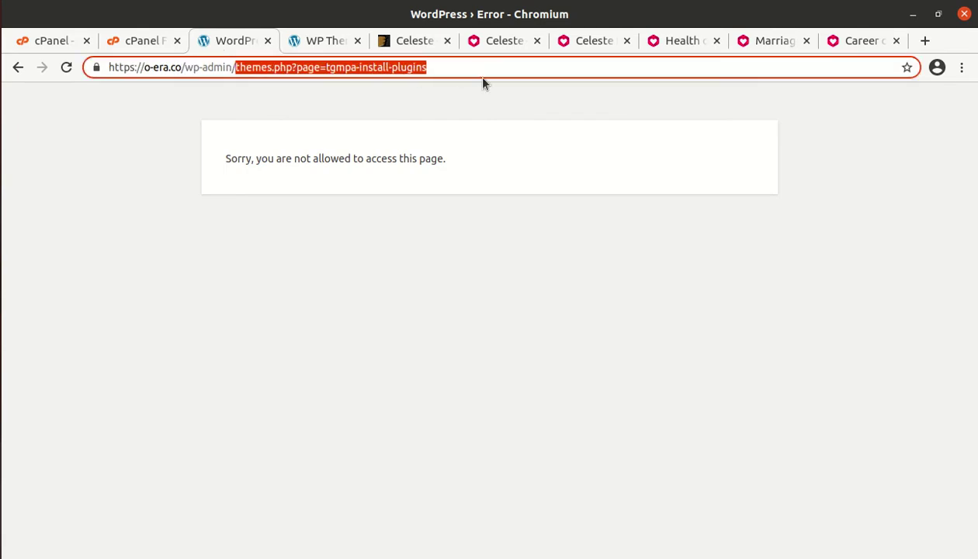
key("BackSpace")
key("Return")
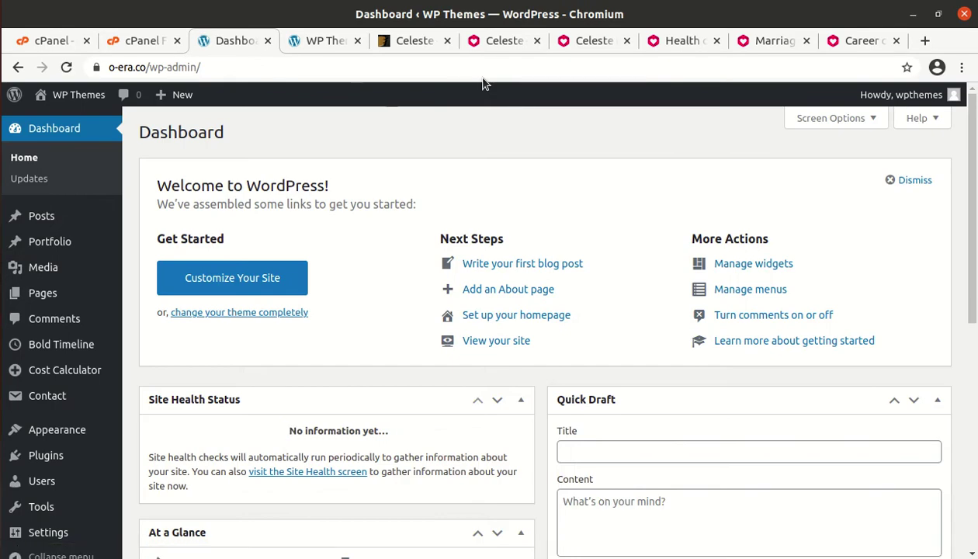
Examine the Dashboard's admin navigation for the Portfolio, Bold Timeline, Cost Calculator and Contact entries
scroll(24, 249, "down", 5)
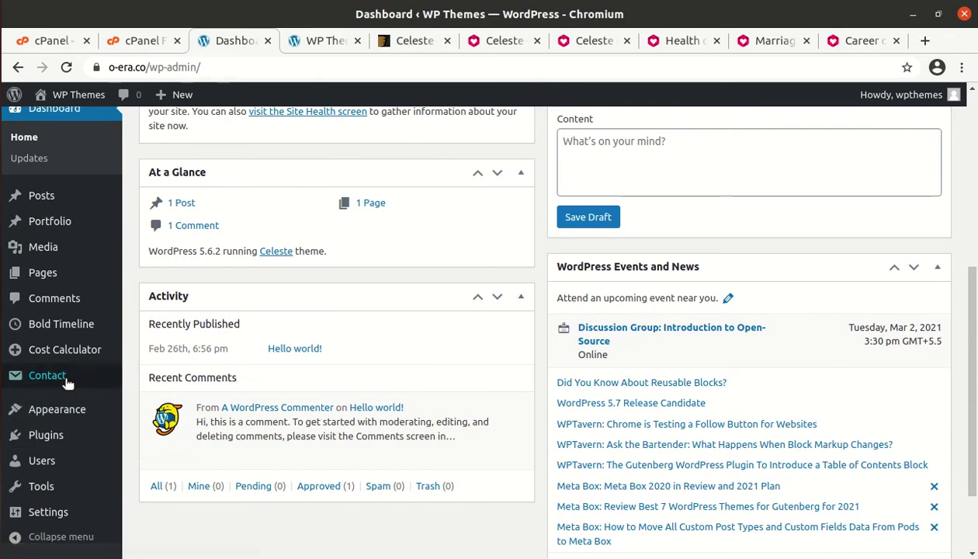
mouse_move(64, 357)
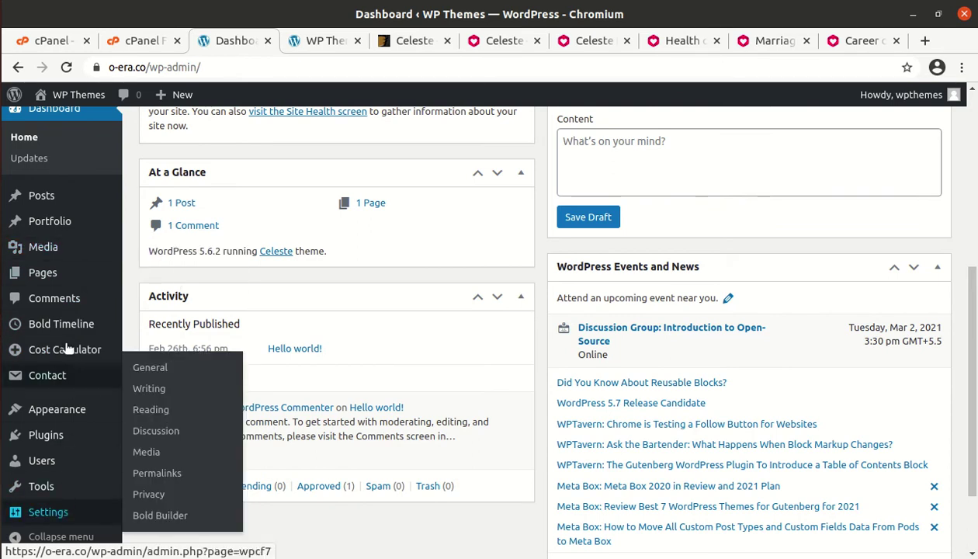
scroll(84, 379, "up", 1)
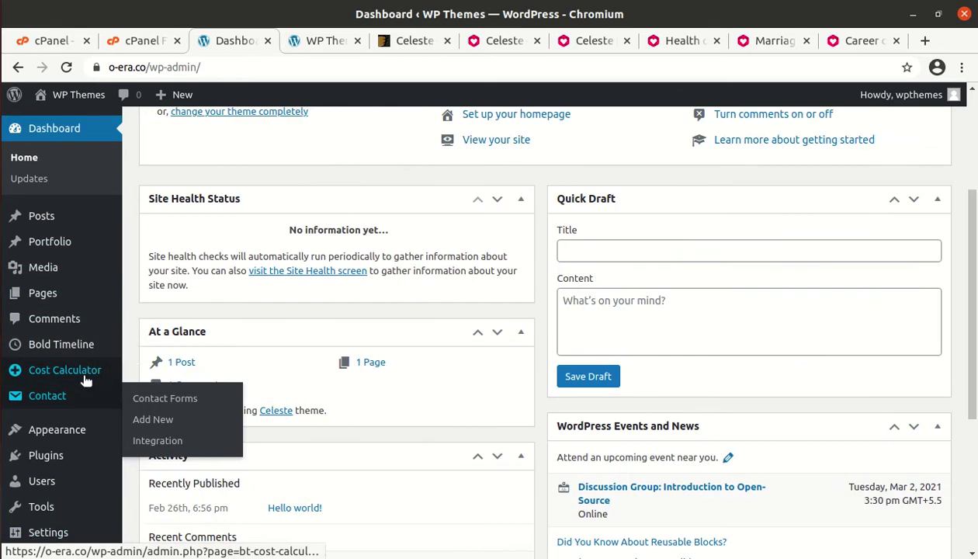
scroll(85, 378, "up", 5)
mouse_move(70, 242)
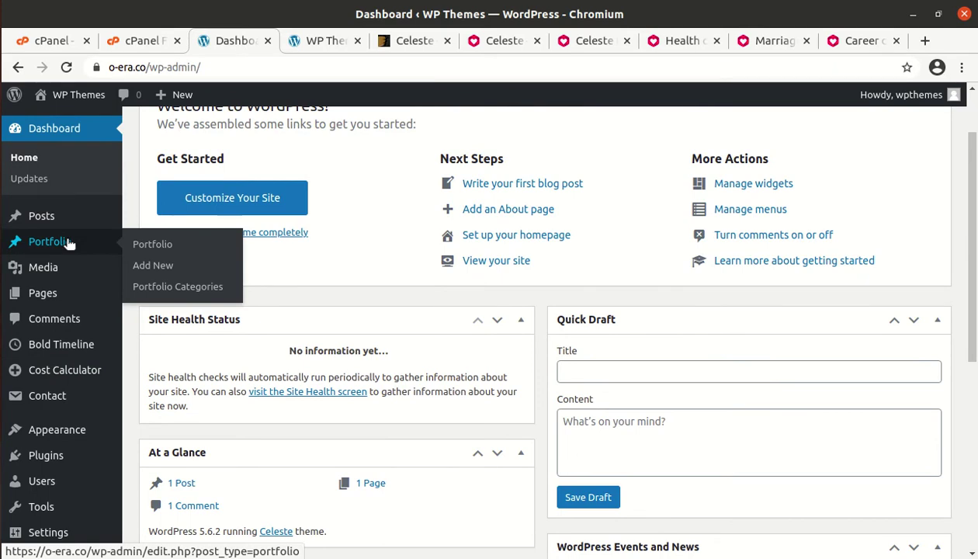
Run the BoldThemes import of the demo content file celestedemo.WordPress.2019-12-23.xml
mouse_move(70, 439)
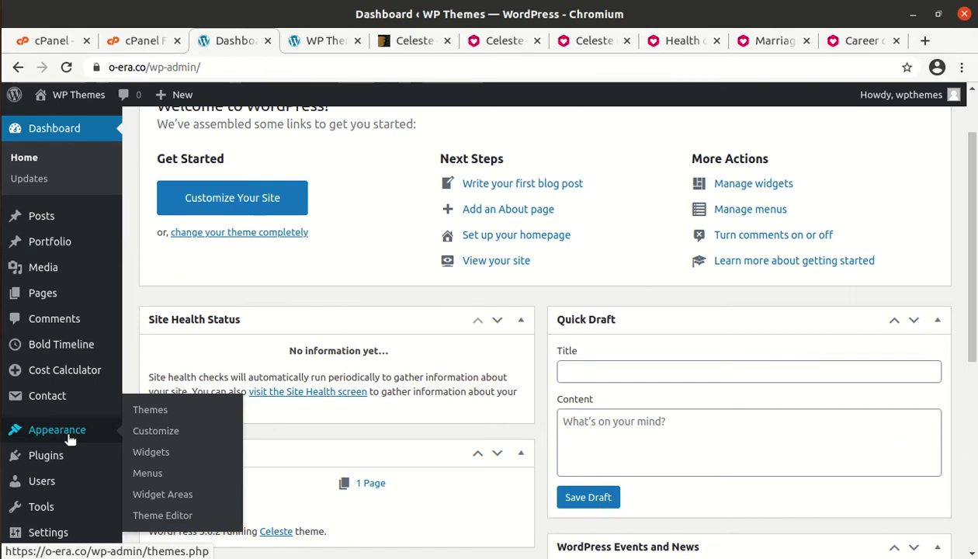
mouse_move(69, 459)
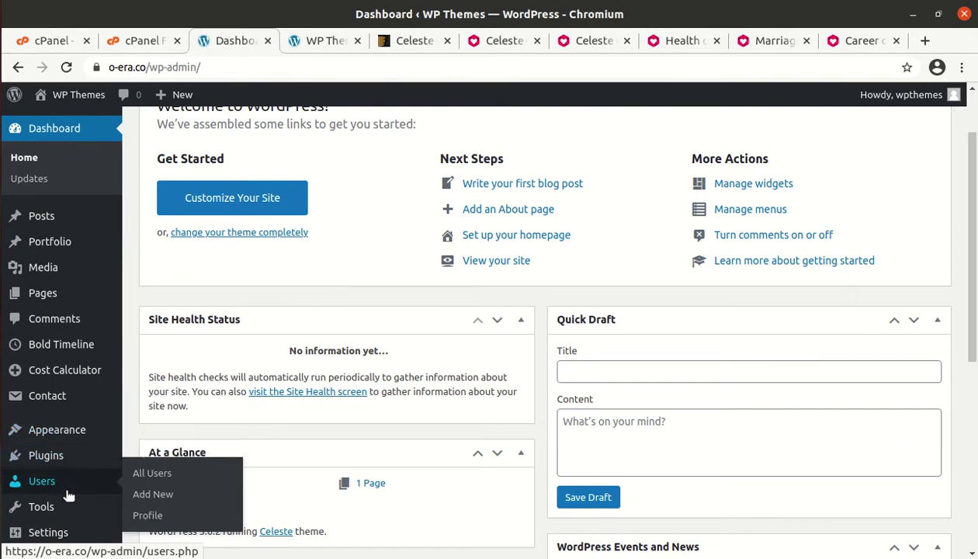
mouse_move(38, 506)
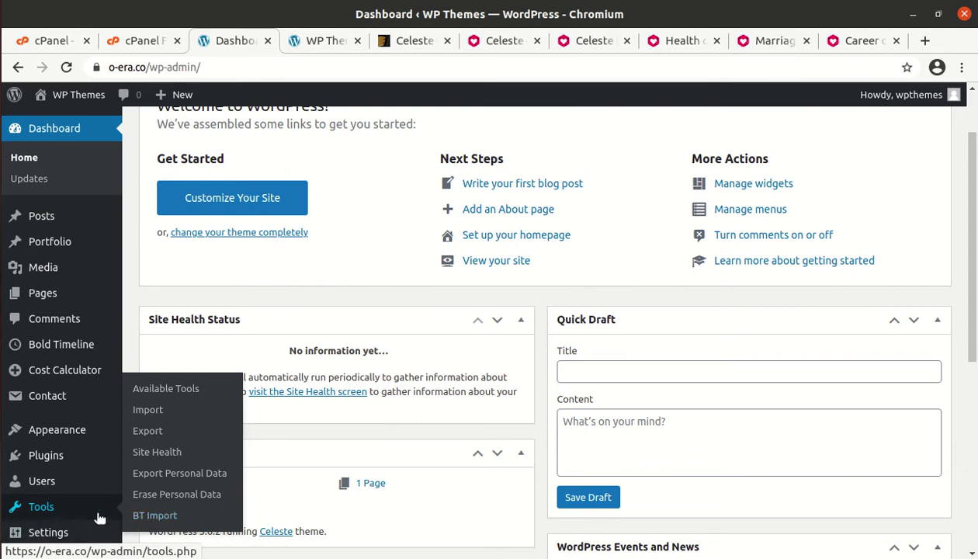
left_click(141, 518)
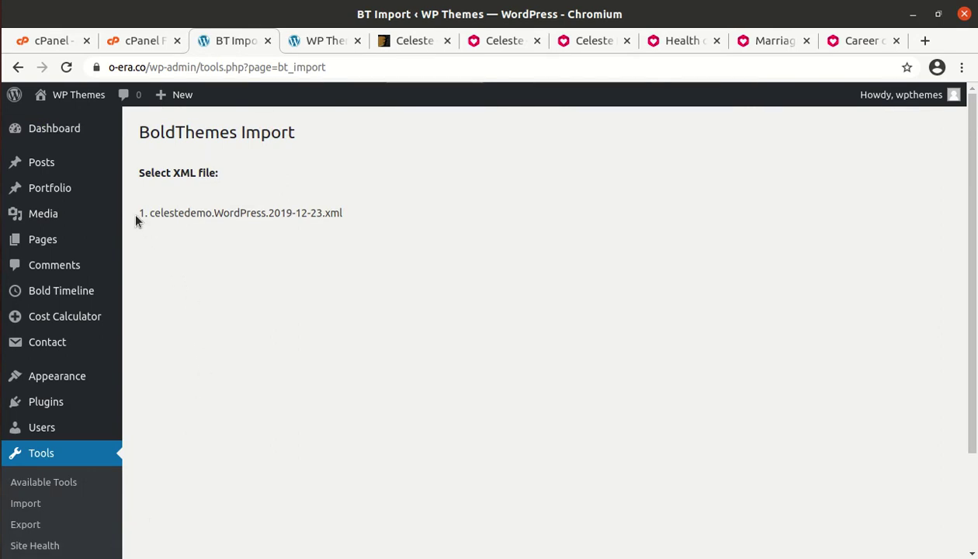
left_click(161, 218)
left_click(208, 213)
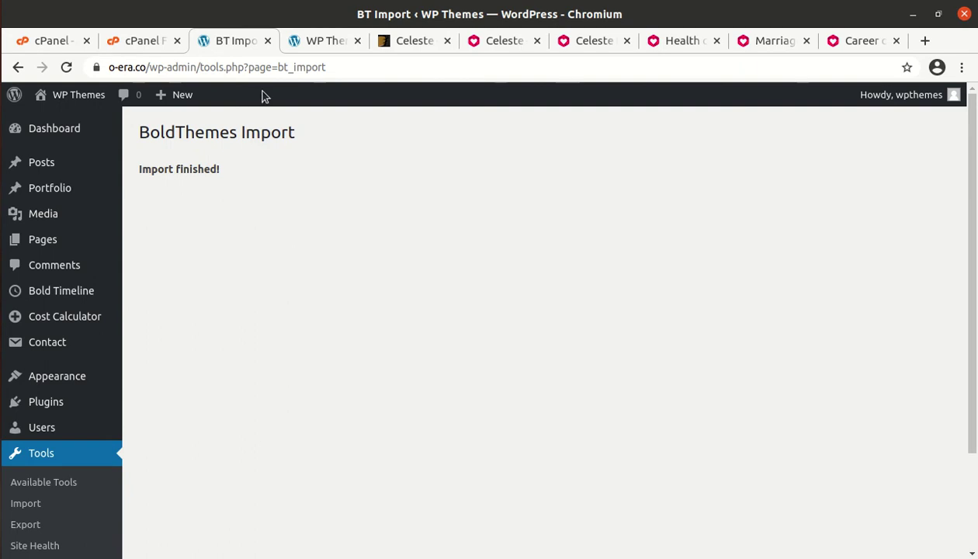
Reload the live o-era.co front page and look through its sections from the main slider to the signature block
left_click(321, 42)
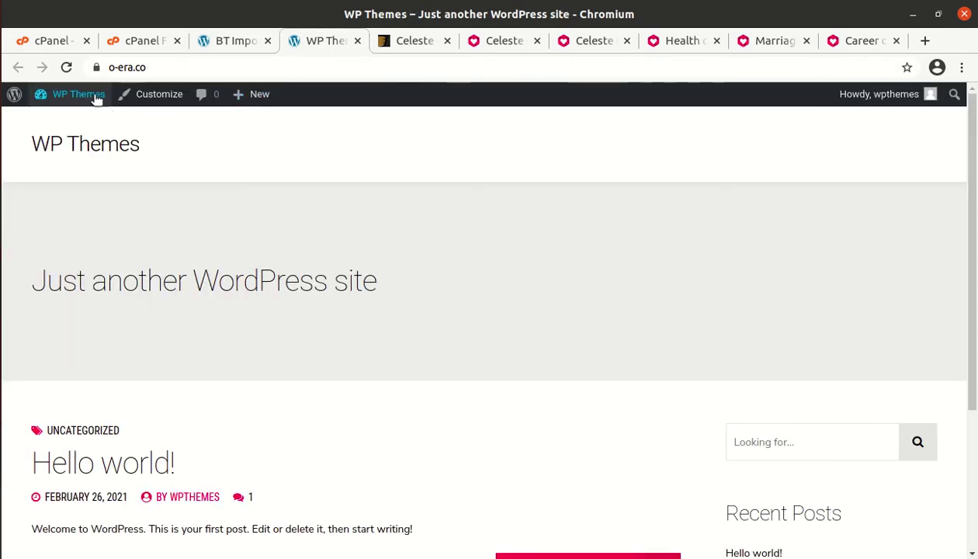
left_click(65, 69)
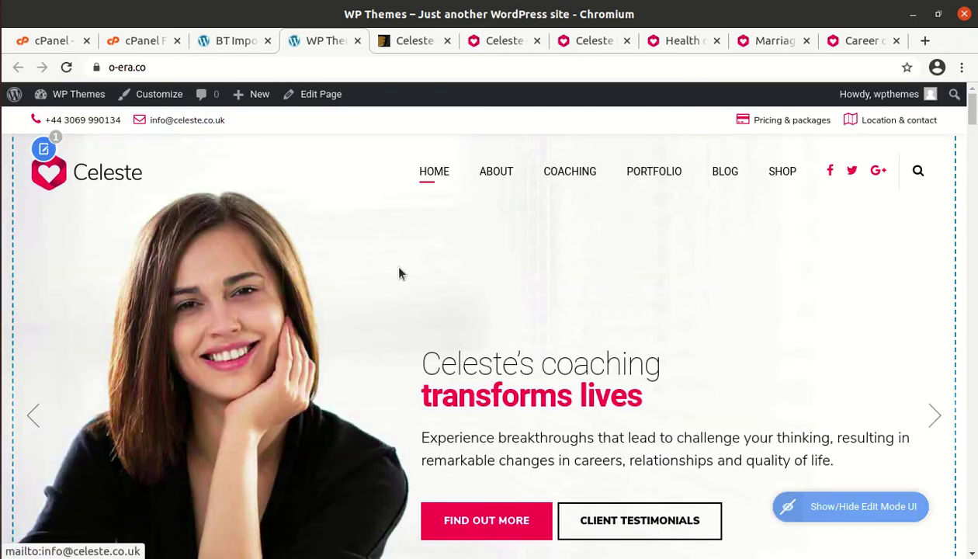
scroll(400, 271, "down", 1)
scroll(399, 272, "down", 3)
scroll(400, 272, "down", 1)
scroll(400, 273, "down", 1)
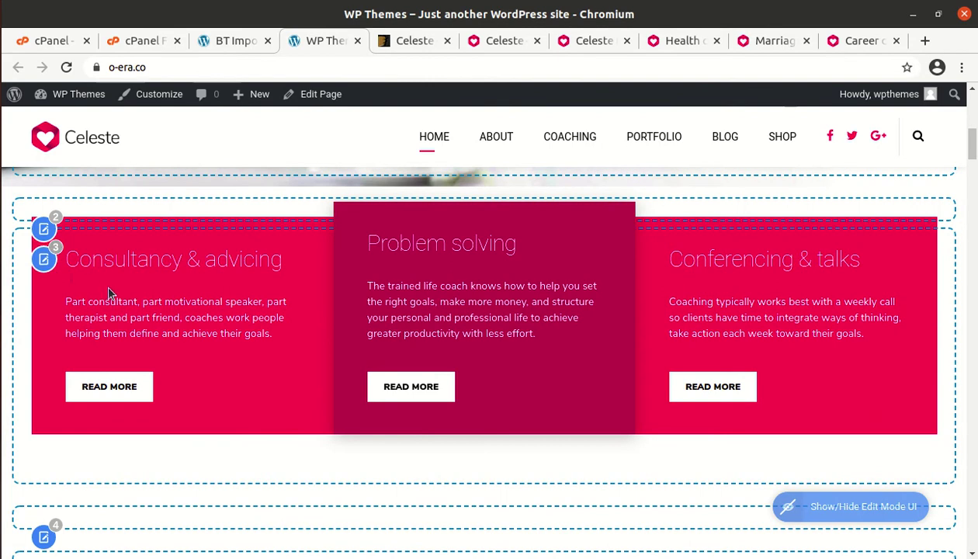
scroll(290, 242, "down", 5)
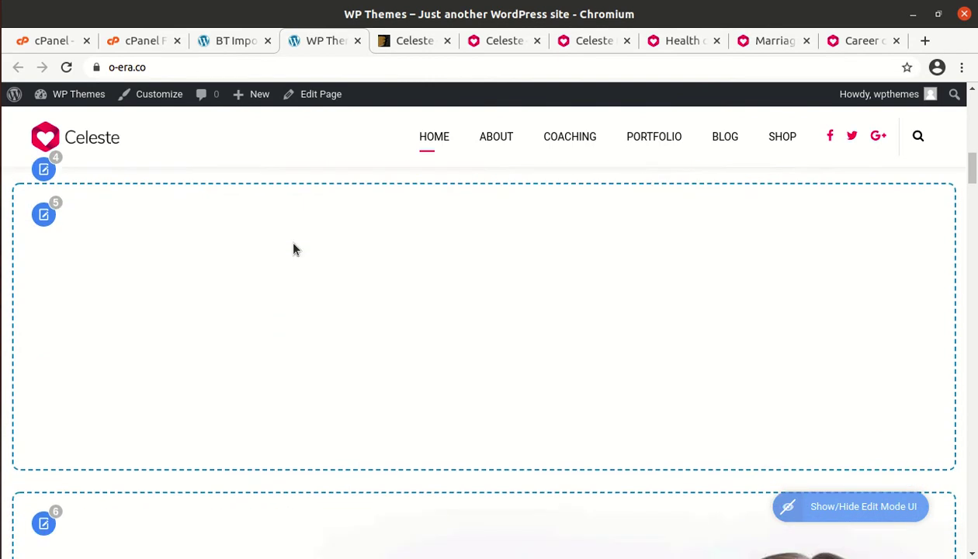
scroll(294, 248, "down", 1)
scroll(294, 248, "down", 2)
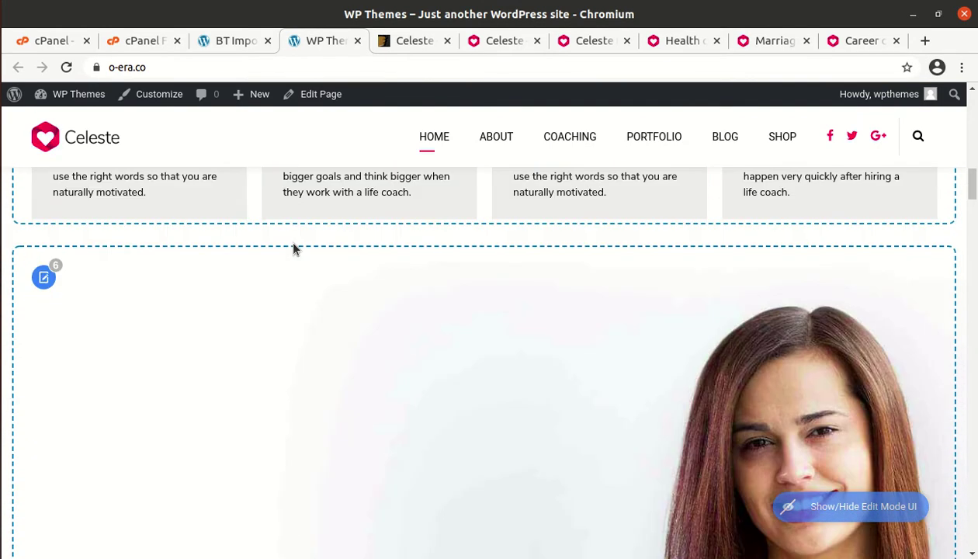
scroll(294, 249, "down", 6)
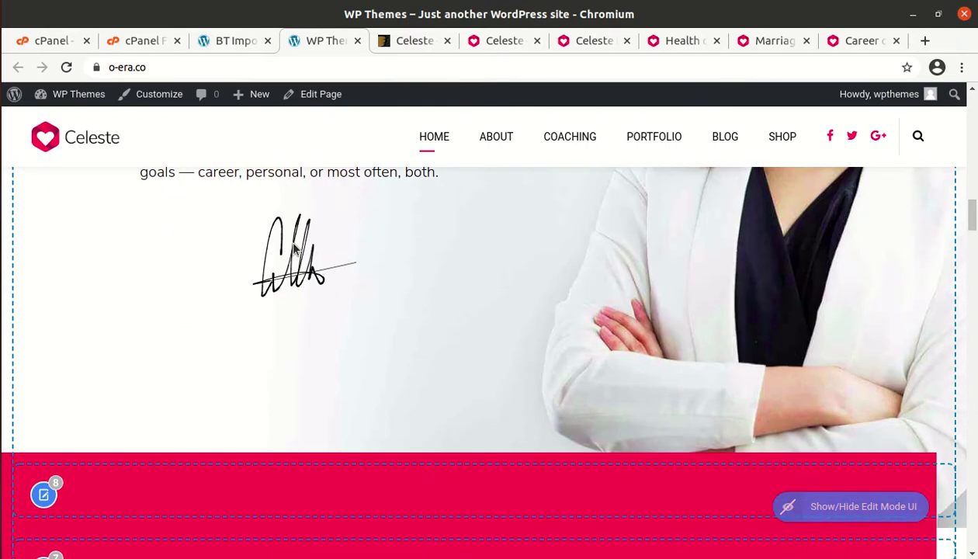
Open section 8 of the front page for editing in the Bold Builder page editor
left_click(47, 496)
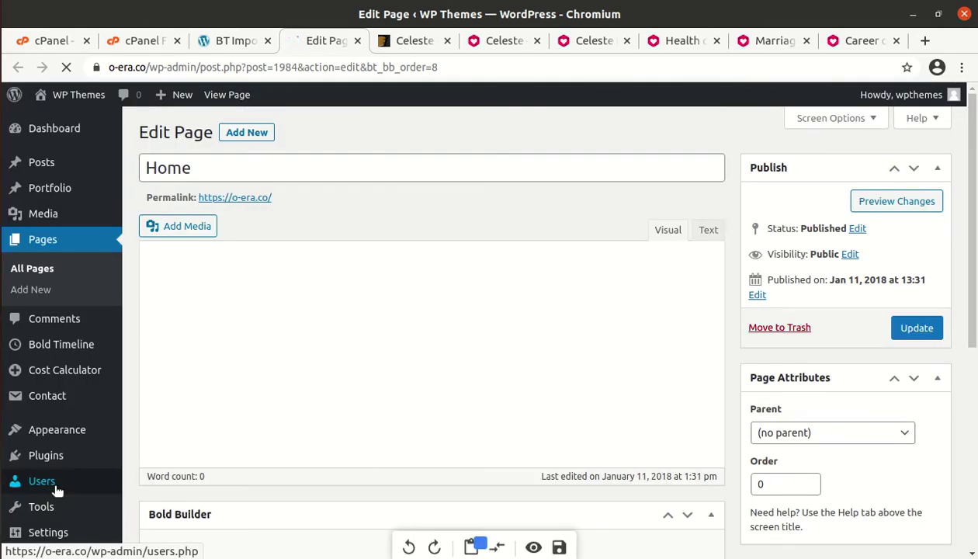
scroll(289, 415, "down", 4)
scroll(289, 415, "down", 1)
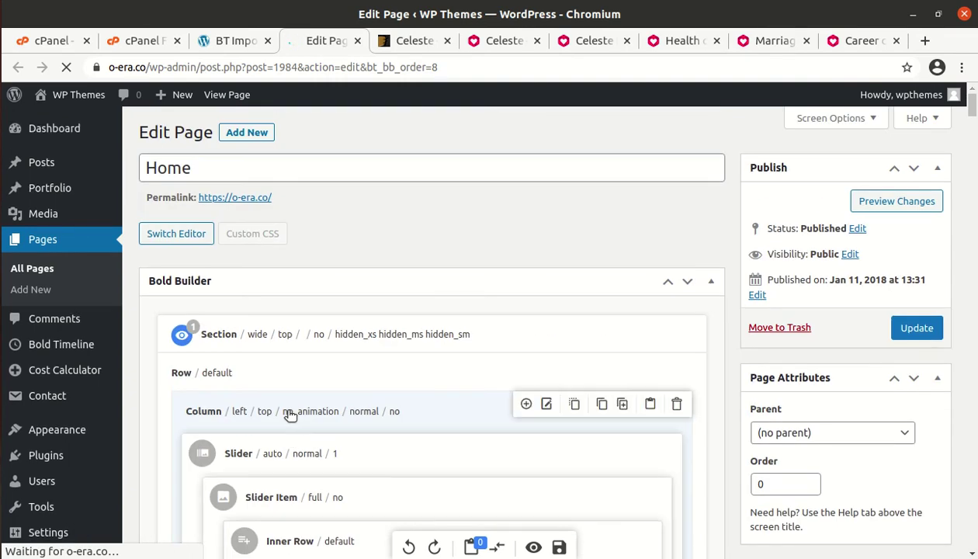
scroll(289, 415, "down", 3)
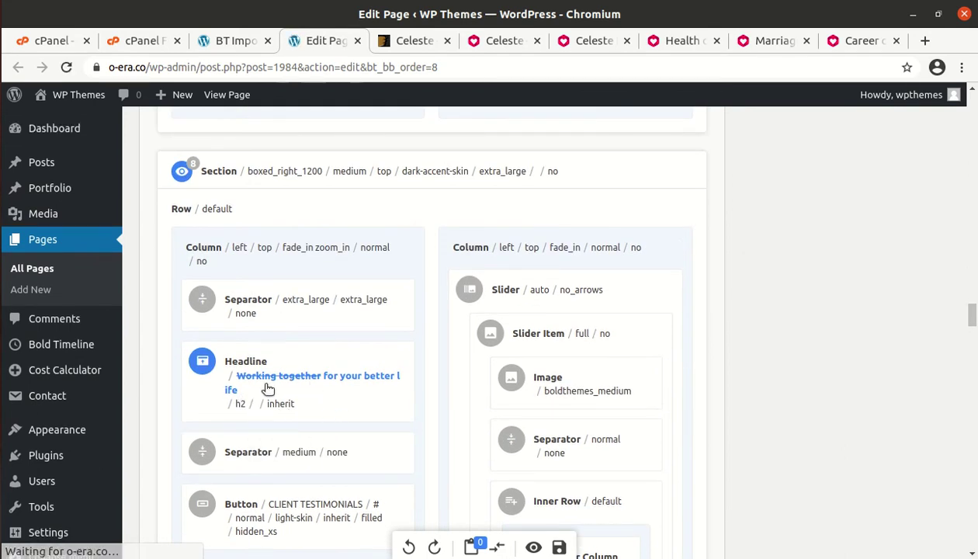
View the settings of section 8's "Working together for your better life" headline and close them without changes
mouse_move(270, 373)
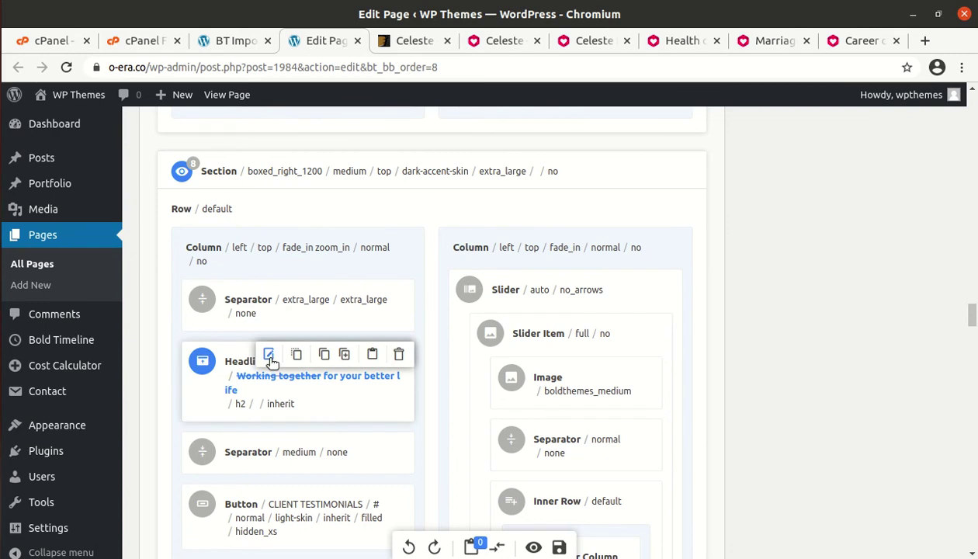
left_click(269, 356)
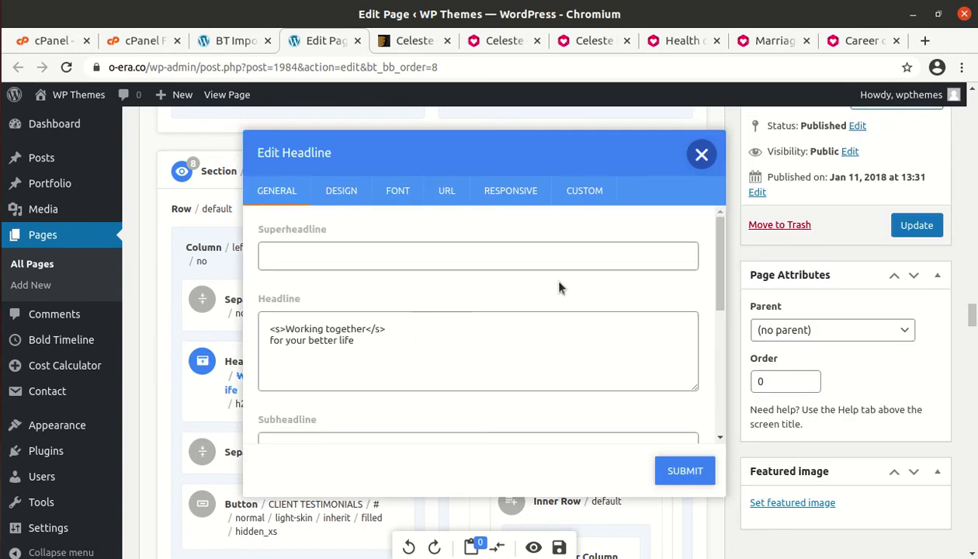
left_click_drag(365, 344, 342, 342)
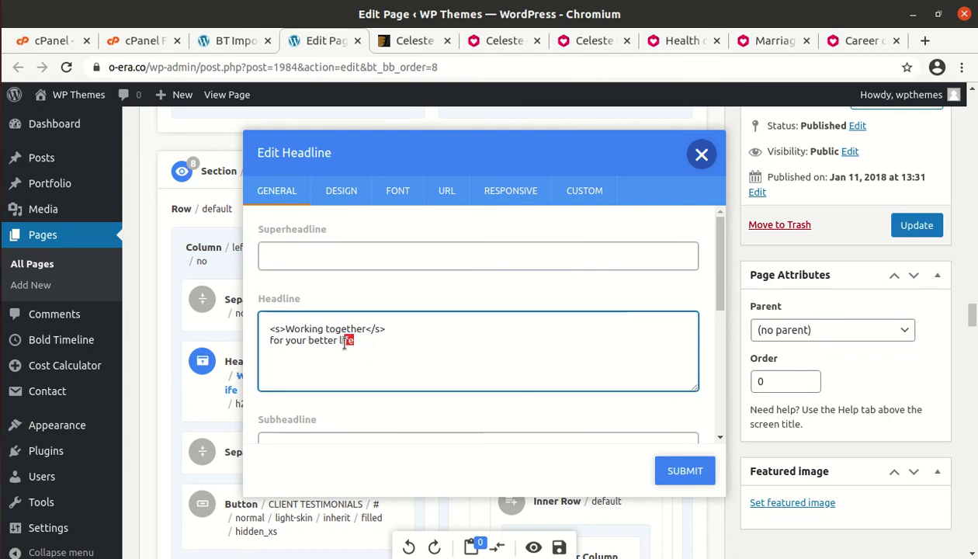
left_click(702, 155)
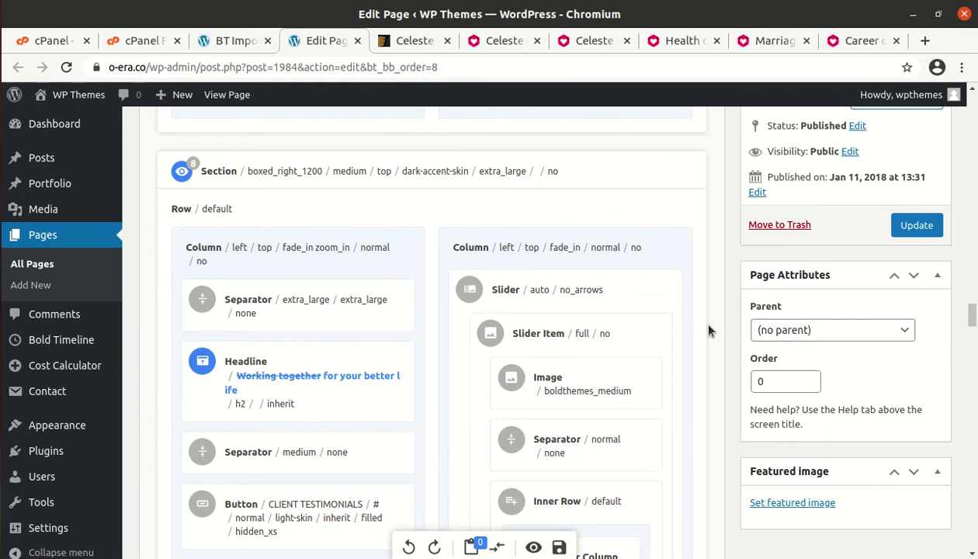
Examine the General, Design and Responsive settings of the empty column in section 6 and close them unchanged
mouse_move(530, 329)
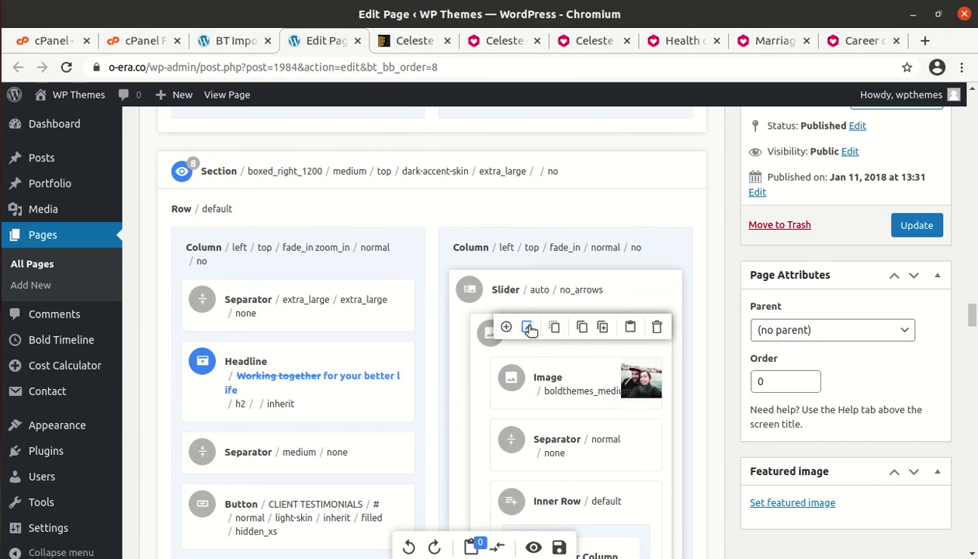
scroll(429, 436, "down", 10)
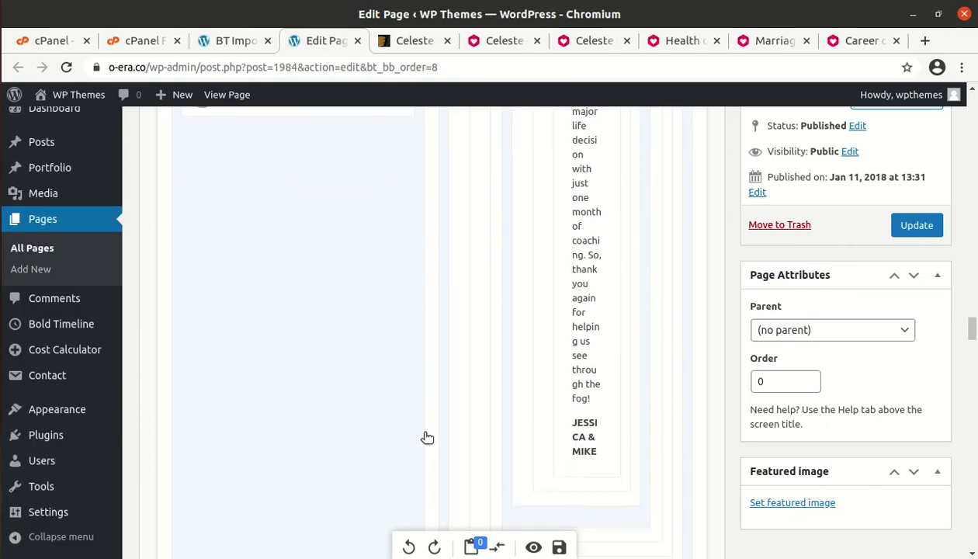
scroll(426, 437, "down", 3)
scroll(427, 437, "up", 10)
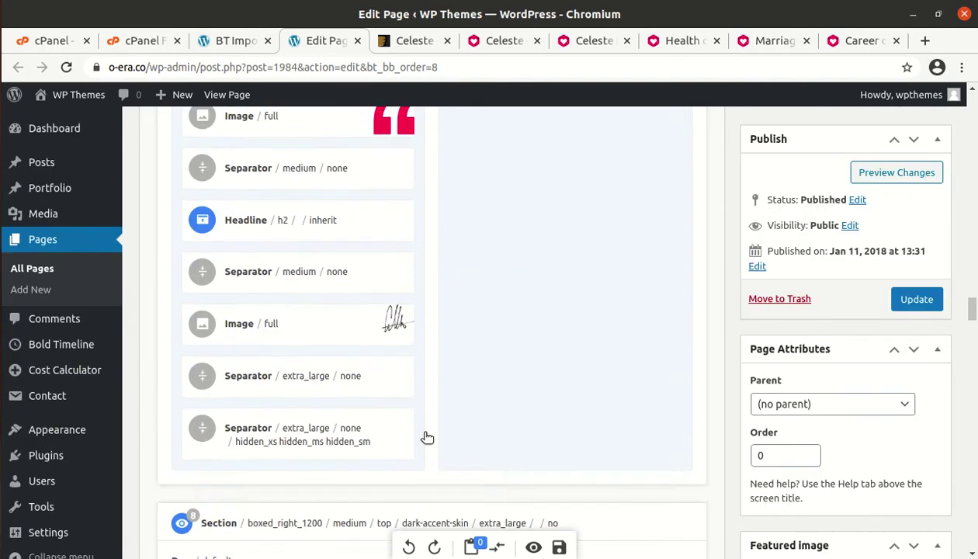
scroll(426, 437, "up", 5)
mouse_move(524, 280)
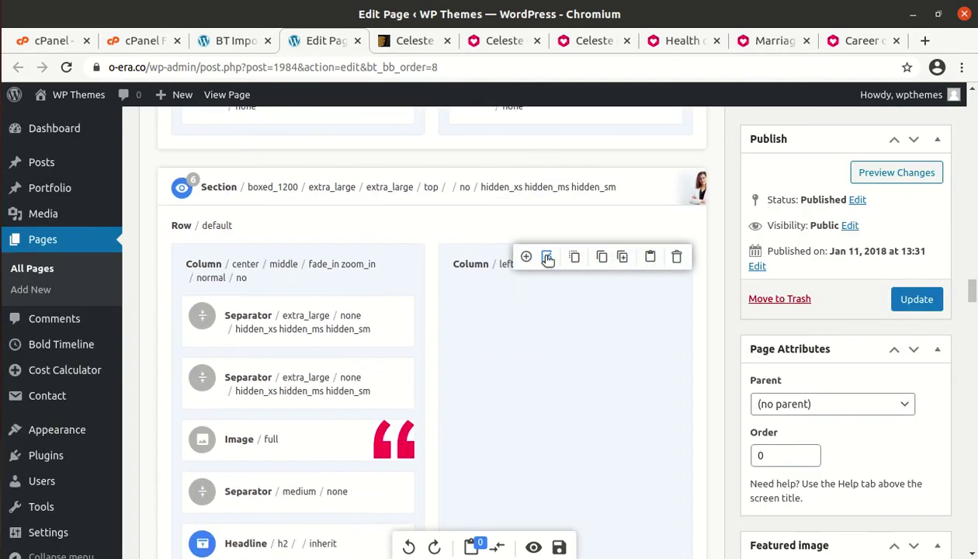
left_click(547, 257)
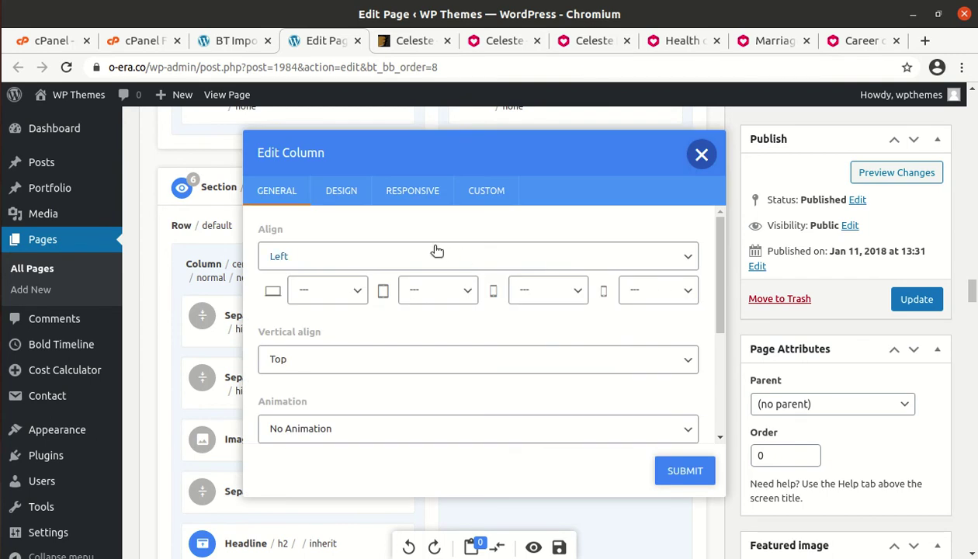
left_click(341, 200)
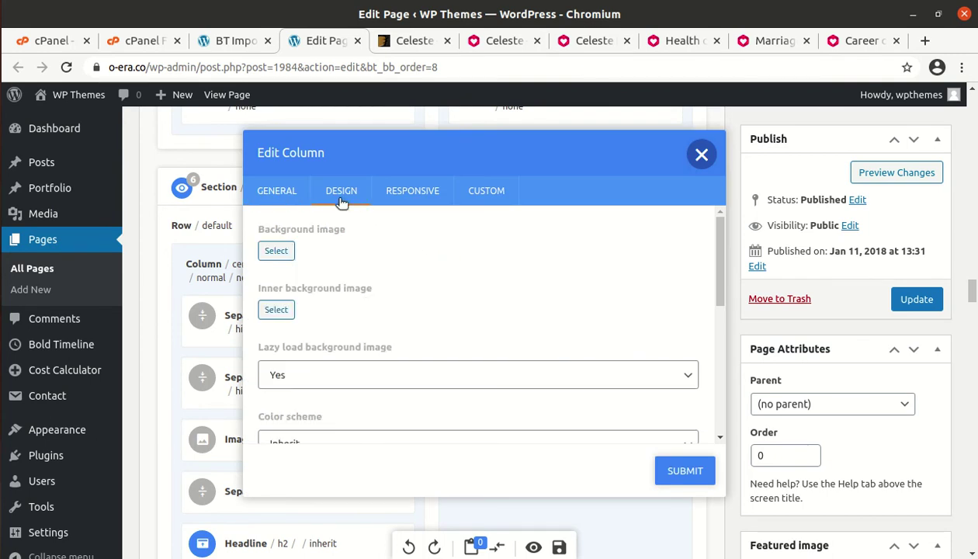
left_click(394, 196)
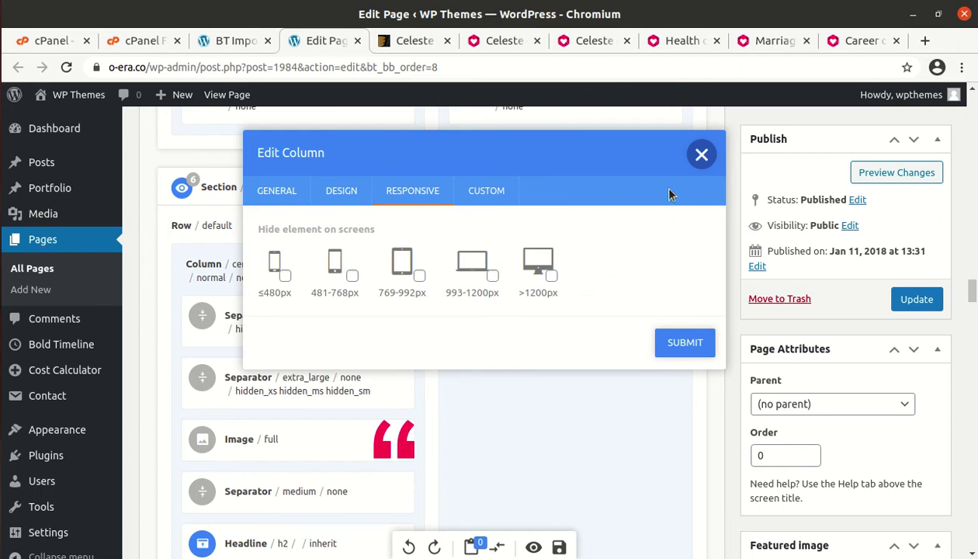
left_click(702, 156)
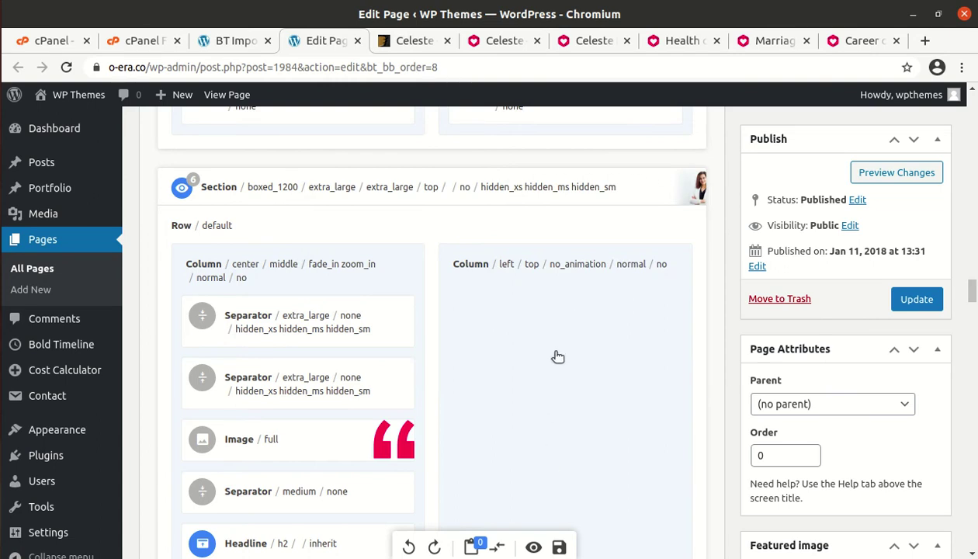
Review the General, Design, Responsive and Custom settings of section 8's CLIENT TESTIMONIALS button, leaving them unchanged
scroll(597, 484, "down", 6)
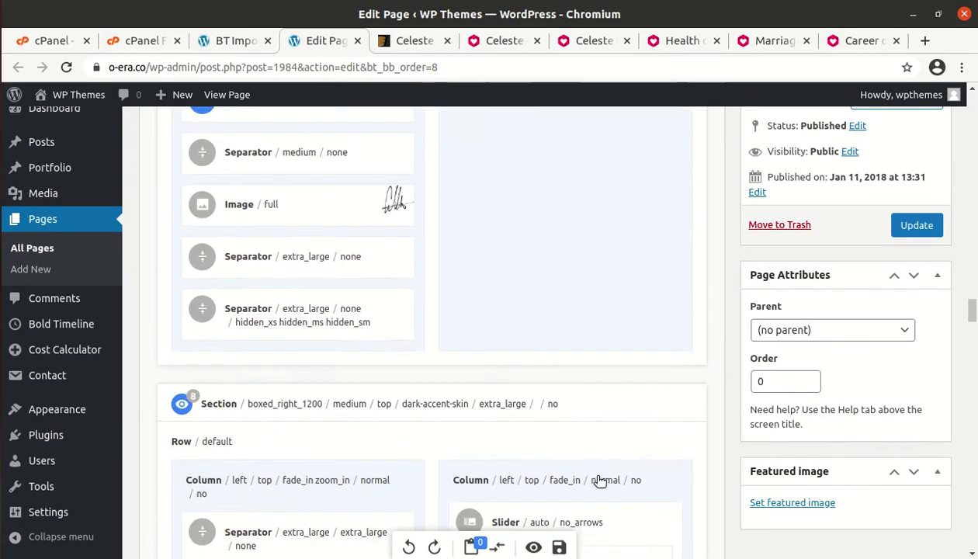
scroll(600, 481, "down", 1)
mouse_move(528, 461)
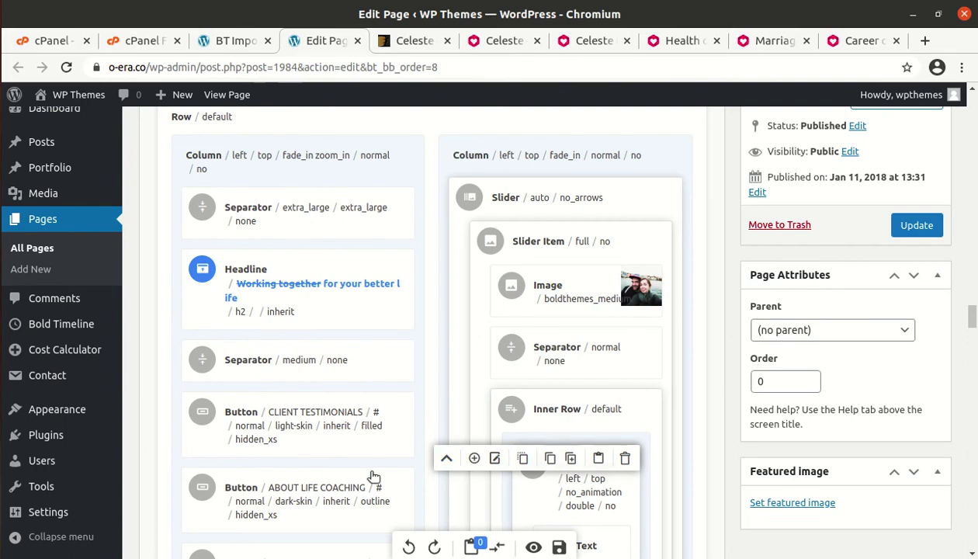
mouse_move(349, 518)
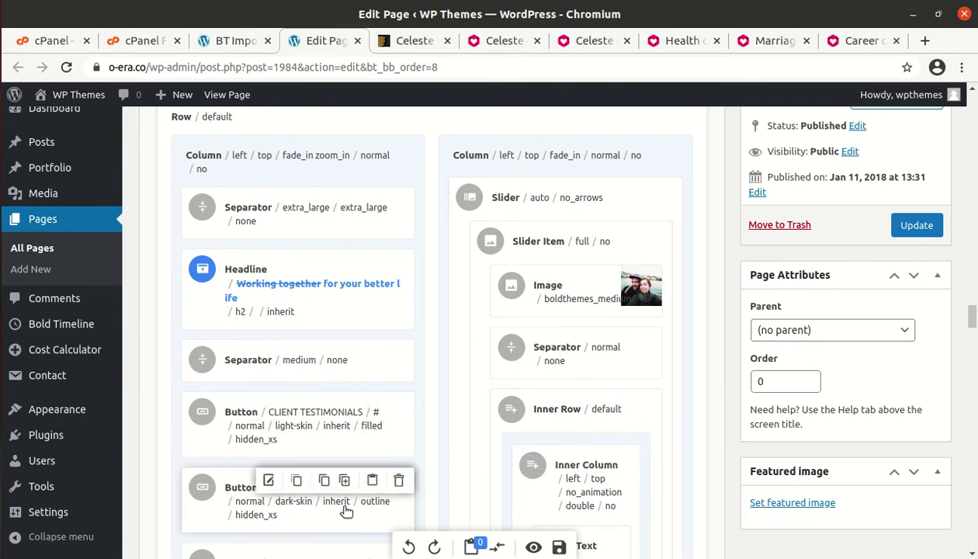
mouse_move(308, 431)
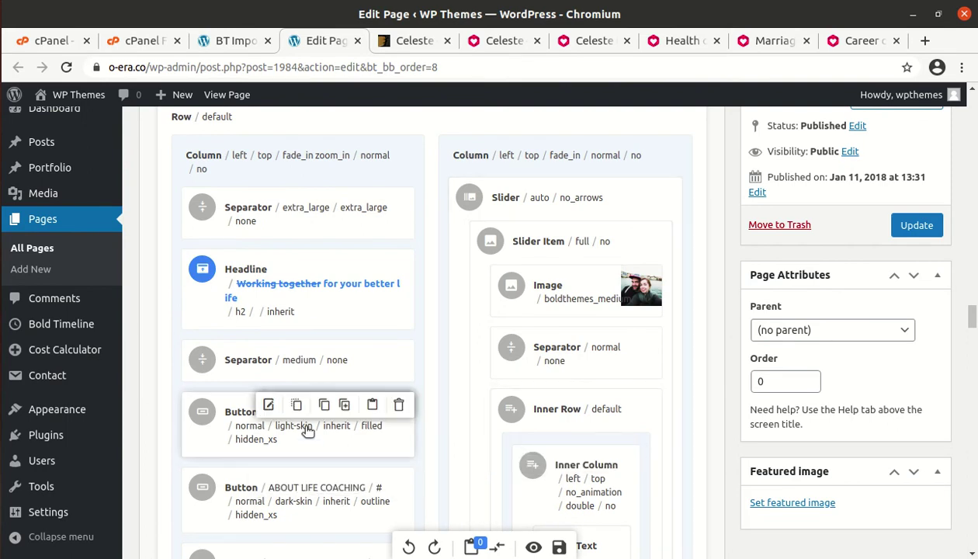
left_click(270, 405)
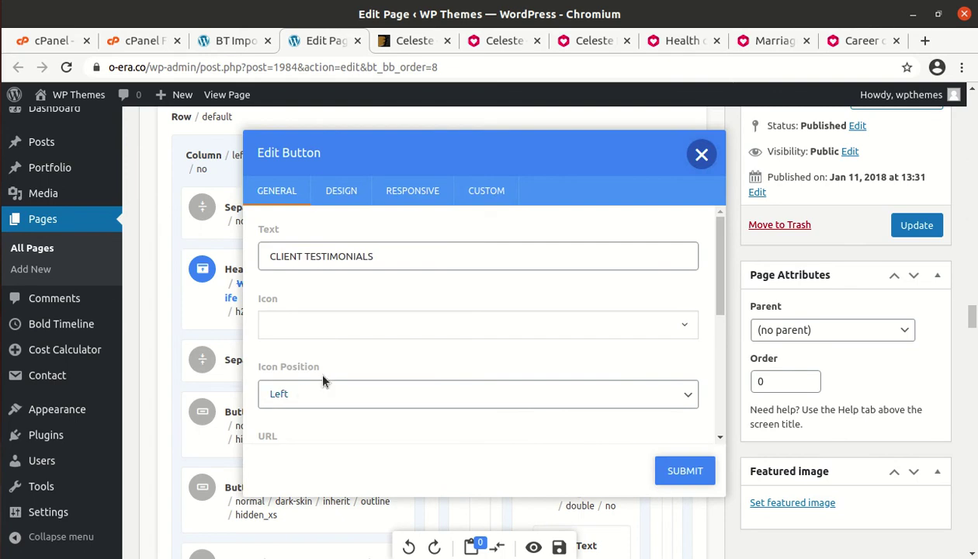
scroll(354, 354, "down", 5)
scroll(354, 354, "down", 2)
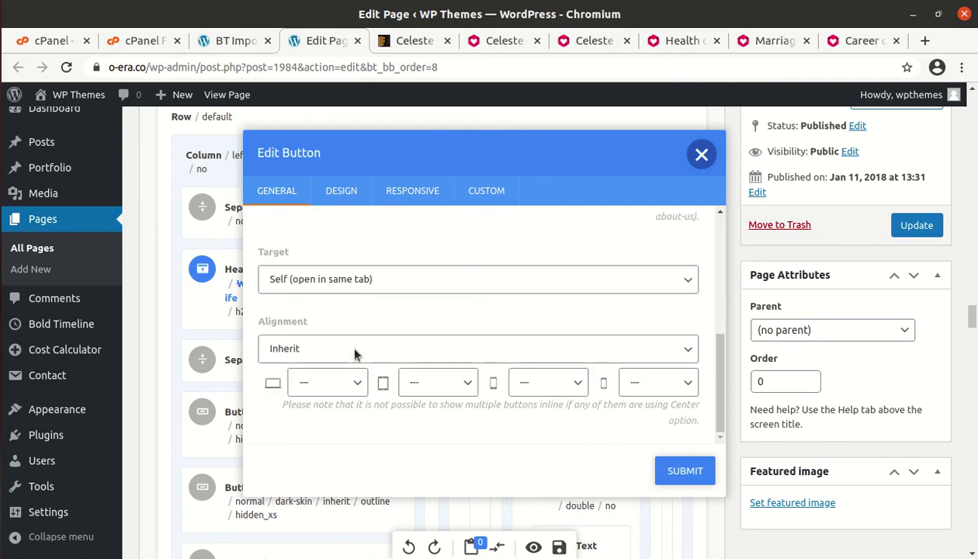
left_click(330, 200)
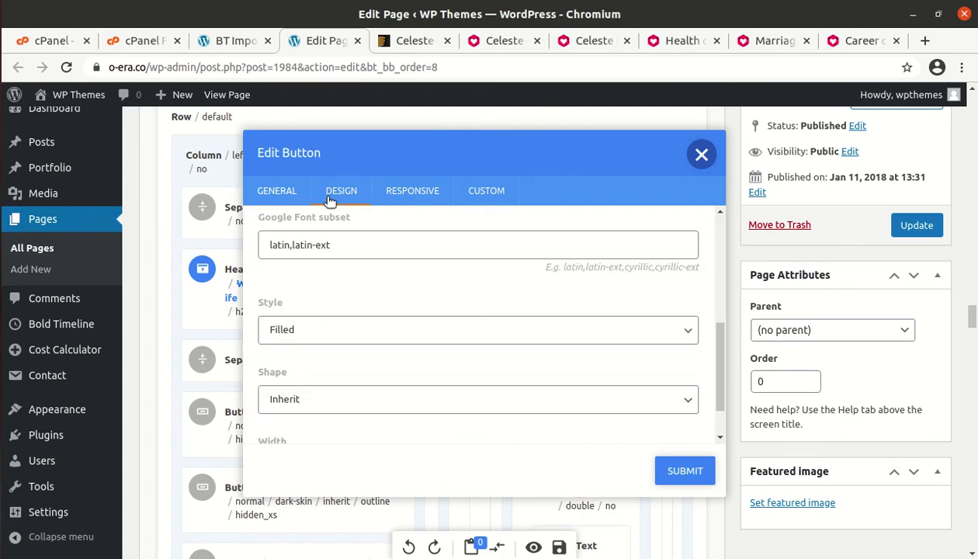
left_click(421, 196)
left_click(486, 194)
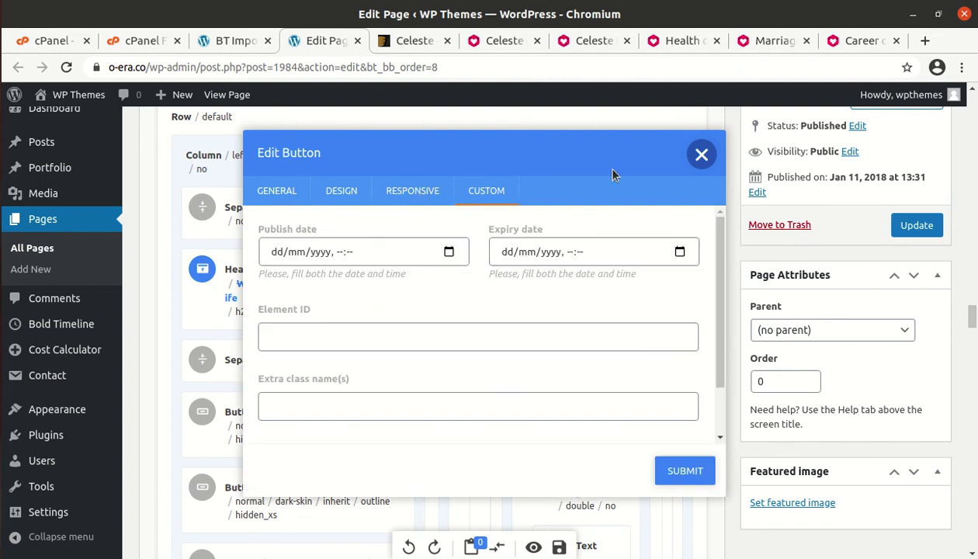
left_click(701, 155)
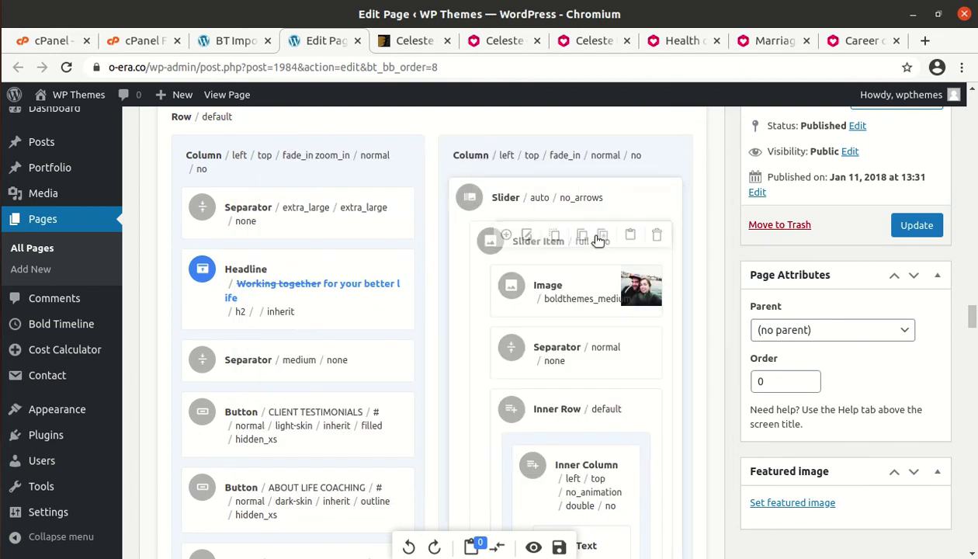
Leave the page editor for the live o-era.co site and close the BoldThemes Import page
scroll(597, 240, "down", 10)
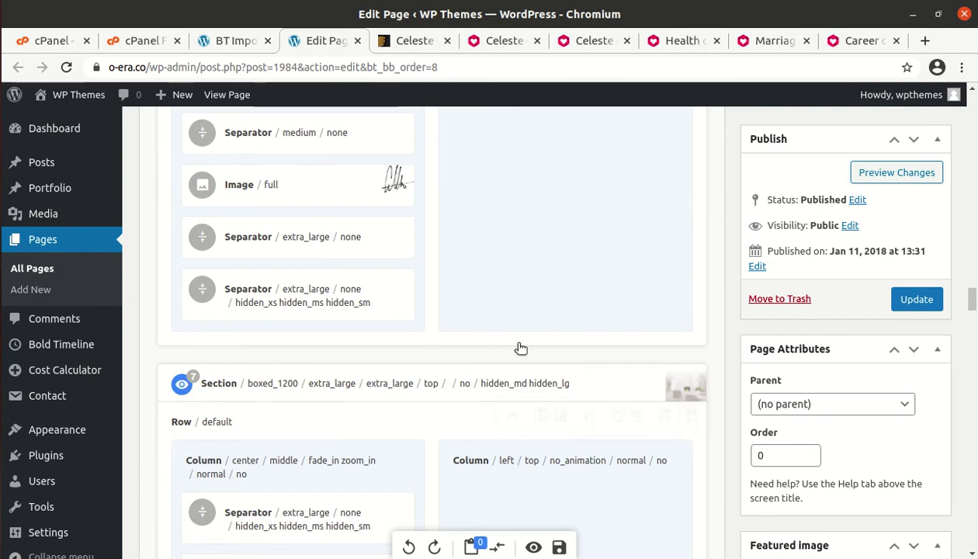
mouse_move(87, 88)
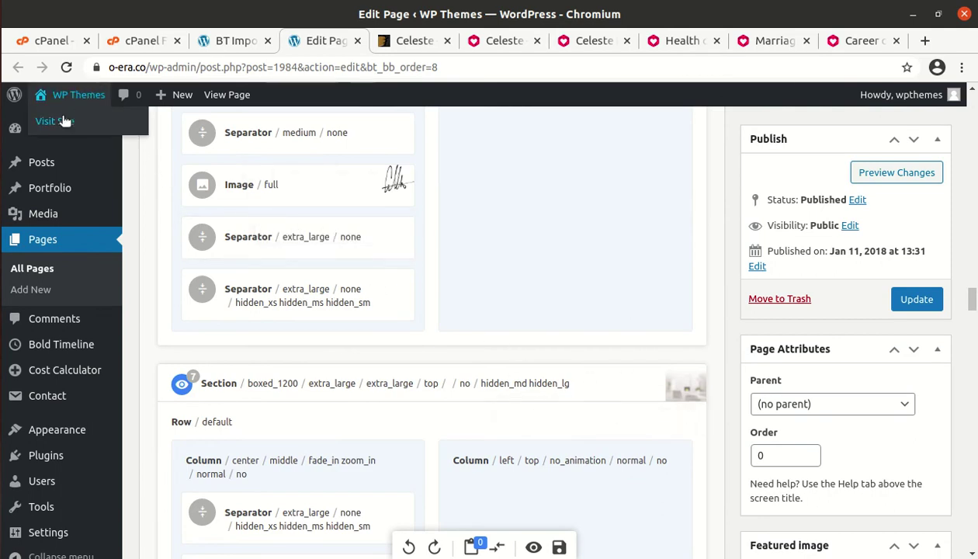
left_click(66, 120)
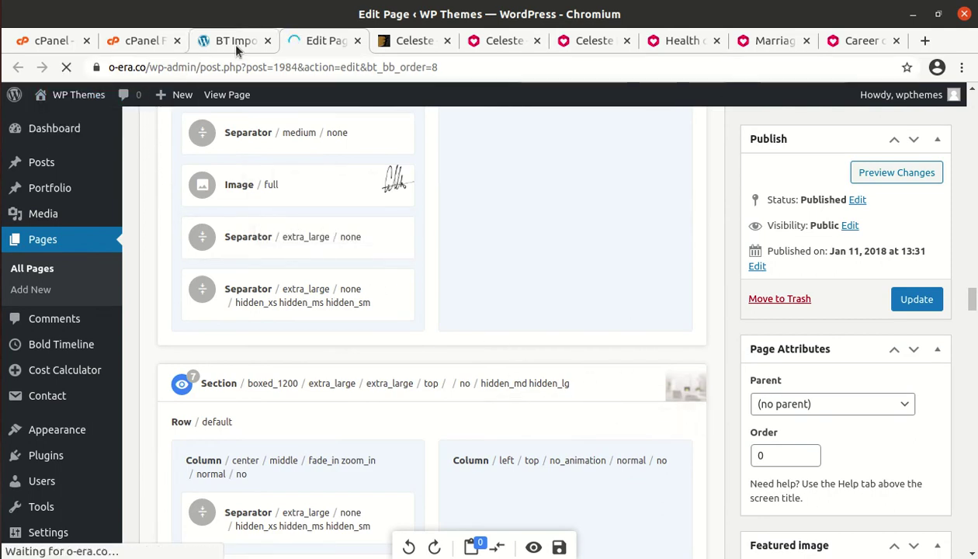
left_click(236, 46)
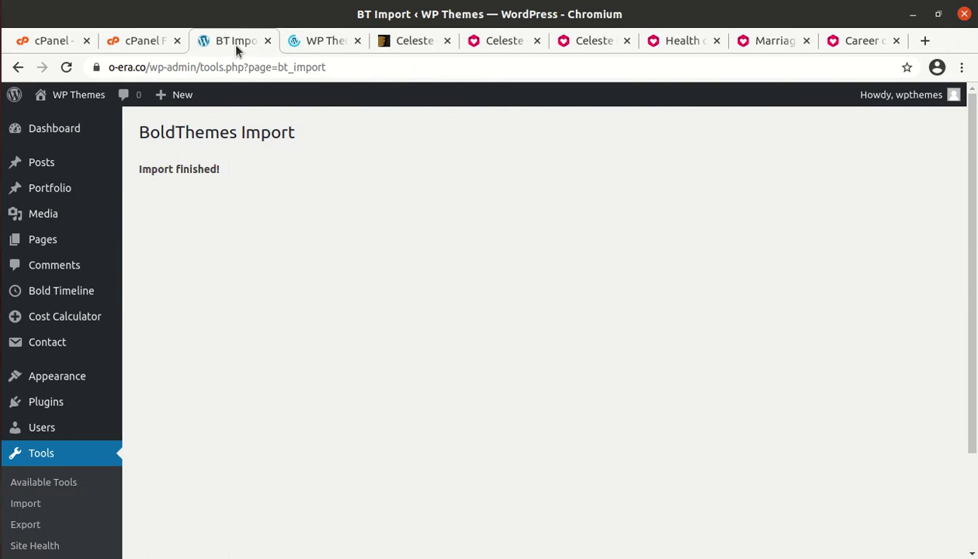
left_click(267, 40)
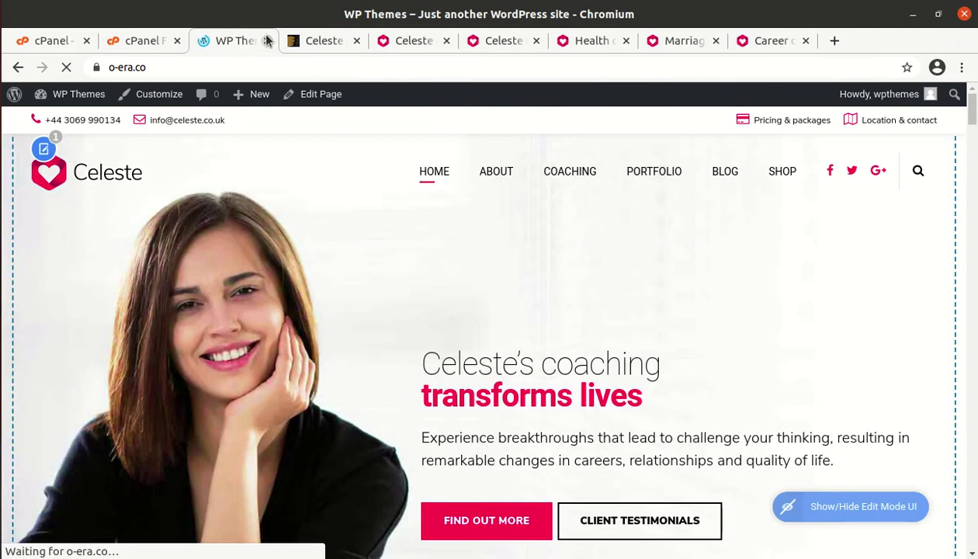
Look through the sections of the live home page, from the hero area down to the coaching principles block
scroll(288, 174, "down", 5)
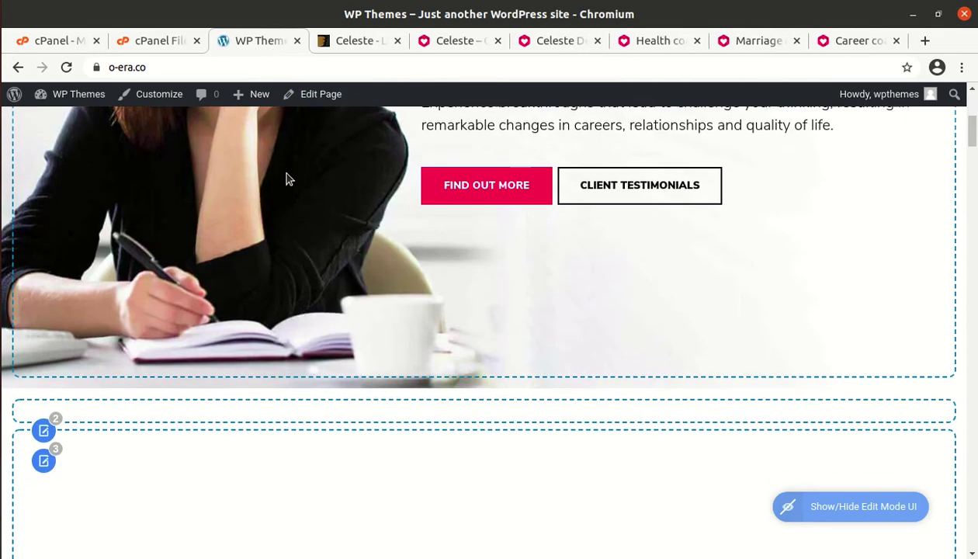
scroll(287, 178, "down", 10)
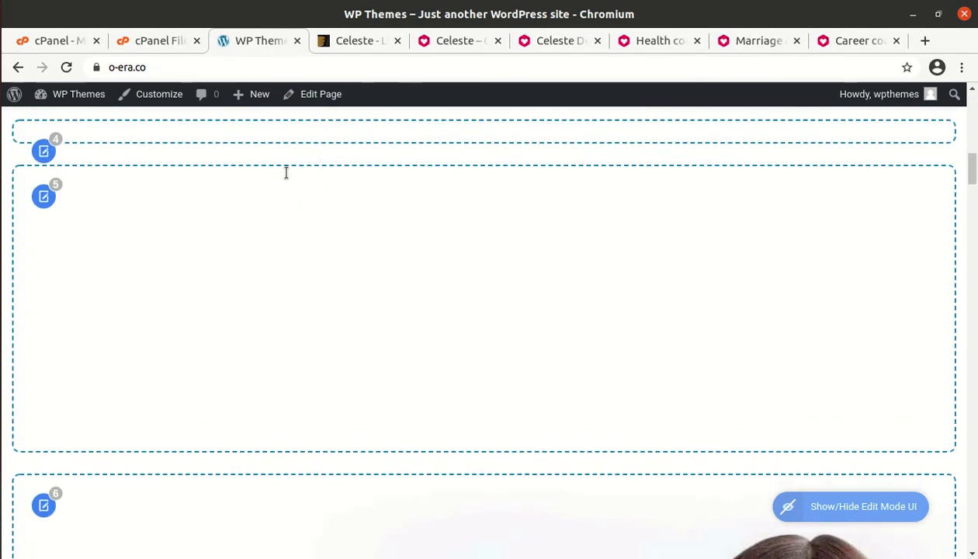
scroll(286, 178, "down", 6)
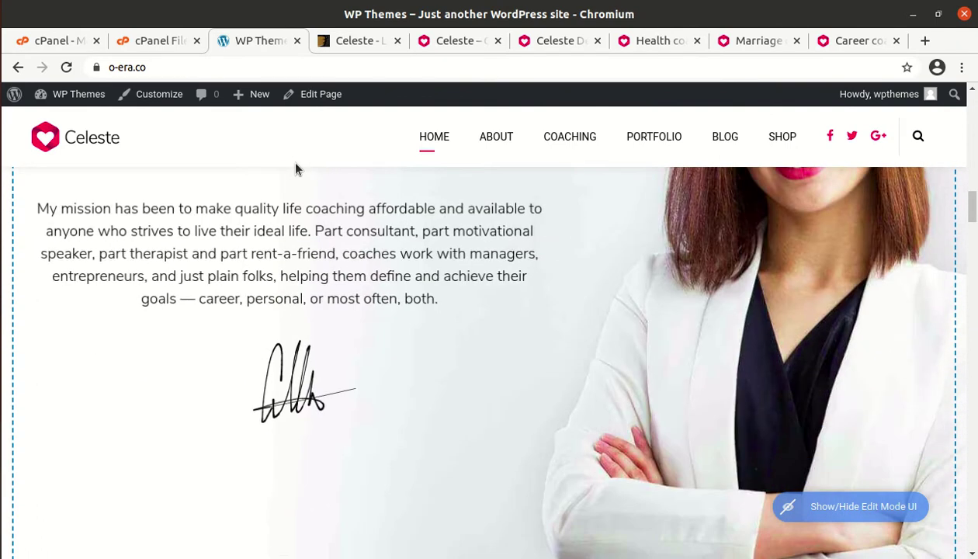
scroll(295, 168, "down", 7)
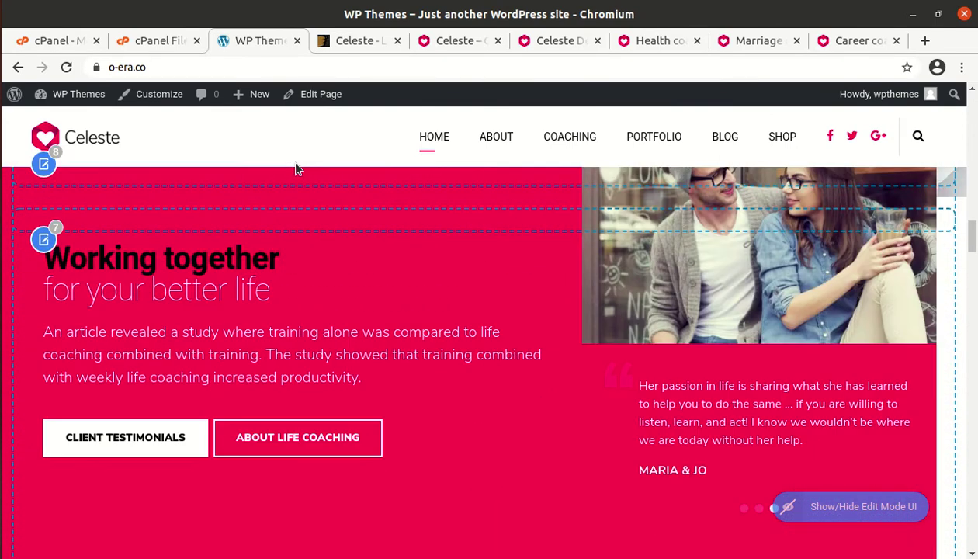
scroll(302, 162, "down", 8)
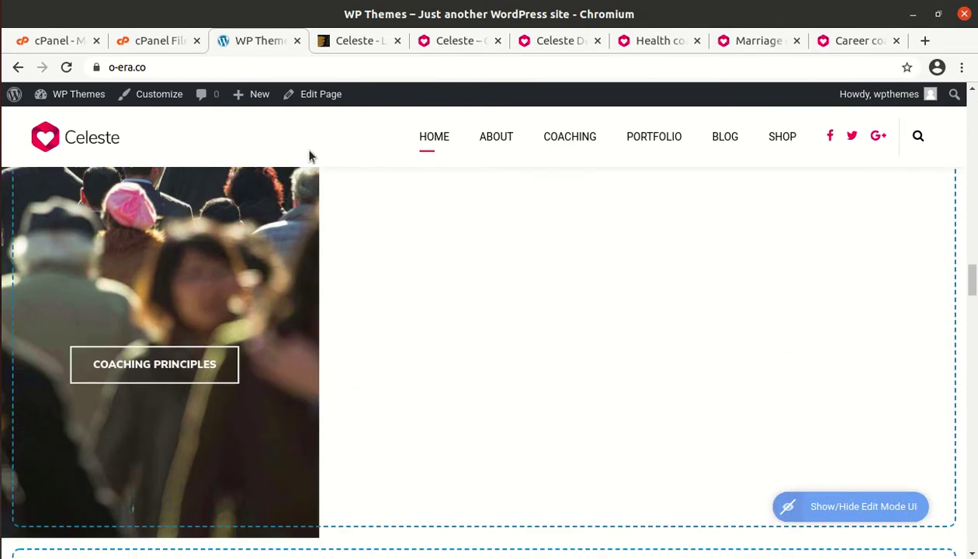
Open the site's About us page and review its content sections
mouse_move(498, 149)
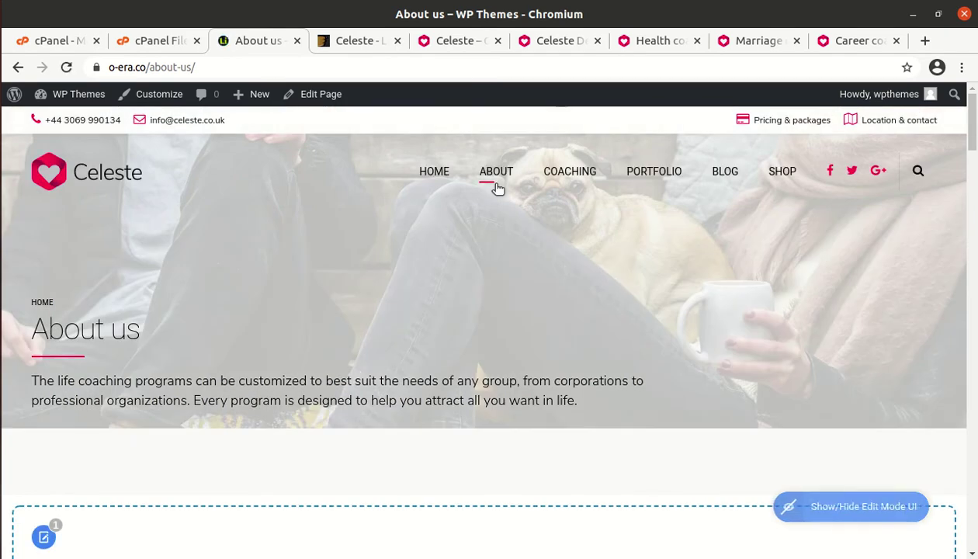
mouse_move(497, 187)
scroll(465, 285, "down", 5)
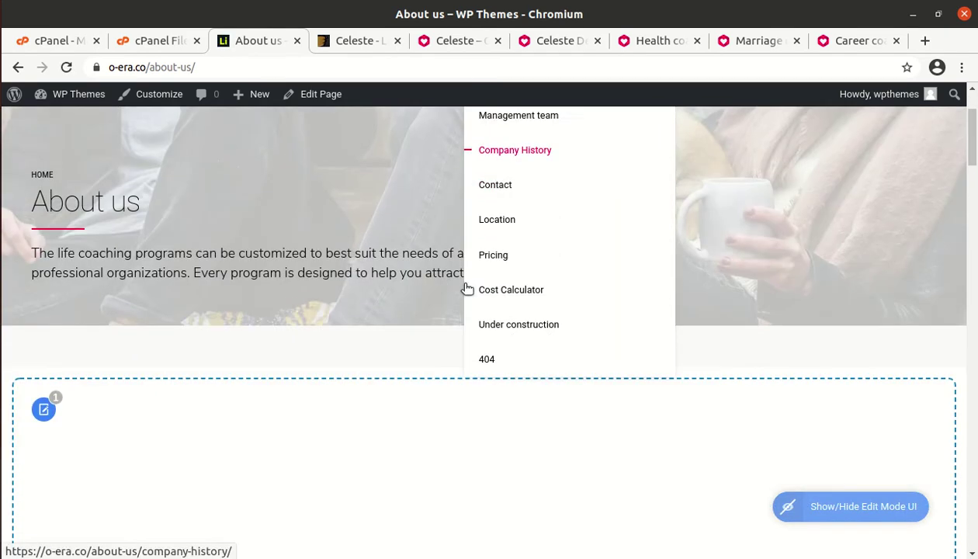
scroll(466, 289, "down", 2)
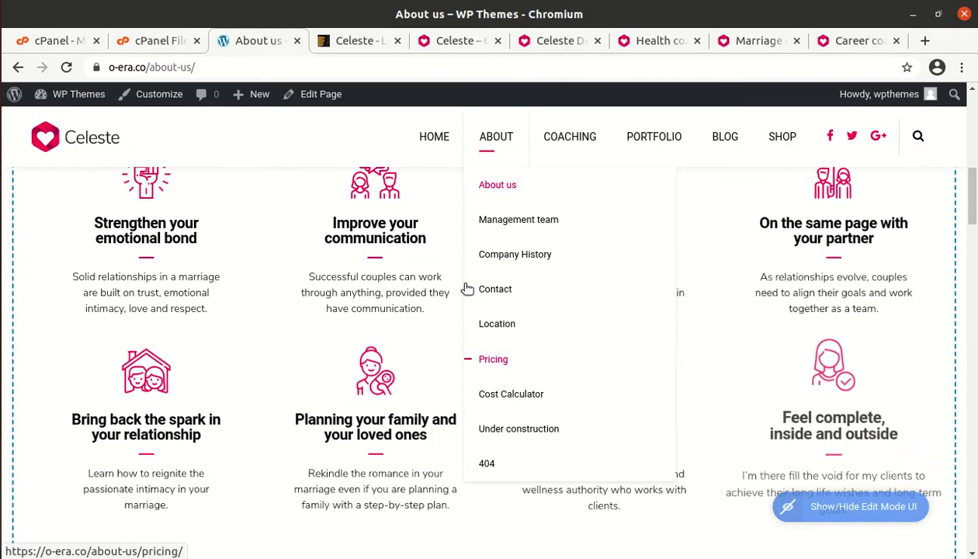
scroll(467, 289, "down", 3)
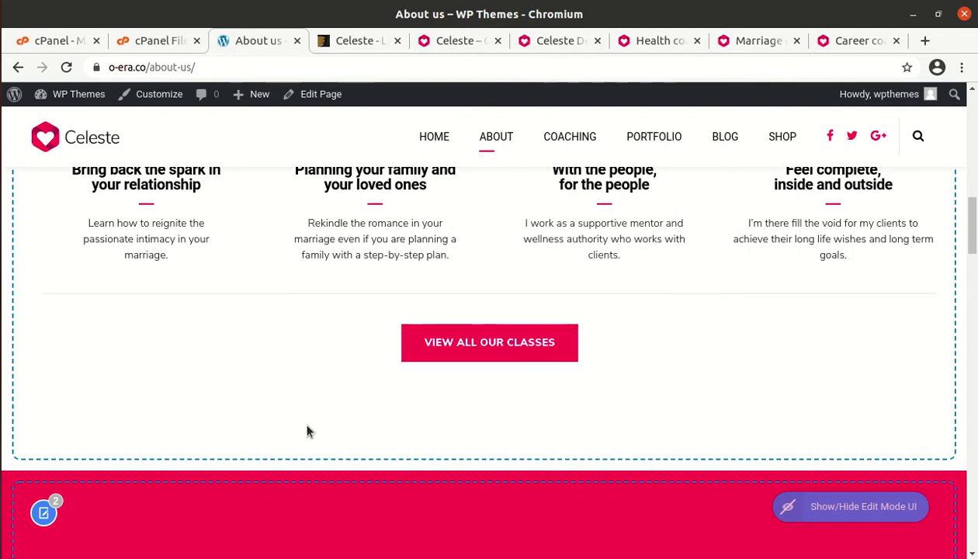
scroll(307, 419, "down", 3)
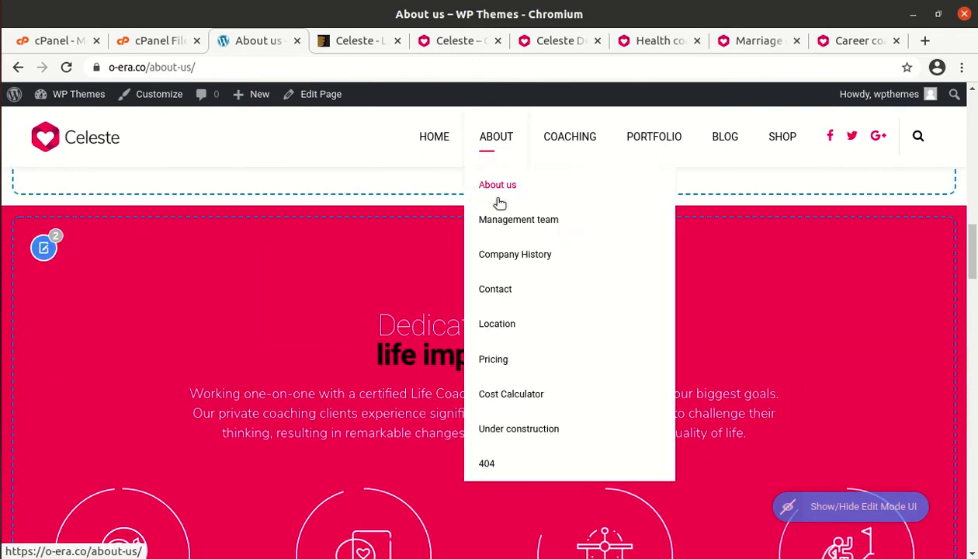
Open the Company History page and view its life coaching numbers and growth timeline sections
left_click(499, 262)
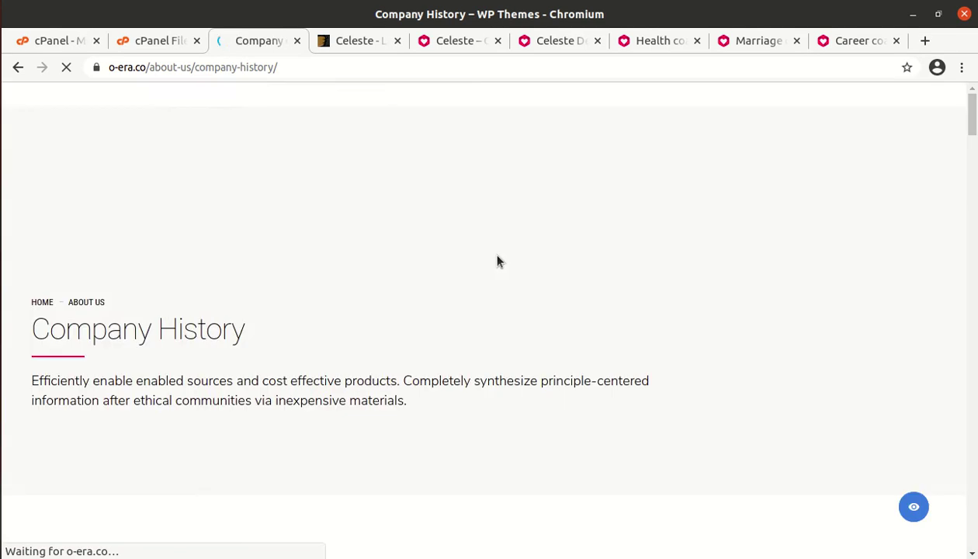
scroll(500, 256, "down", 9)
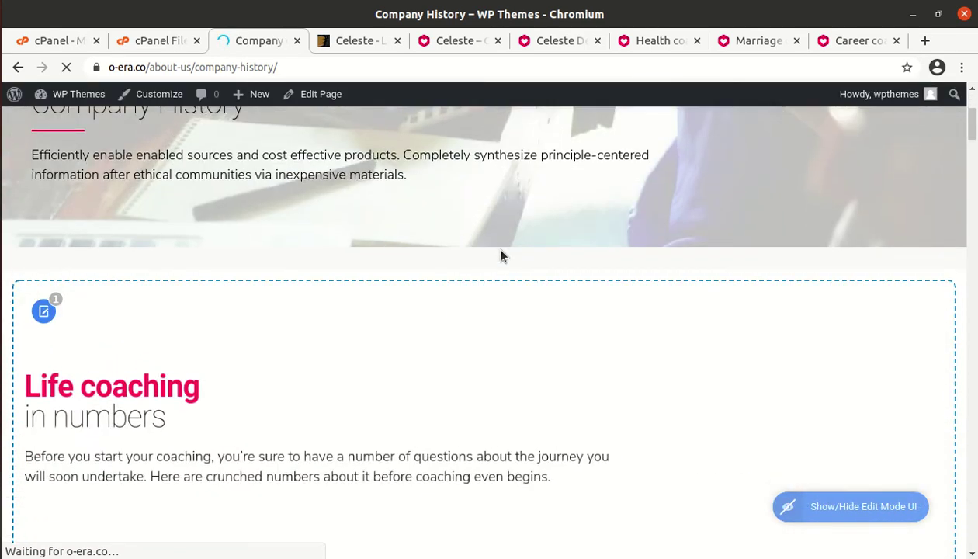
scroll(507, 240, "down", 2)
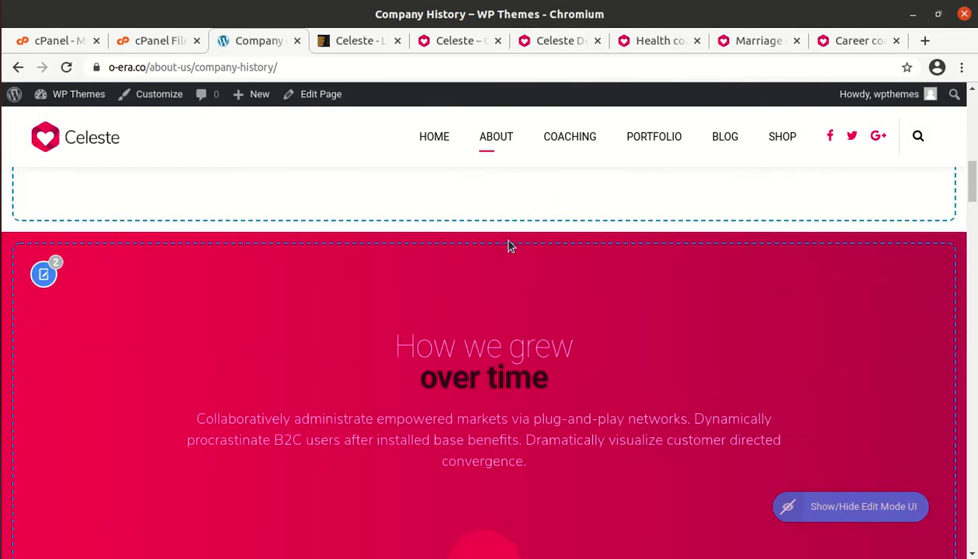
Open the Courses page under Coaching and review the basic, advanced and business course listings
mouse_move(568, 131)
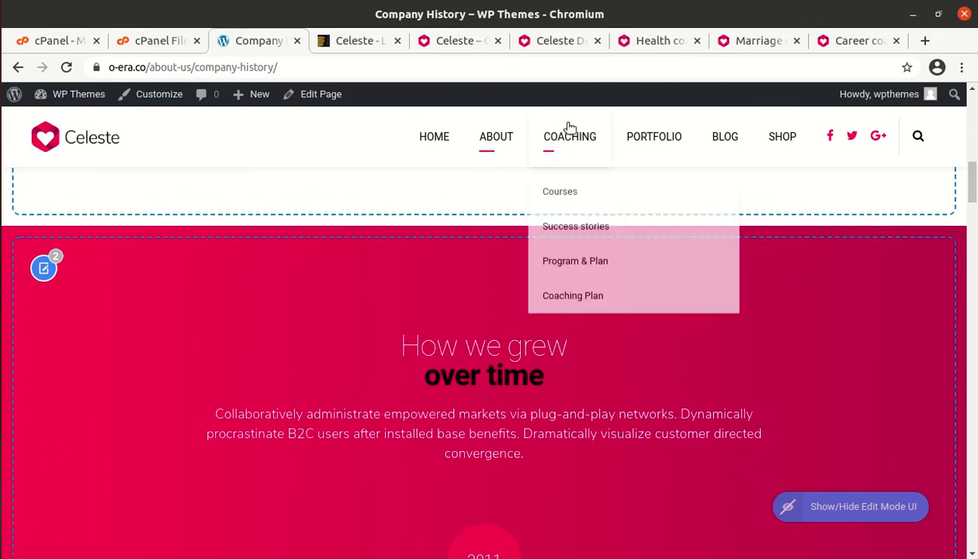
left_click(560, 190)
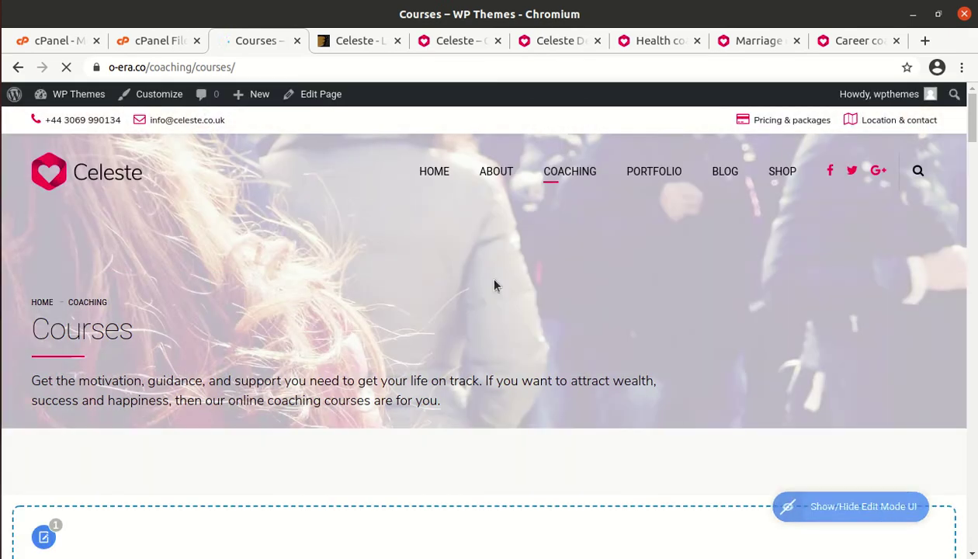
scroll(494, 285, "down", 3)
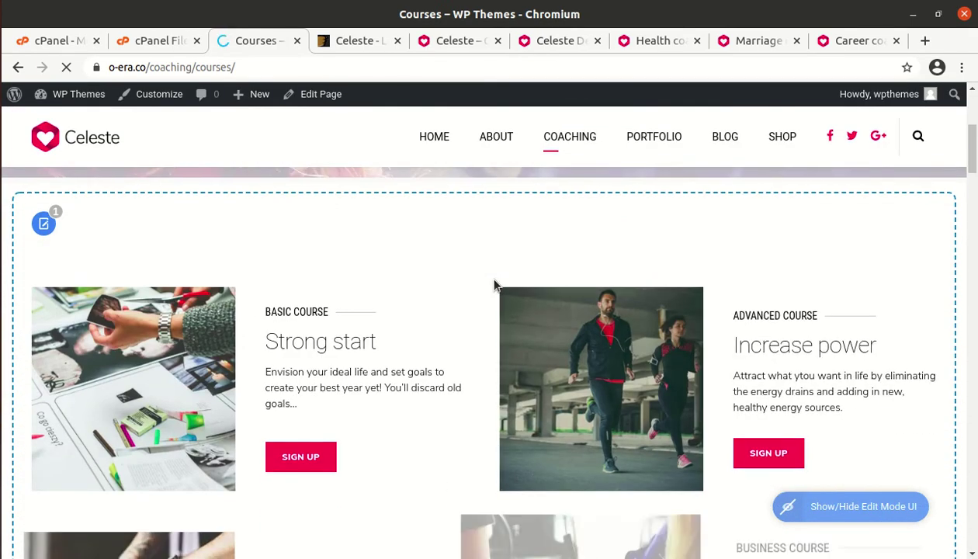
scroll(494, 285, "down", 2)
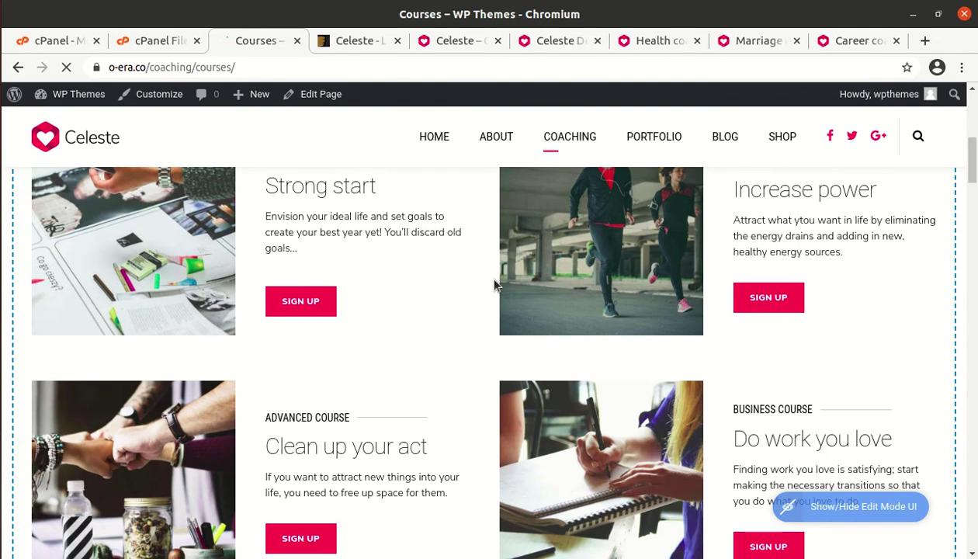
scroll(495, 285, "down", 4)
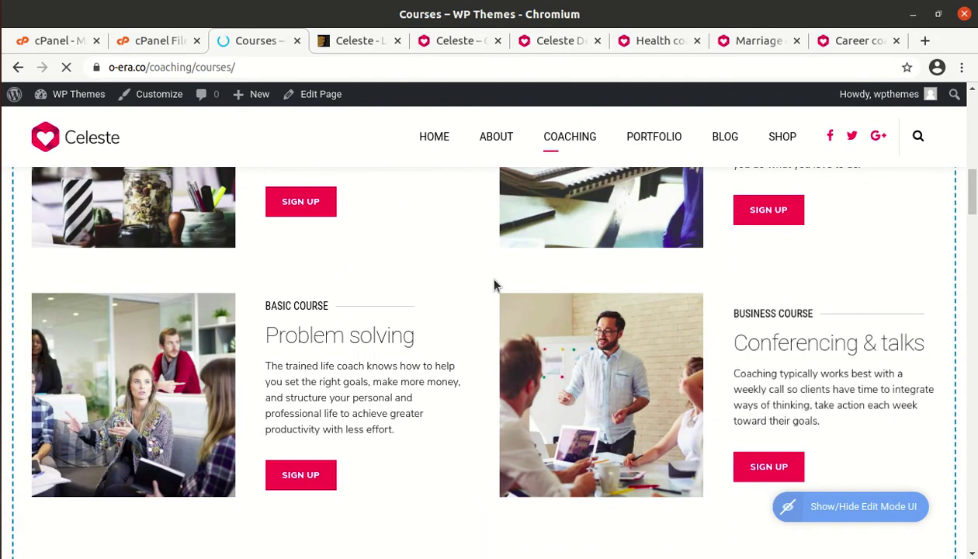
scroll(495, 285, "down", 4)
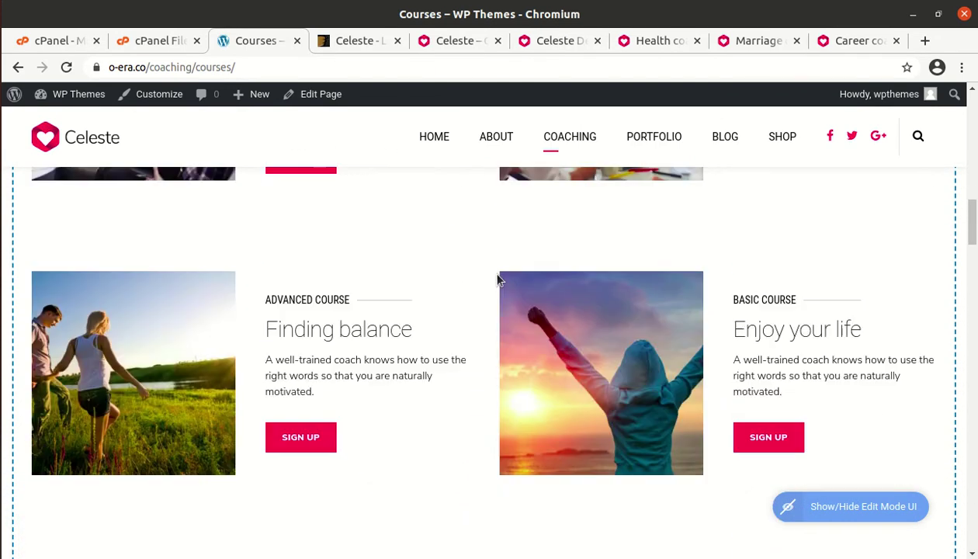
Test the SIGN UP links on the Courses page, including those for Strong start and Do work you love
scroll(497, 280, "up", 6)
scroll(497, 280, "up", 2)
left_click(308, 329)
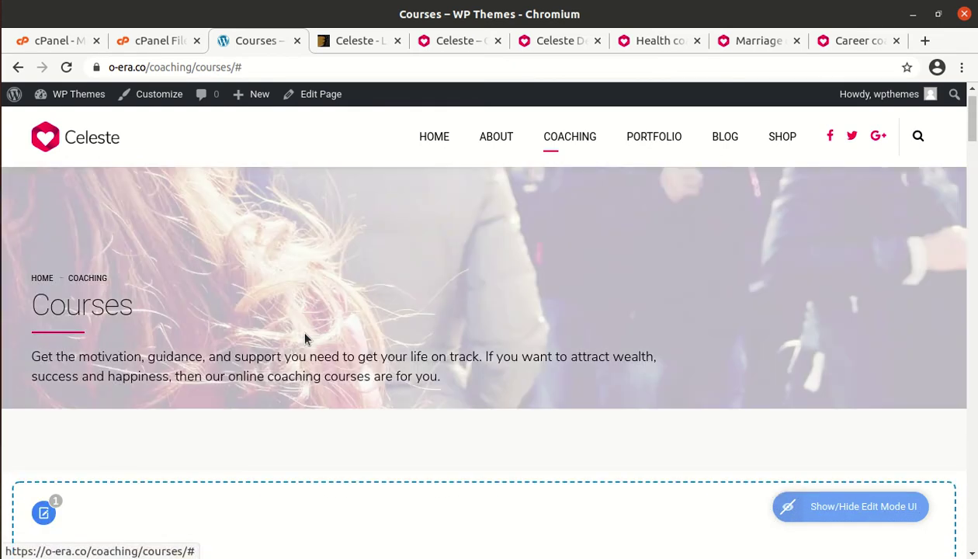
scroll(310, 332, "down", 3)
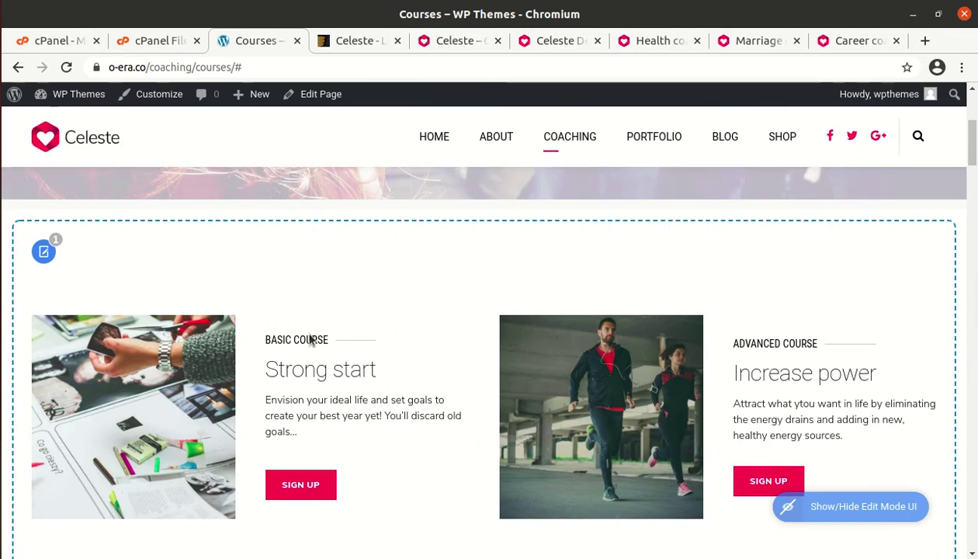
left_click(303, 483)
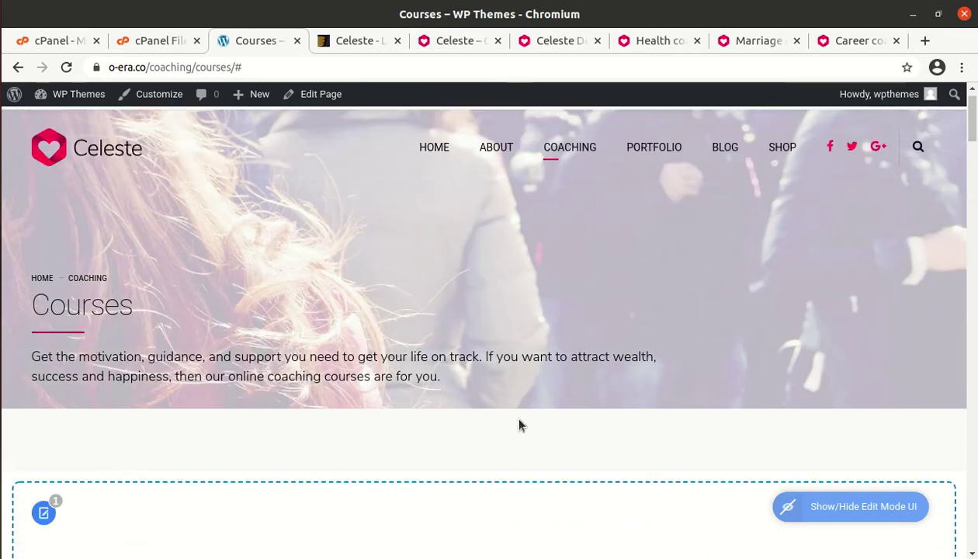
scroll(502, 412, "down", 5)
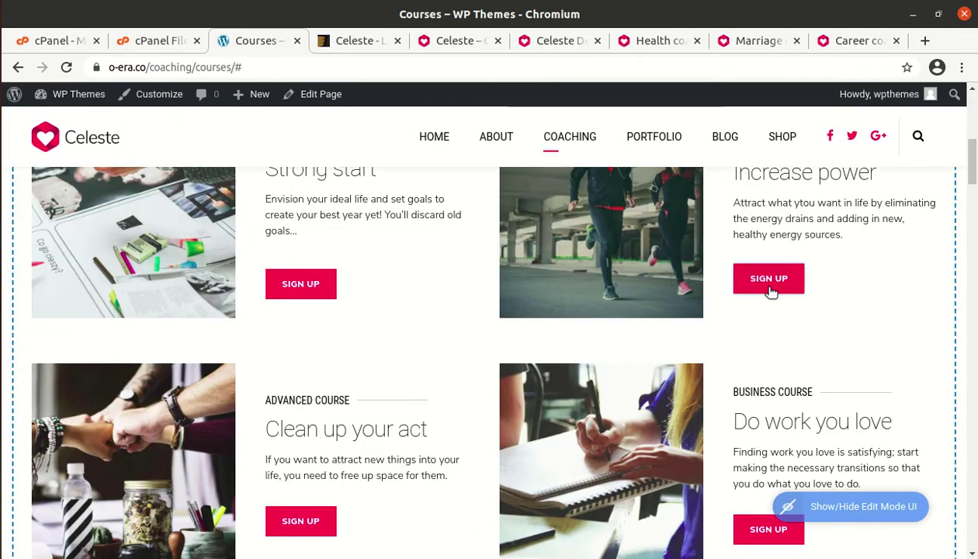
scroll(768, 285, "down", 3)
scroll(776, 275, "down", 2)
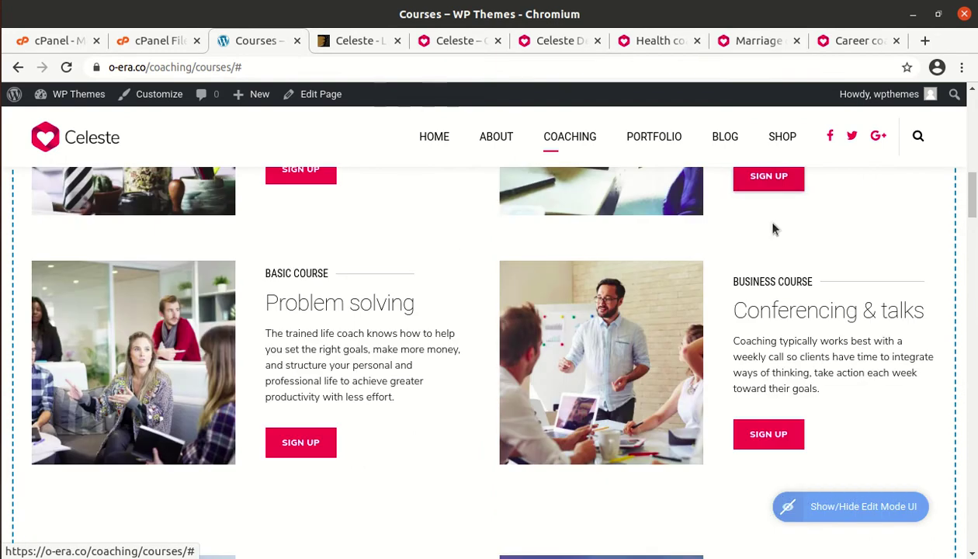
left_click(760, 178)
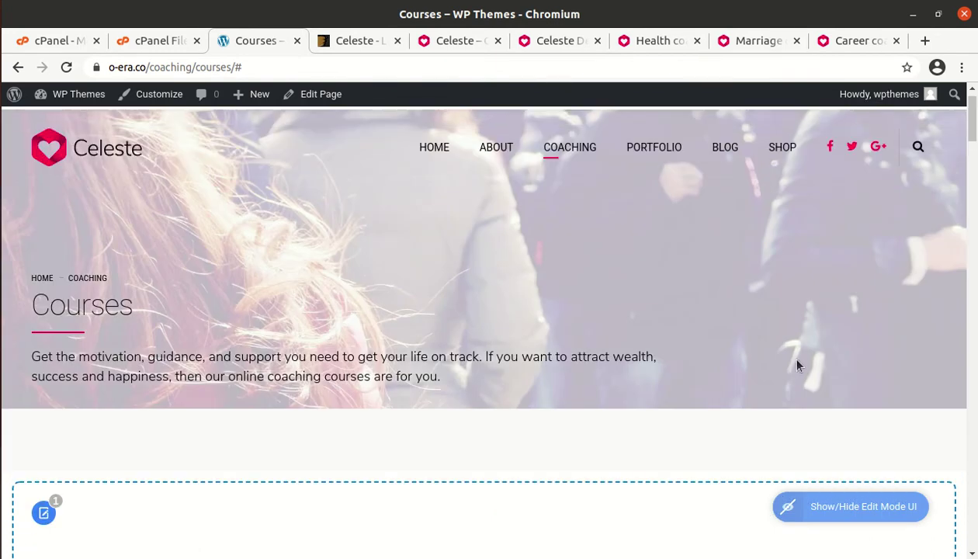
Open the Products entry of the site's Shop section and look over the page it leads to
mouse_move(777, 168)
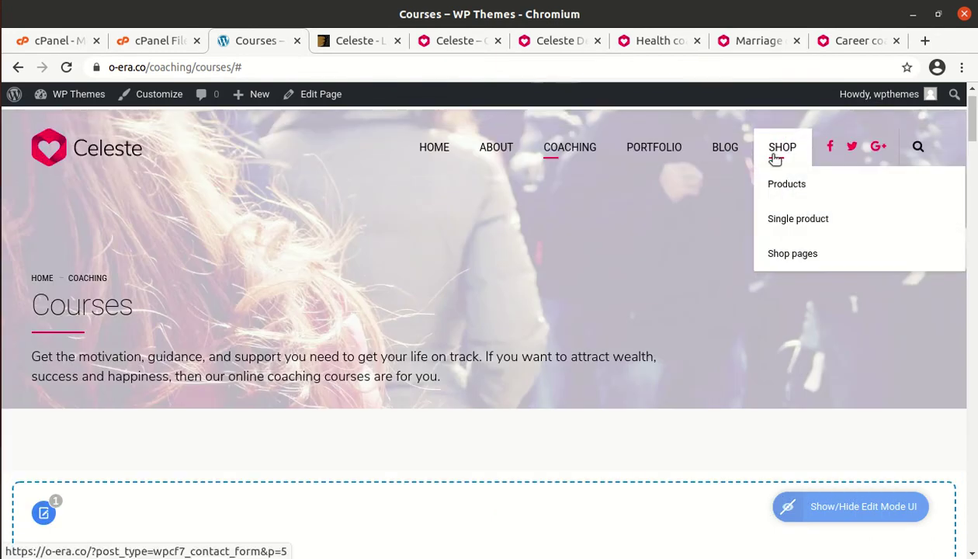
mouse_move(776, 185)
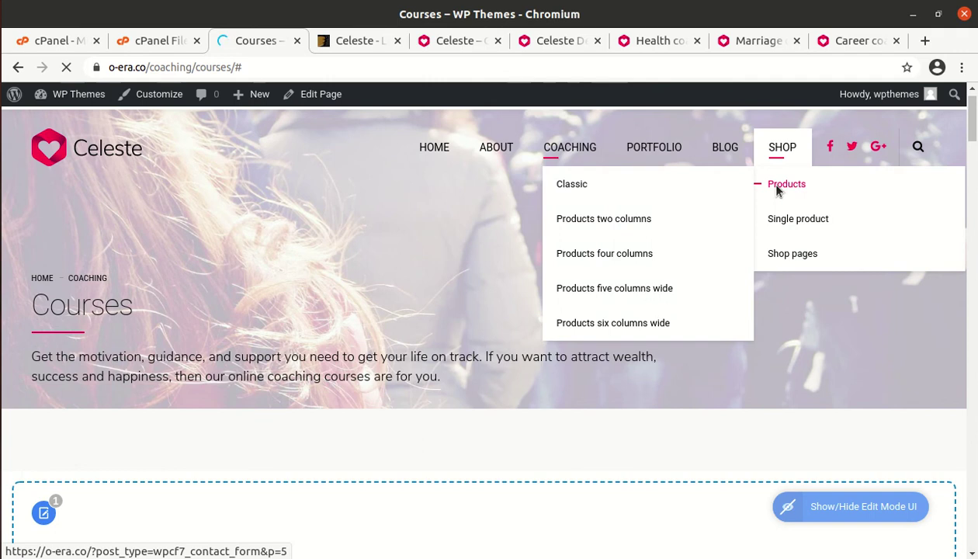
left_click(777, 187)
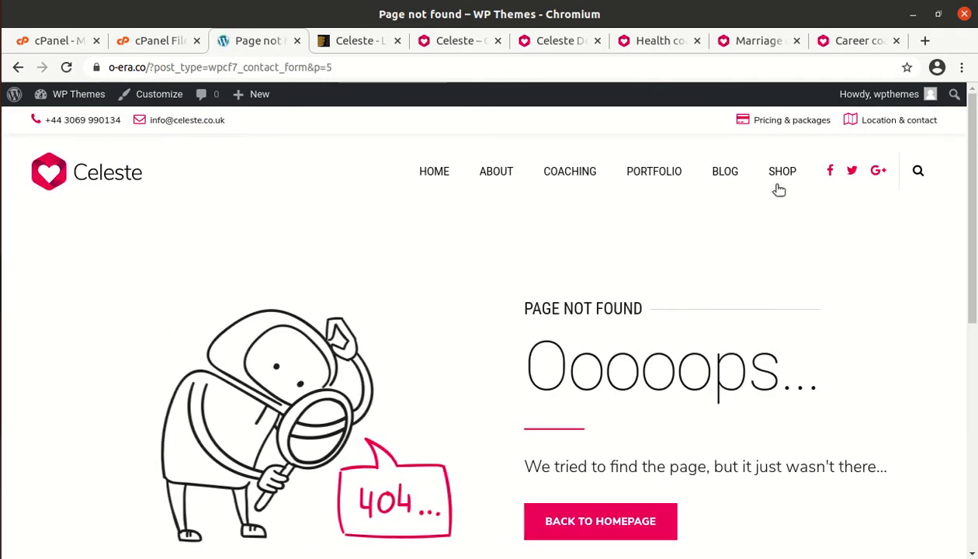
scroll(727, 264, "down", 5)
scroll(712, 284, "up", 3)
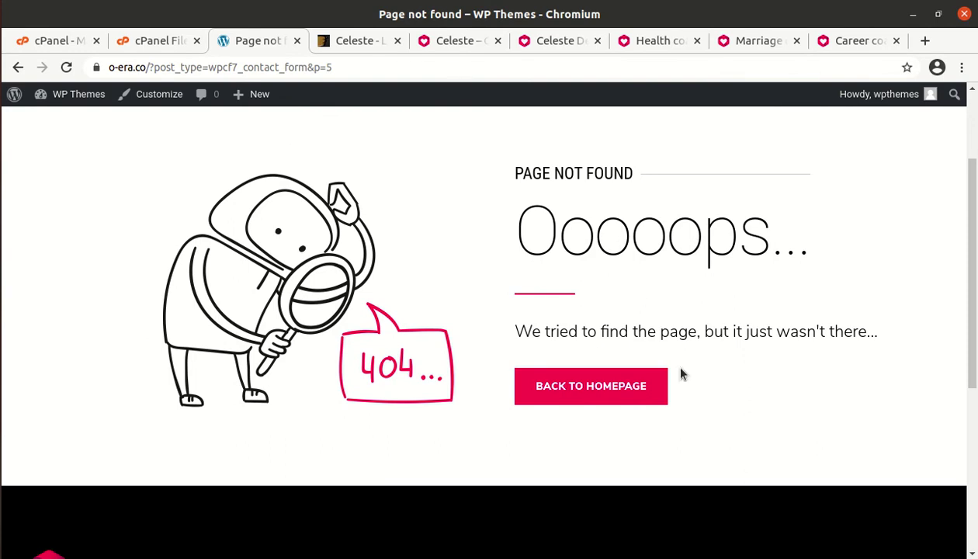
scroll(752, 260, "down", 5)
scroll(752, 257, "up", 8)
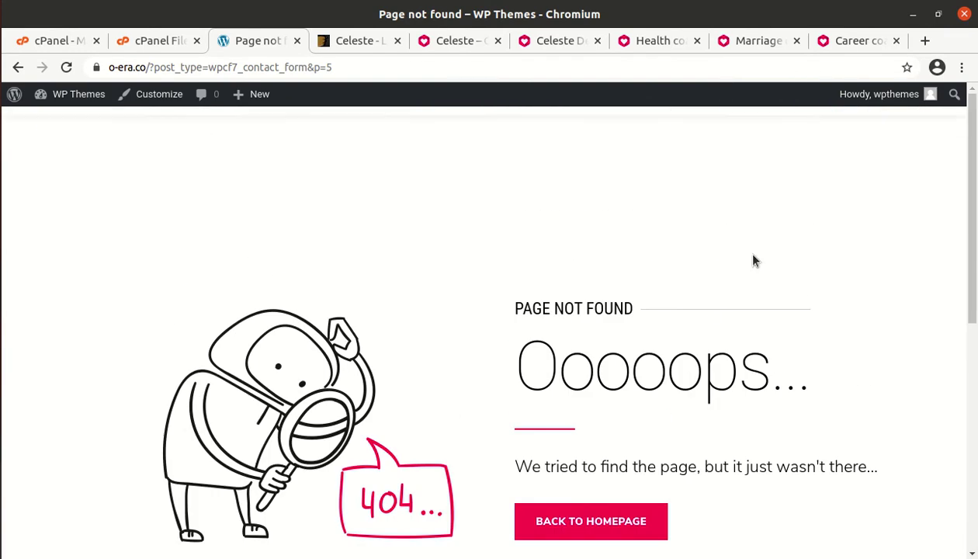
mouse_move(737, 174)
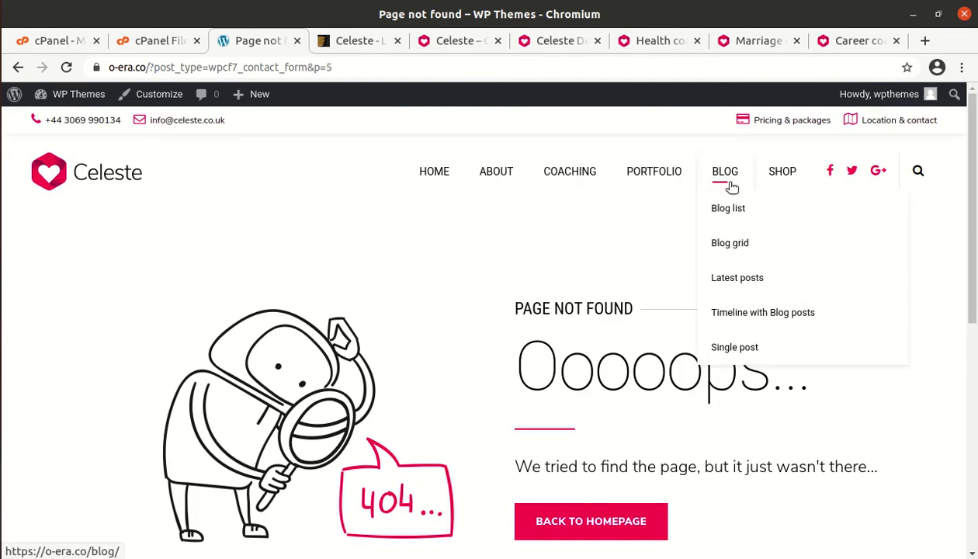
mouse_move(727, 204)
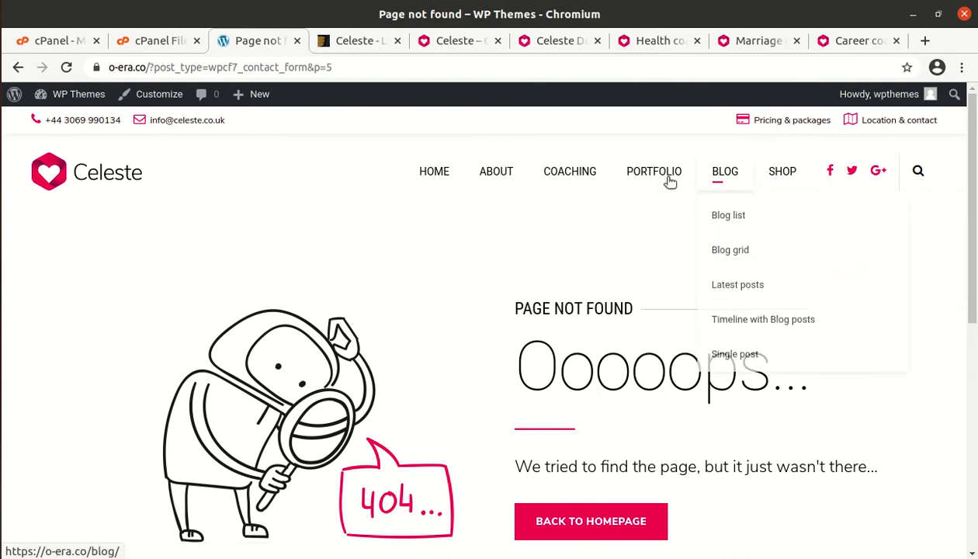
mouse_move(585, 191)
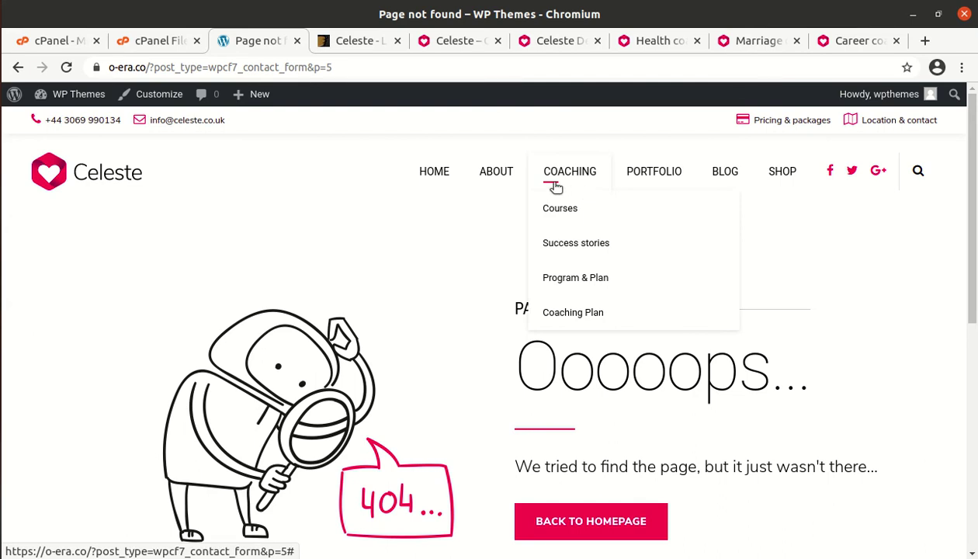
mouse_move(628, 164)
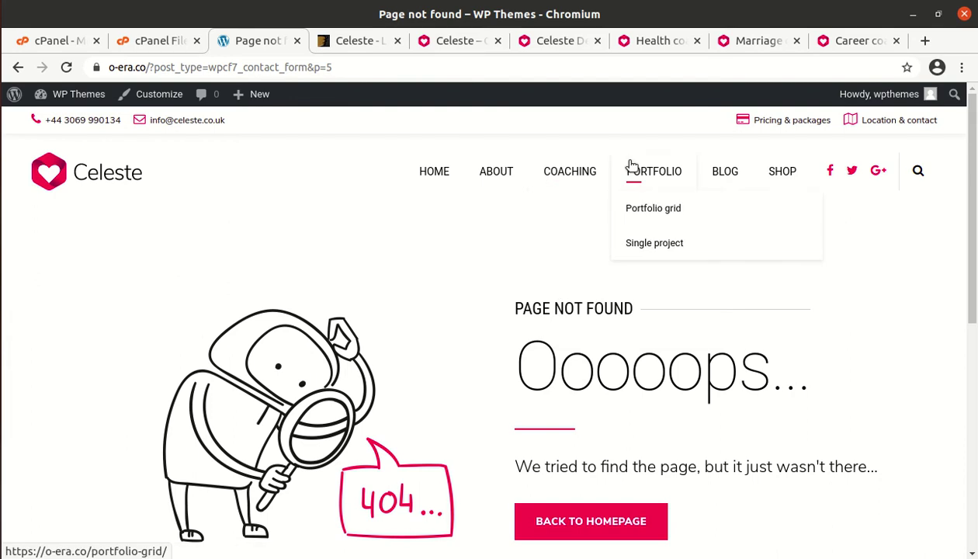
Open the Health coaching page from the site's Home section and look over its weight loss and nutrition banner
mouse_move(544, 183)
mouse_move(440, 177)
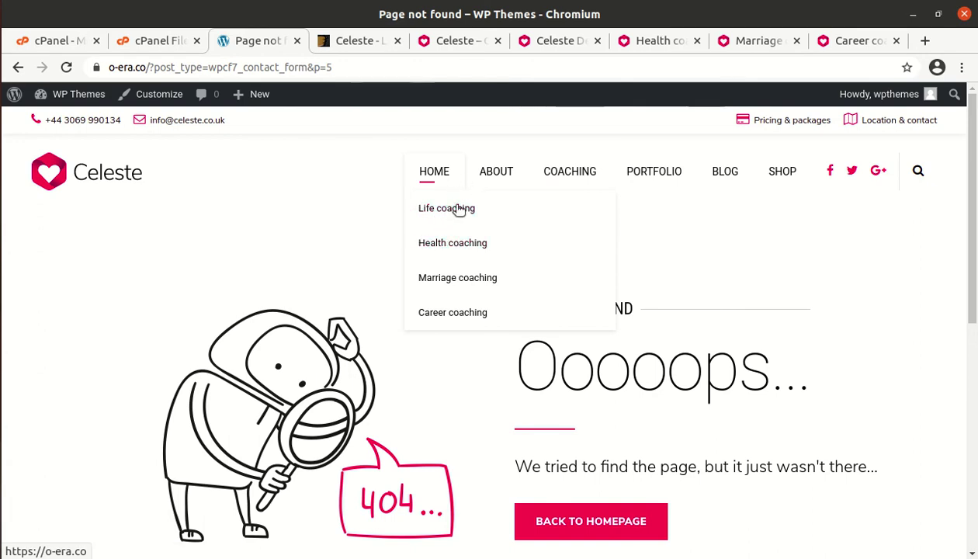
left_click(448, 244)
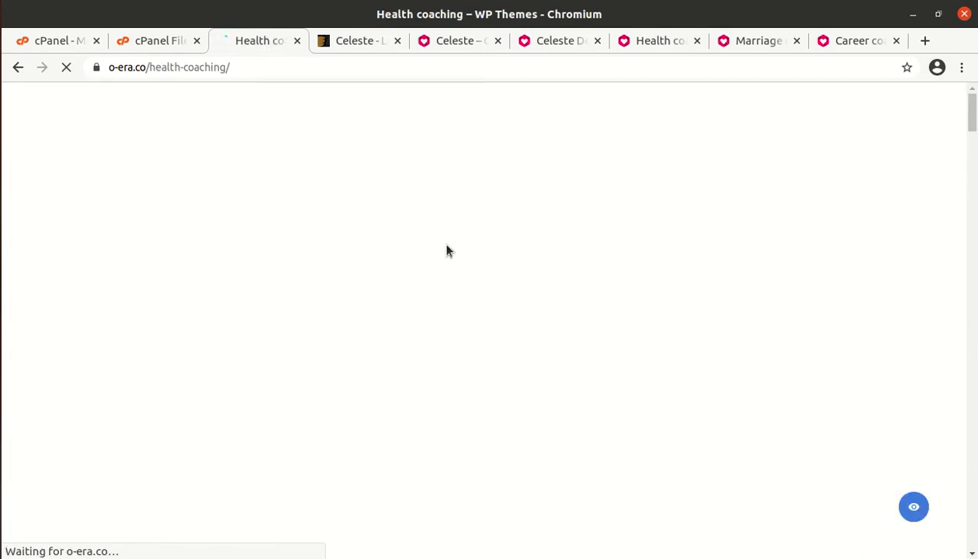
scroll(448, 247, "down", 4)
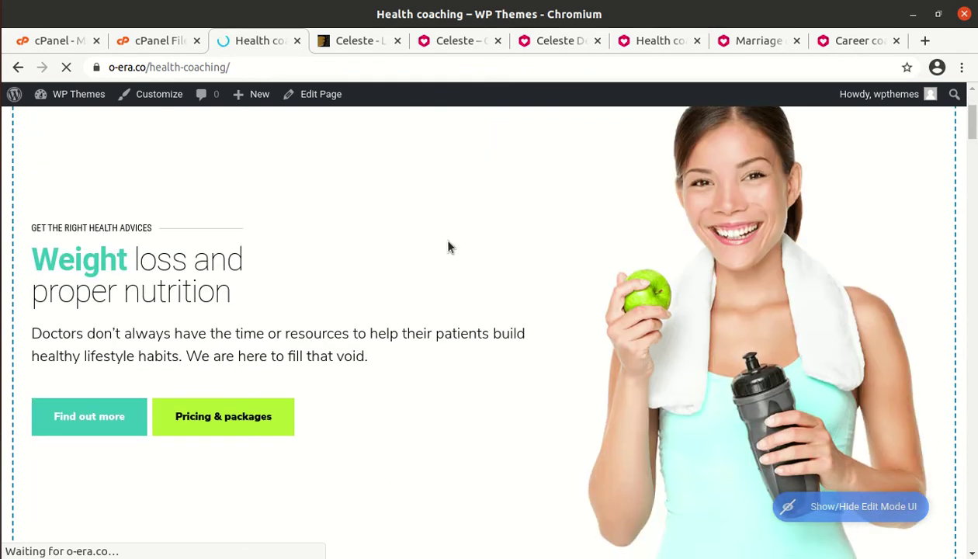
scroll(447, 247, "down", 5)
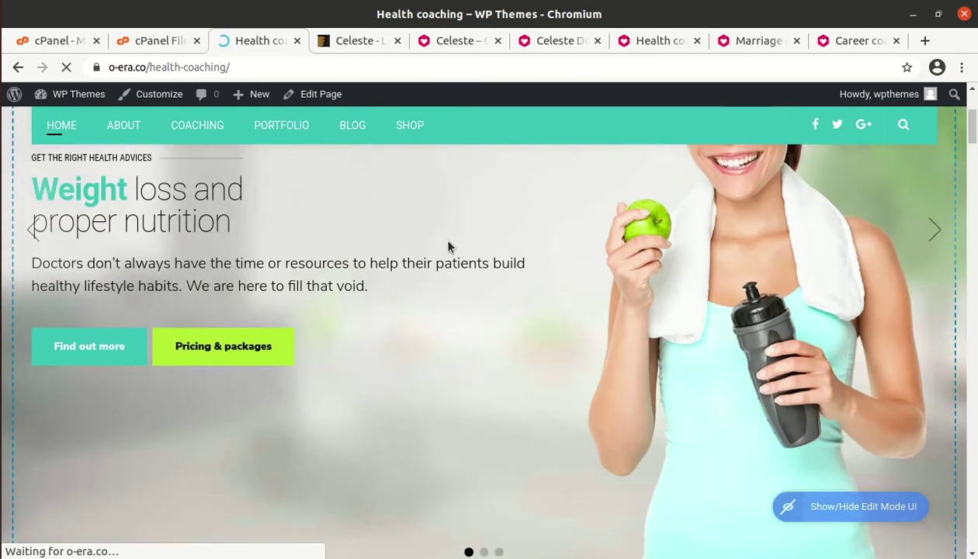
Open the Marriage coaching page from the Home section and review its banner and the Happy family and Powerful mindset content
mouse_move(65, 131)
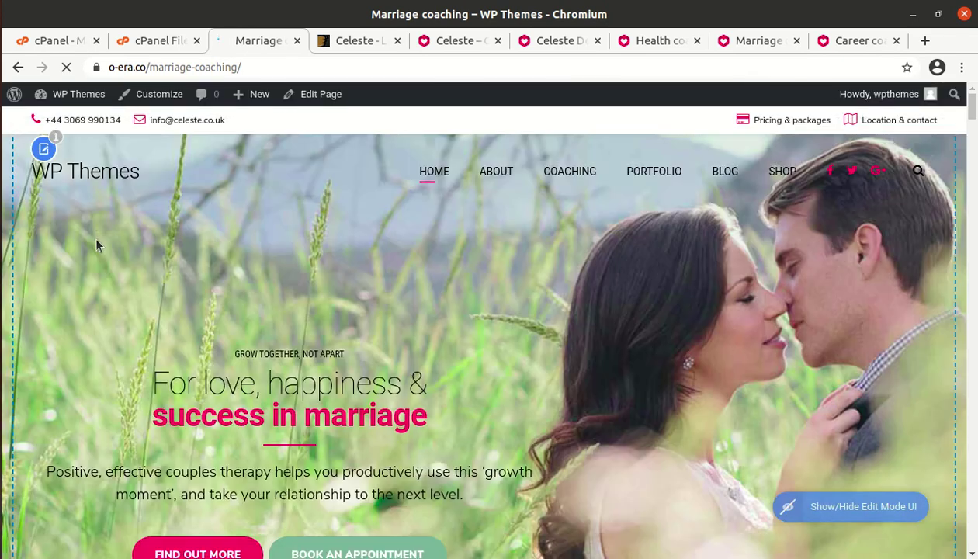
scroll(246, 260, "down", 4)
scroll(248, 261, "down", 6)
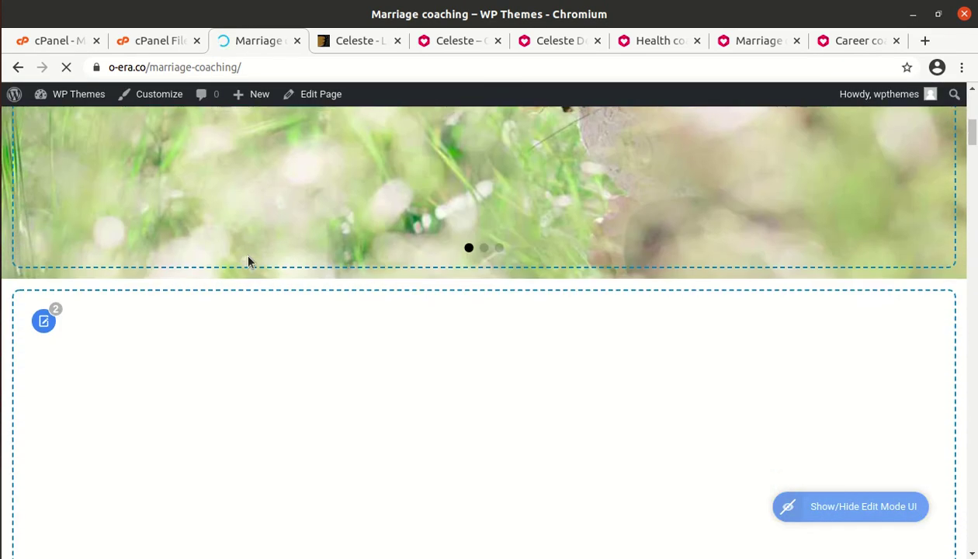
scroll(248, 261, "down", 5)
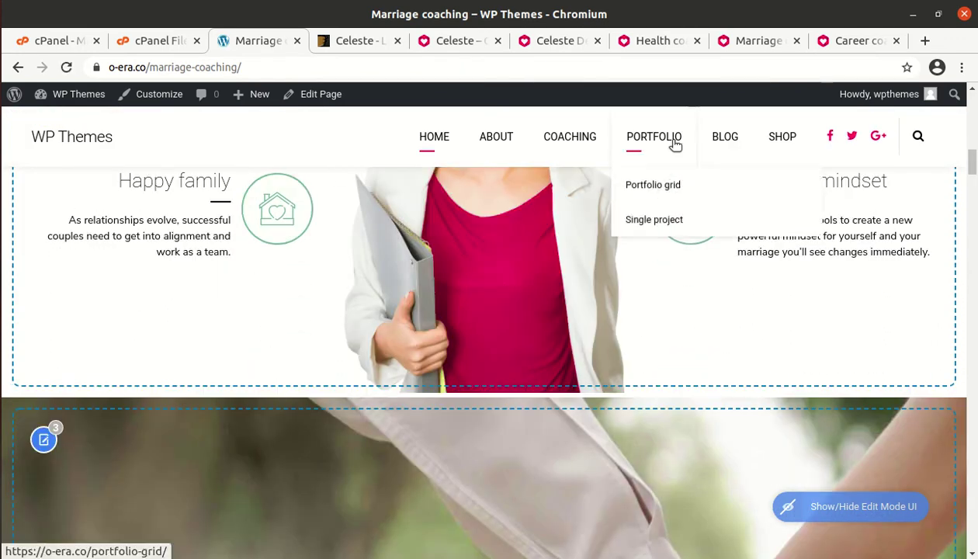
Open the Coaching Plan page under Coaching and review the steps of the Celeste Counselling Process timeline
mouse_move(583, 140)
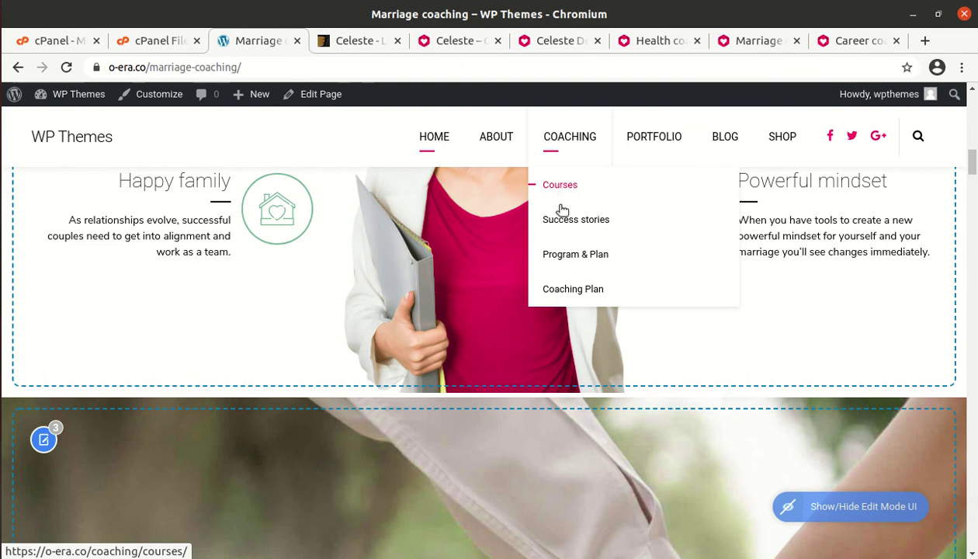
left_click(563, 295)
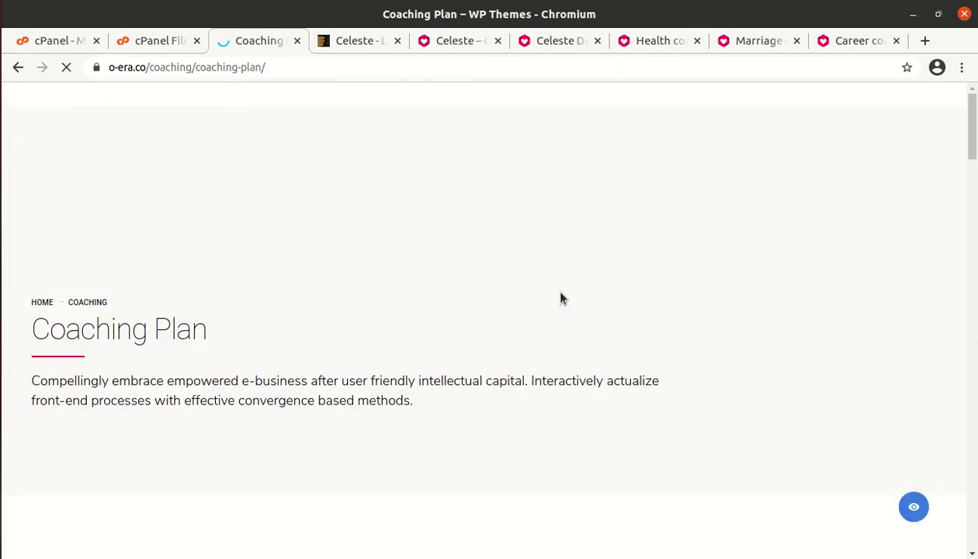
scroll(563, 298, "down", 3)
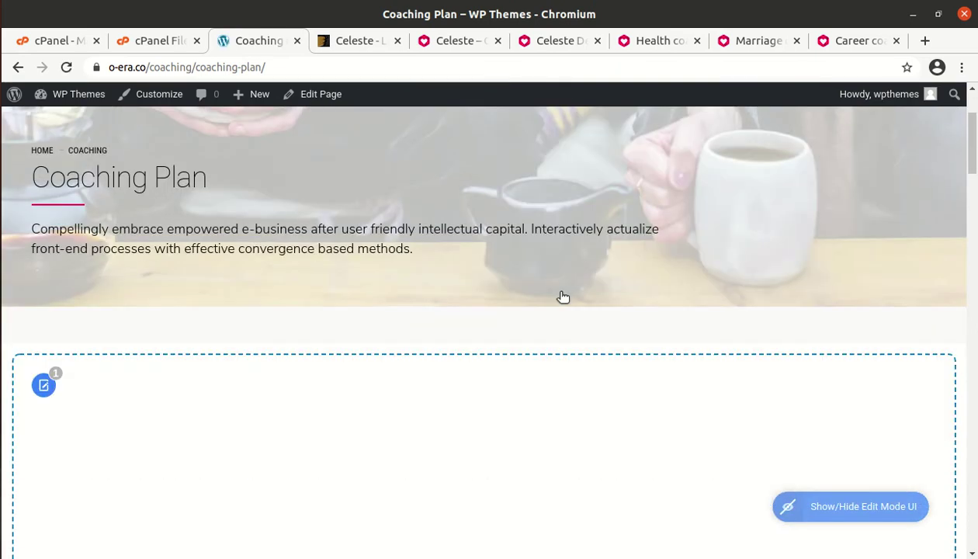
scroll(564, 298, "down", 3)
scroll(564, 298, "down", 4)
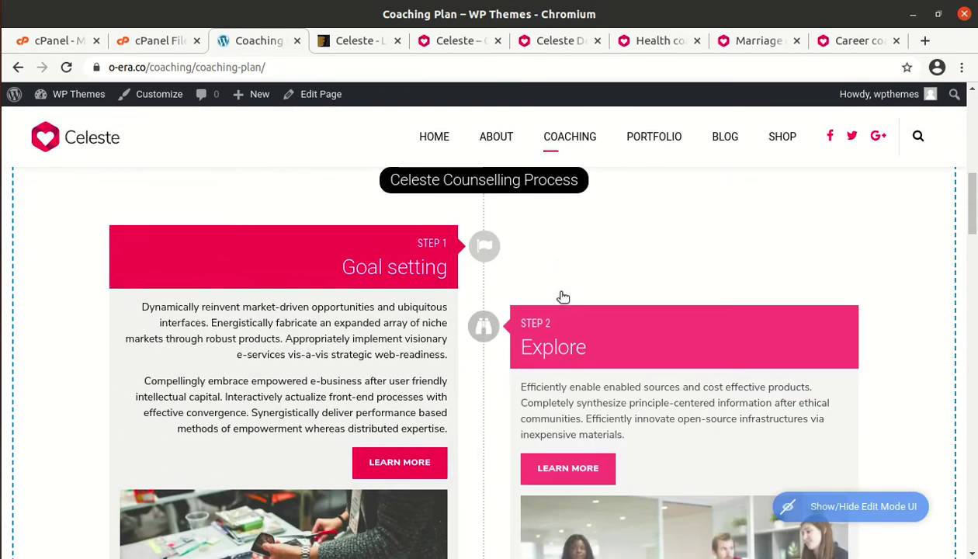
scroll(564, 297, "down", 8)
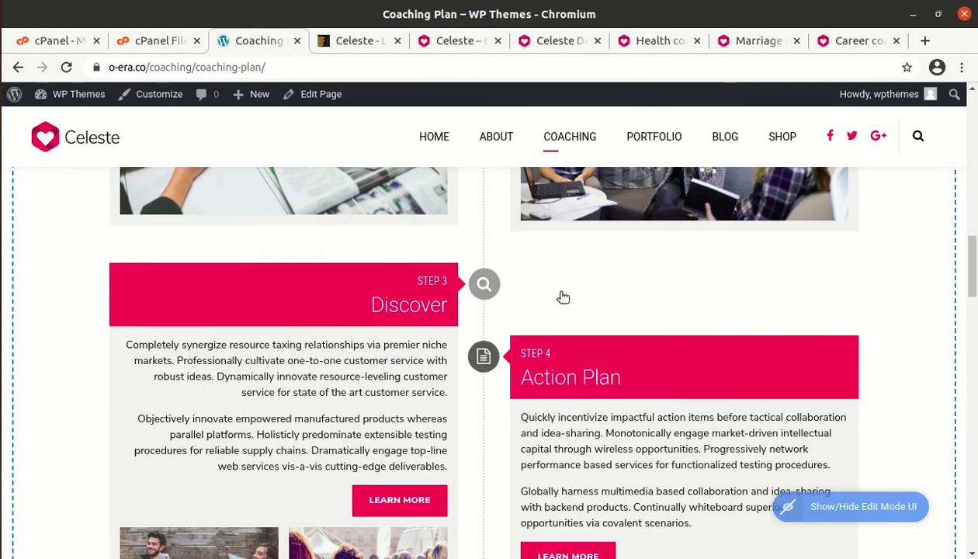
scroll(564, 298, "down", 5)
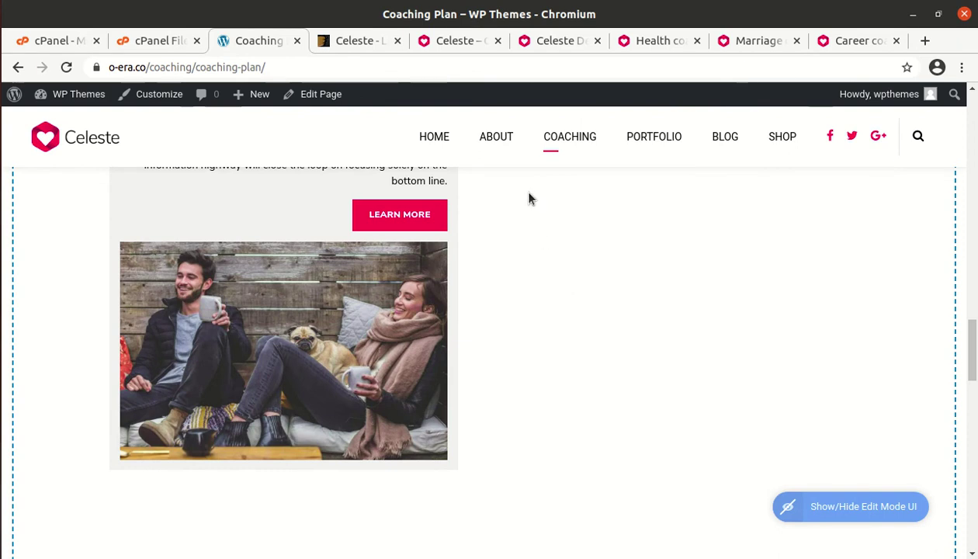
Open the Cost Calculator page under About and view the course type options in its Define course type form
left_click(499, 142)
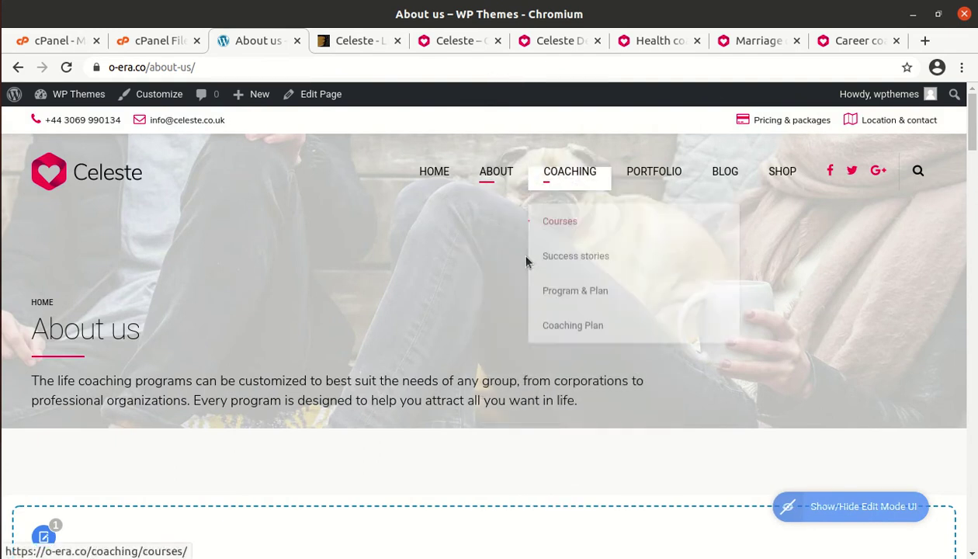
mouse_move(501, 201)
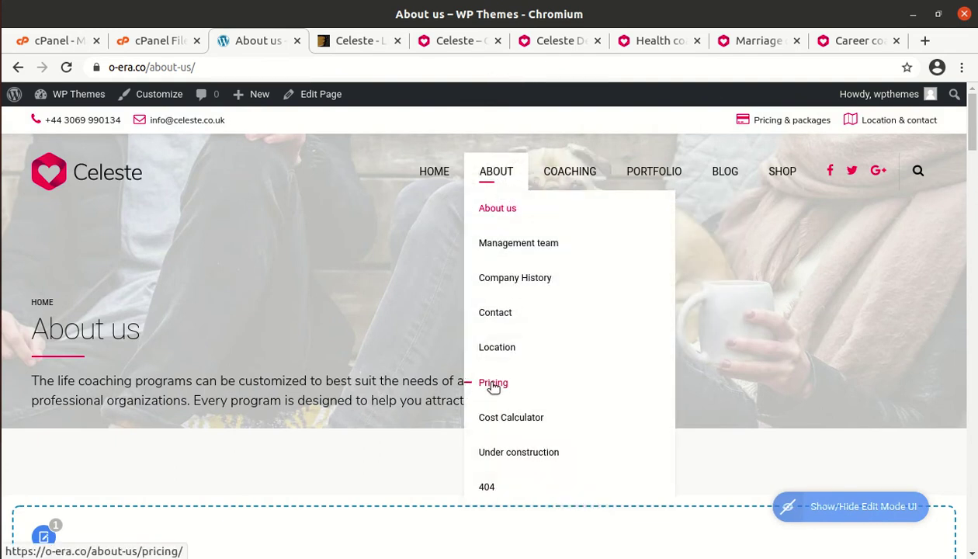
left_click(489, 426)
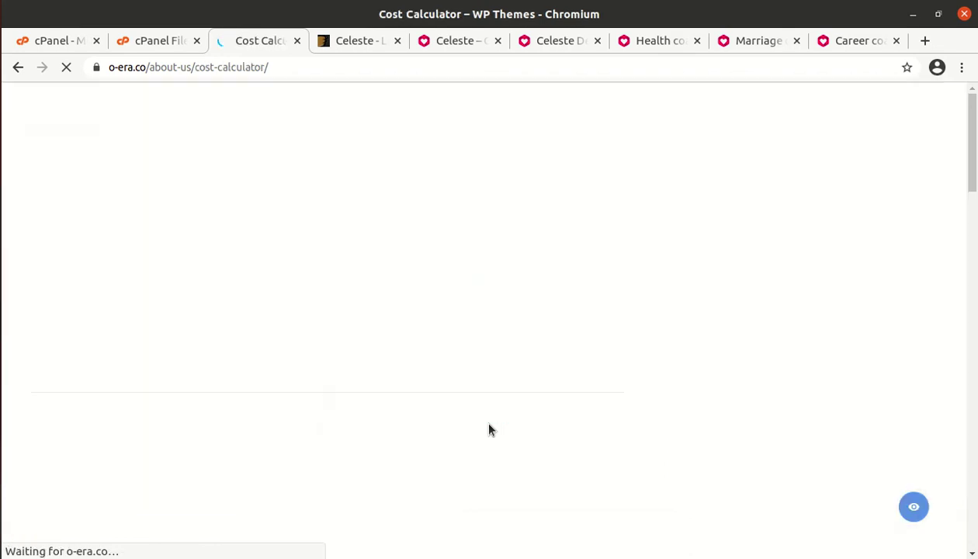
scroll(489, 429, "down", 10)
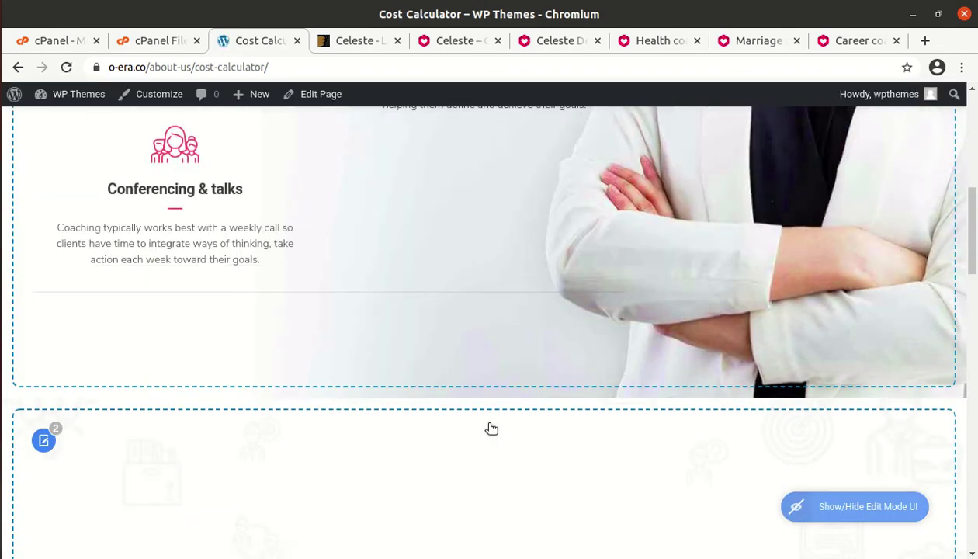
scroll(491, 428, "down", 4)
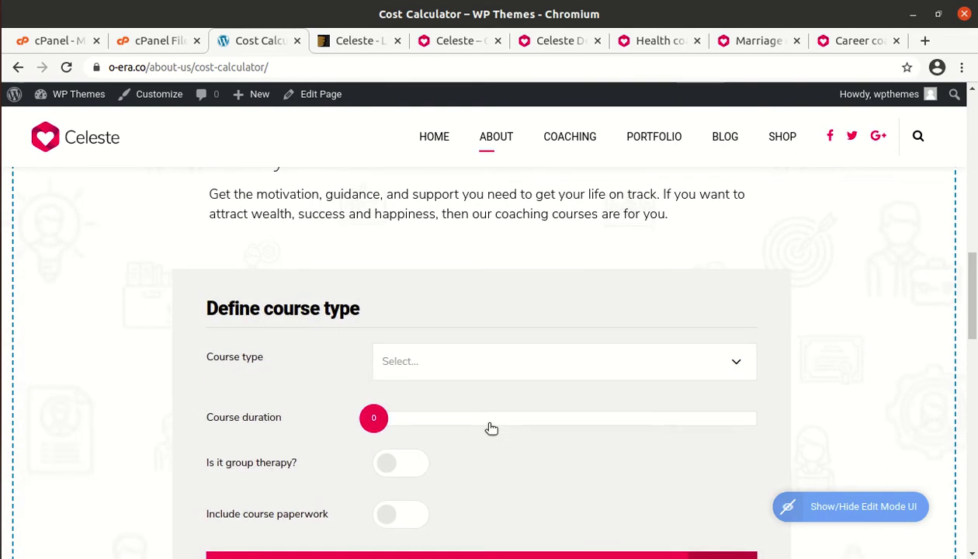
left_click(503, 366)
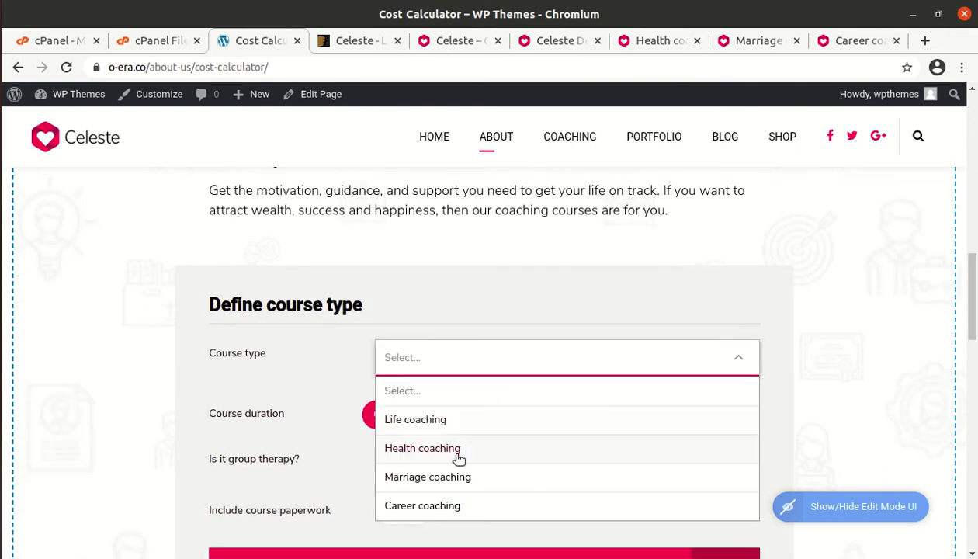
left_click(845, 350)
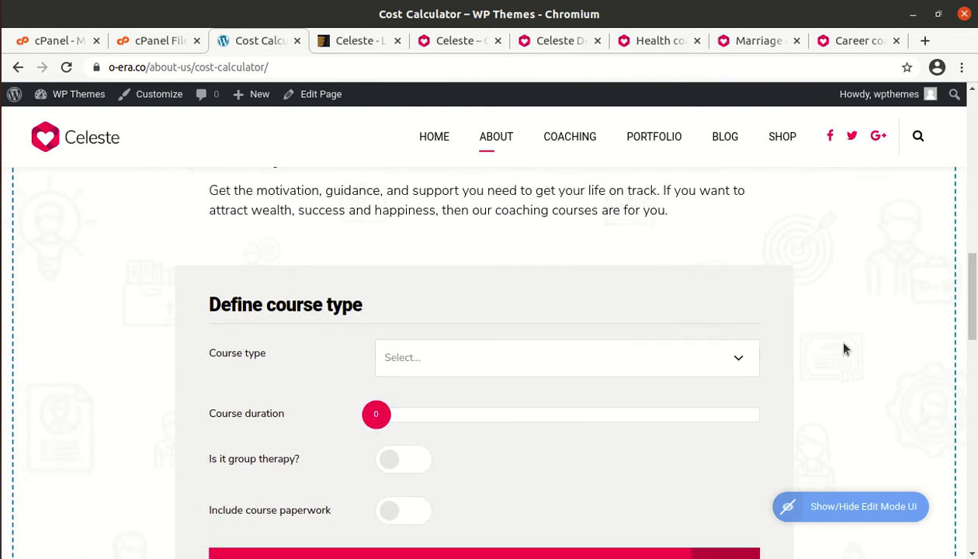
Test the cost calculator with a course duration of 14, group therapy and course paperwork enabled, and review the form
scroll(831, 344, "down", 3)
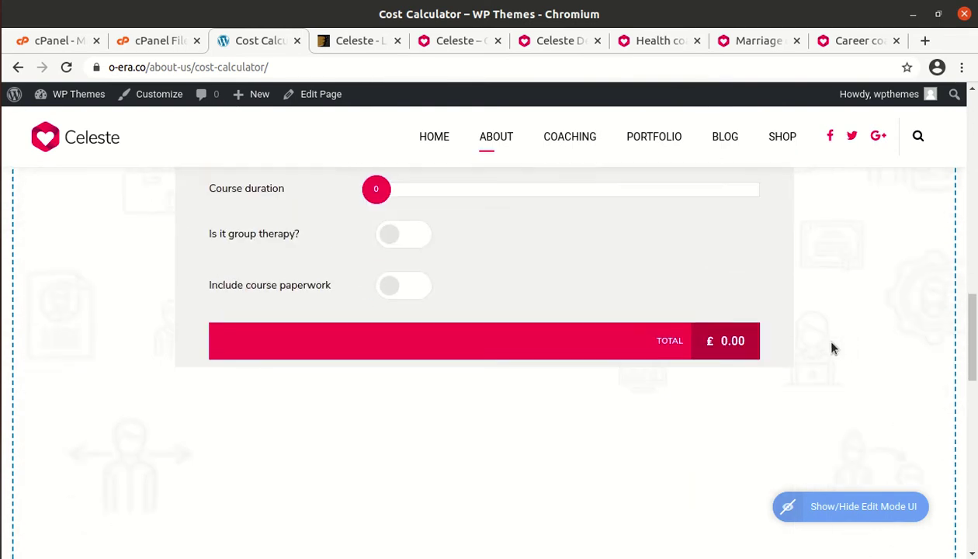
left_click(430, 190)
left_click(412, 245)
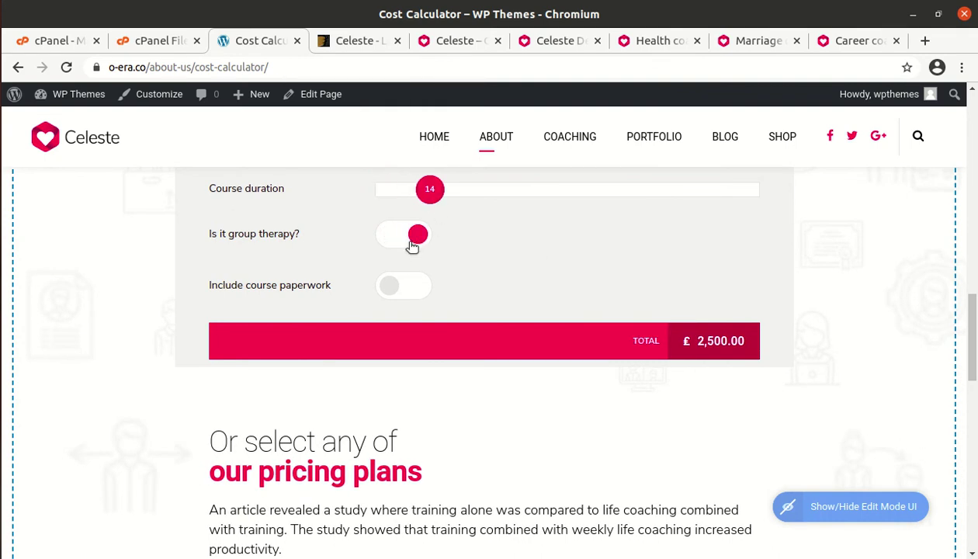
left_click(411, 296)
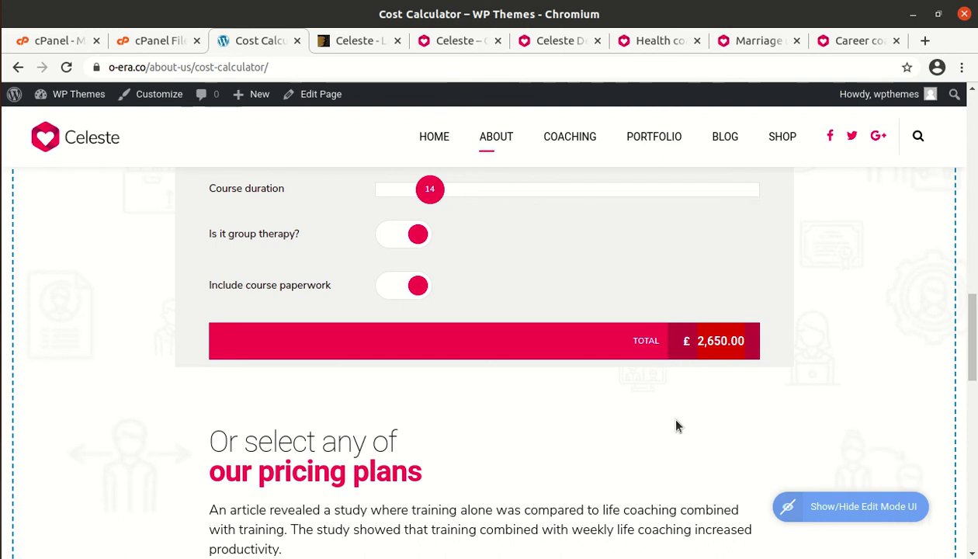
scroll(738, 333, "up", 3)
scroll(738, 334, "up", 3)
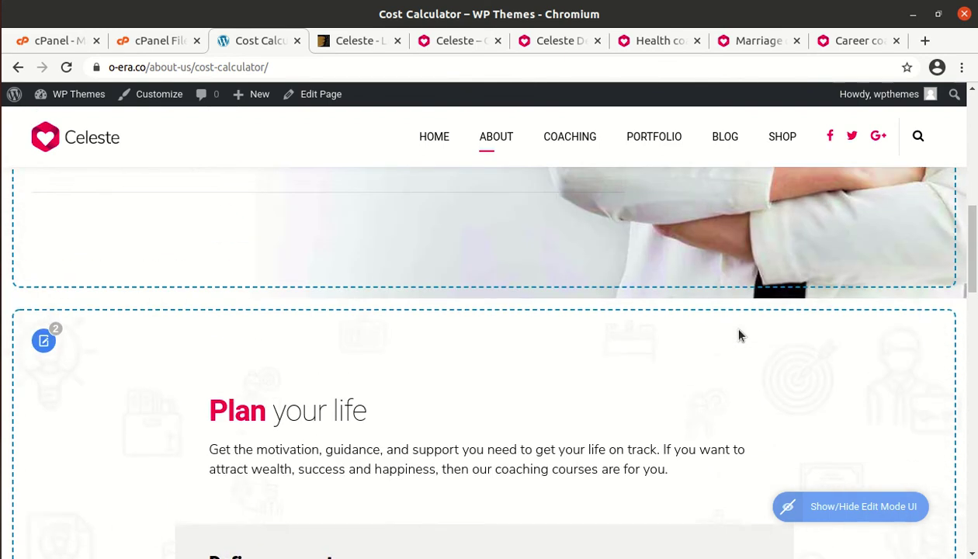
scroll(738, 334, "down", 5)
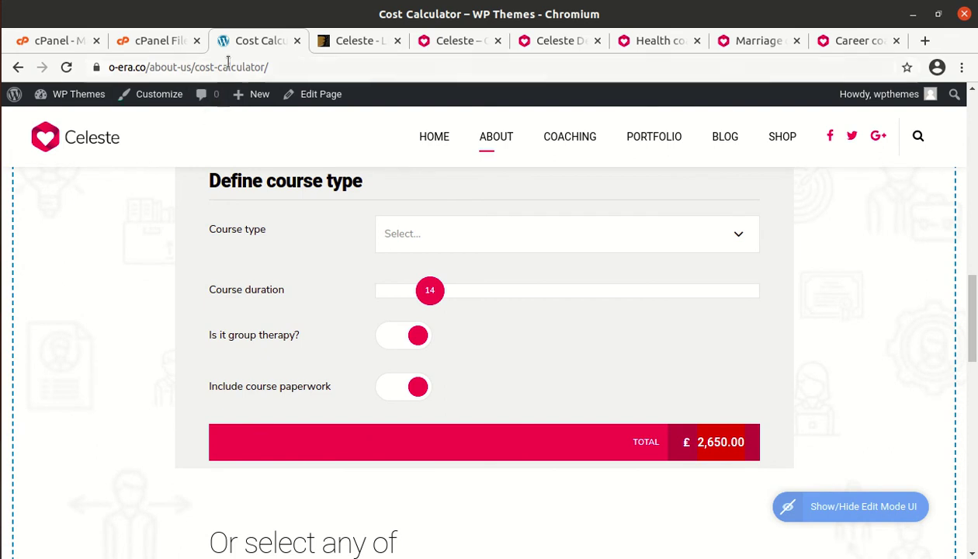
Go to the WordPress dashboard and open the Bold Timelines list to review its timeline entries
mouse_move(76, 97)
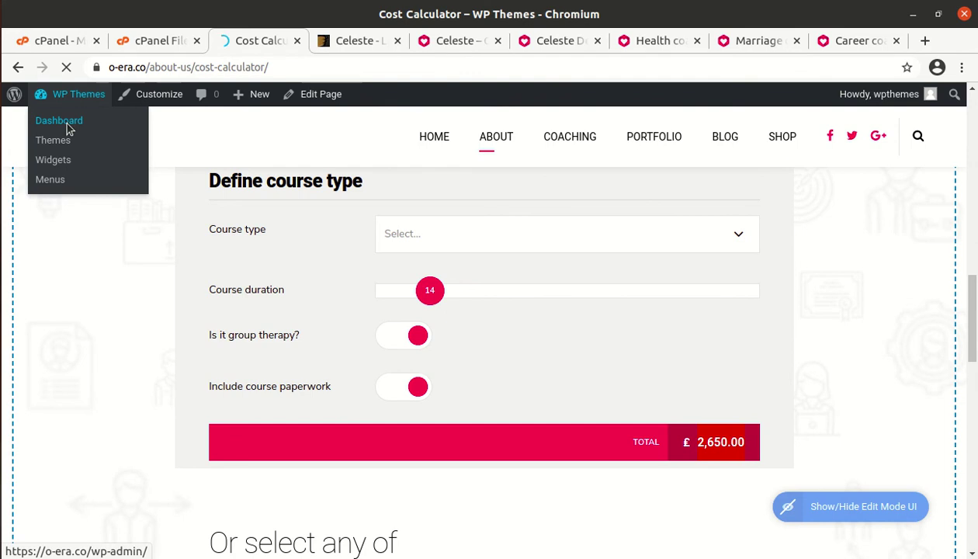
left_click(66, 122)
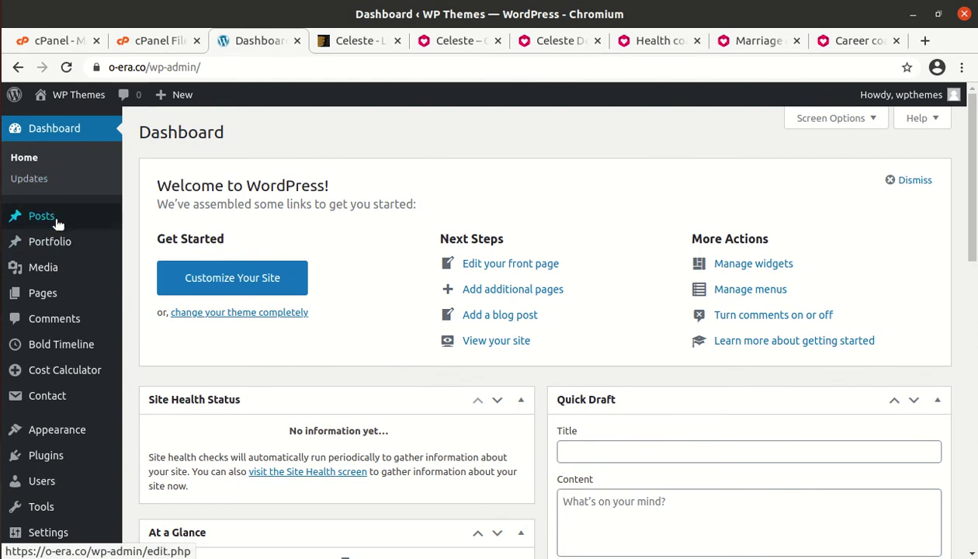
mouse_move(74, 243)
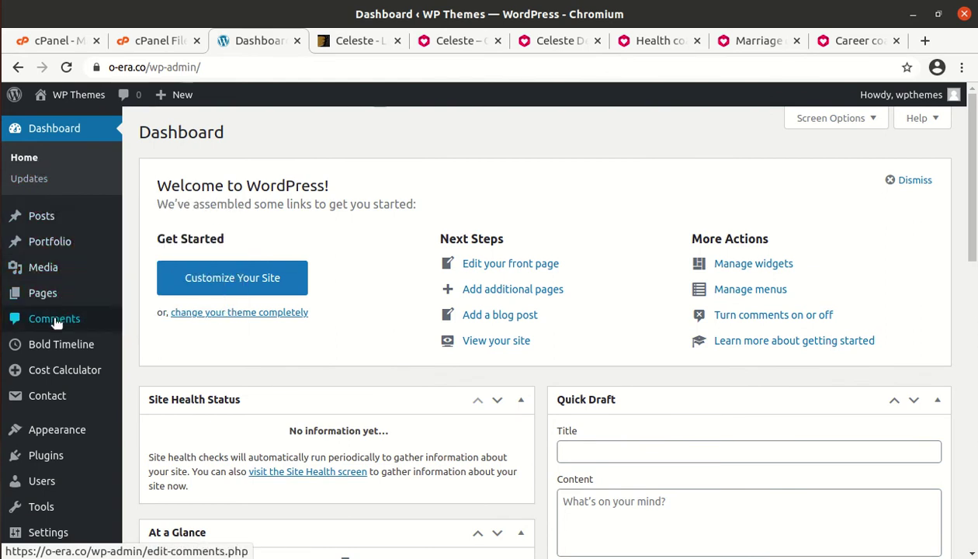
mouse_move(73, 349)
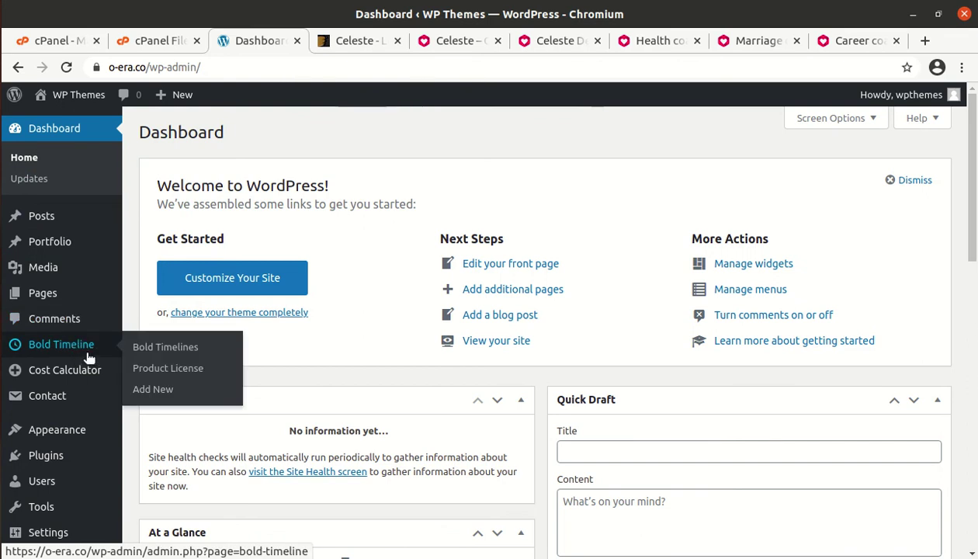
left_click(159, 351)
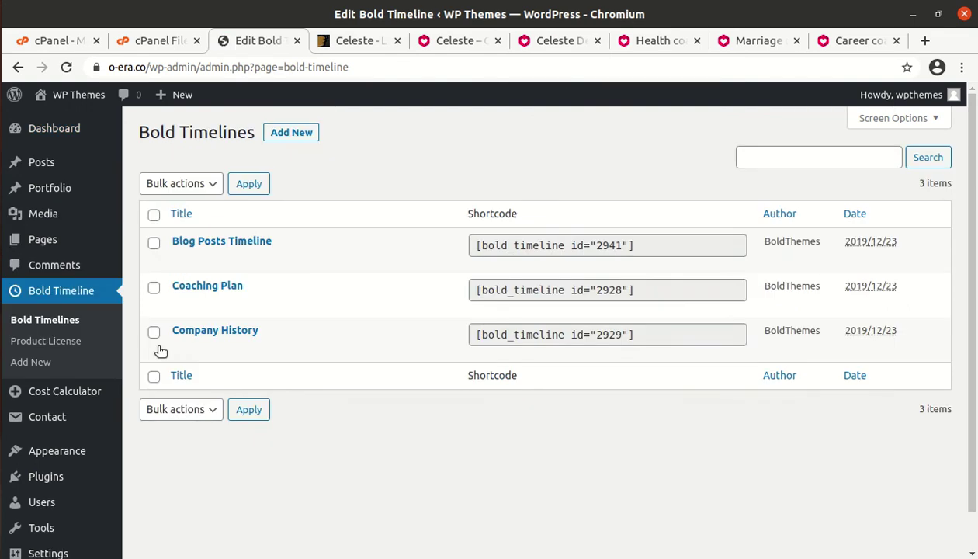
mouse_move(225, 300)
mouse_move(208, 329)
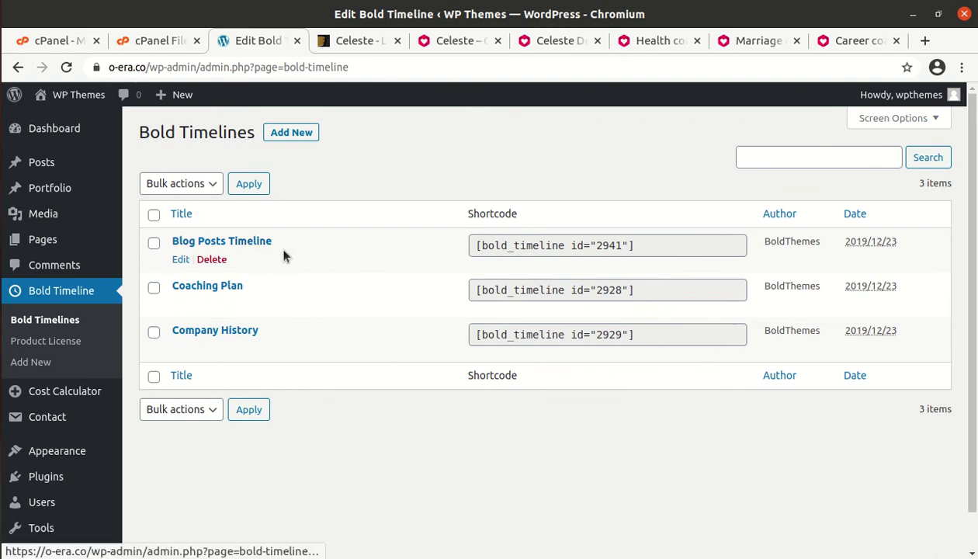
Open the Cost Calculators list, check its Product License page, and return to the list
left_click(51, 400)
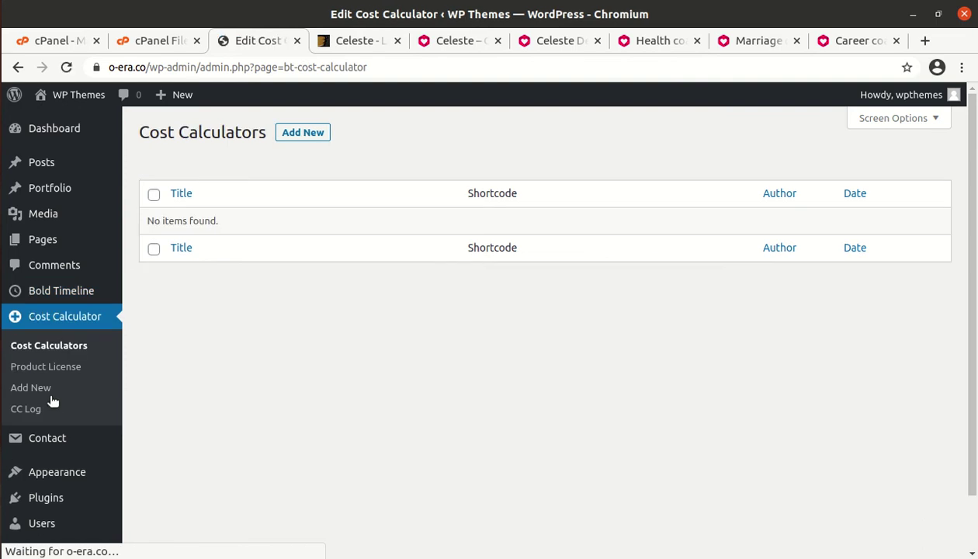
left_click(57, 349)
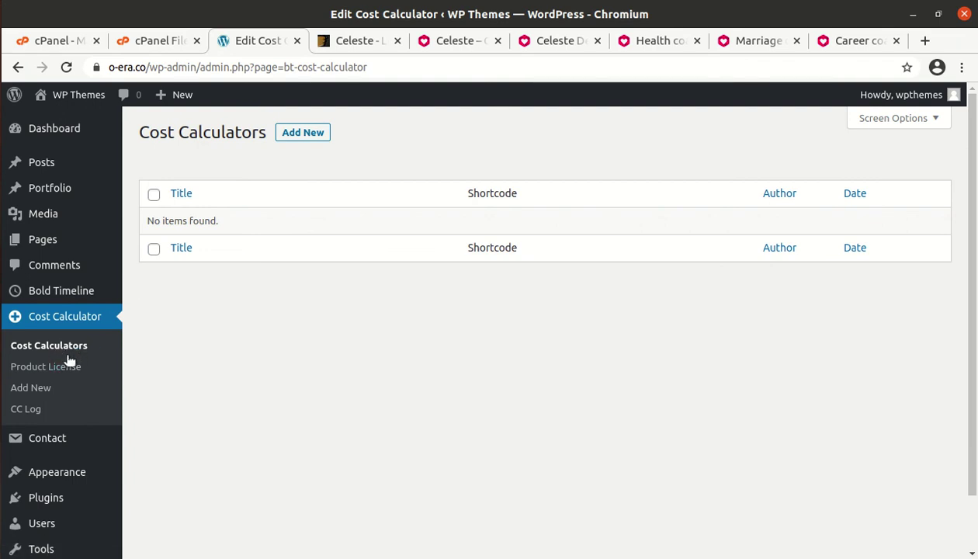
left_click(55, 369)
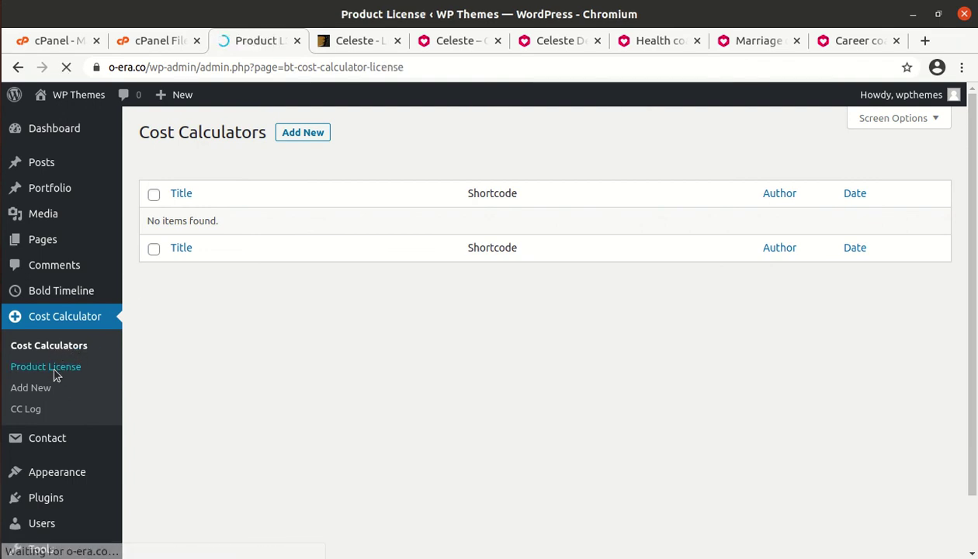
left_click(15, 68)
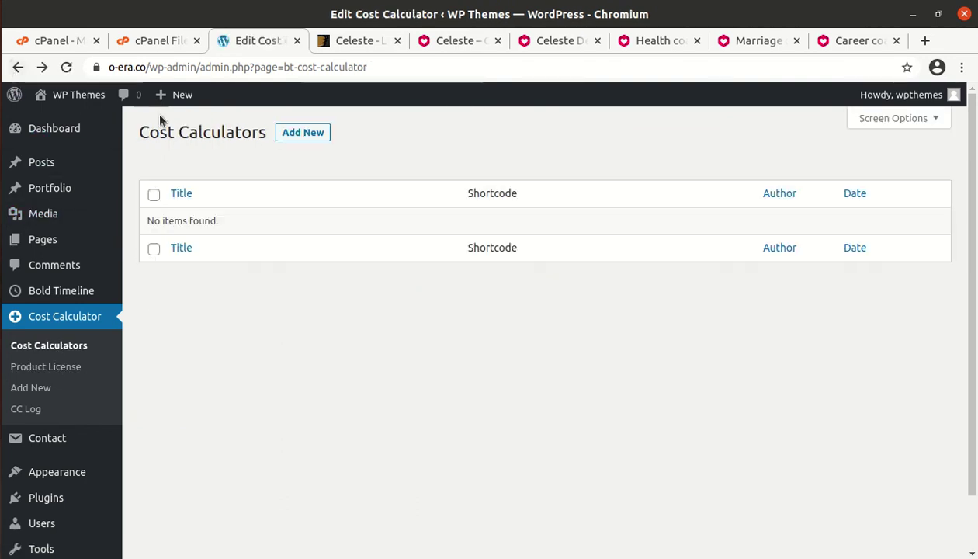
Start a new cost calculator and review its general settings, including the number format options and currency fields
left_click(302, 134)
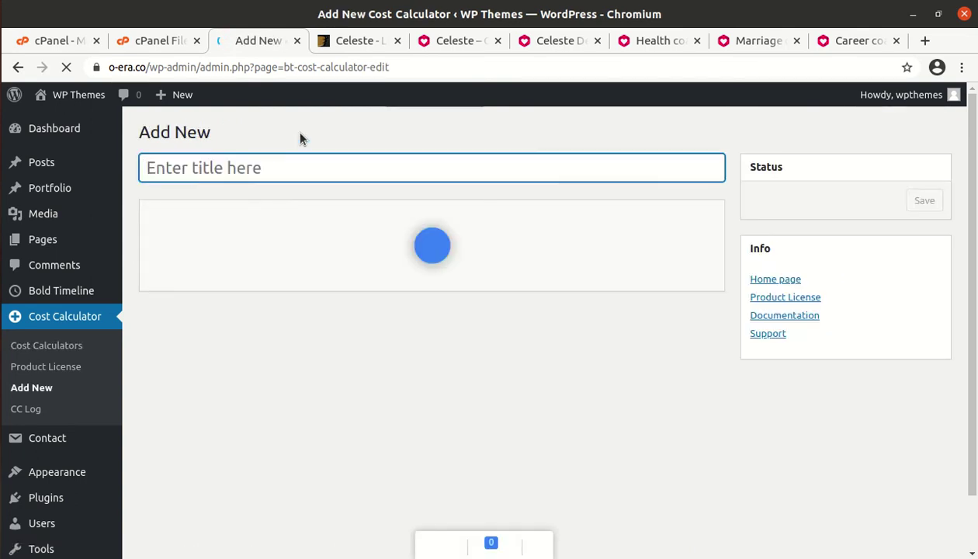
left_click(435, 246)
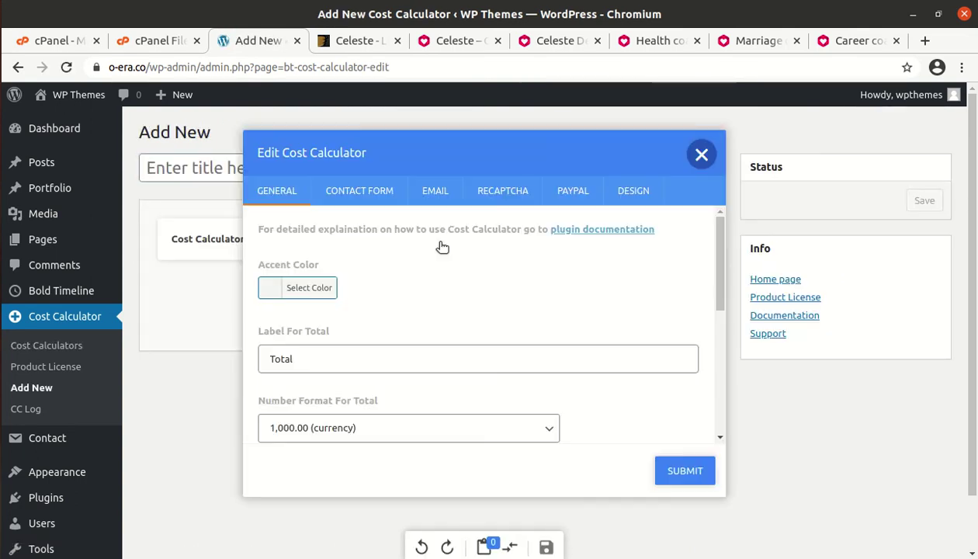
scroll(327, 322, "down", 3)
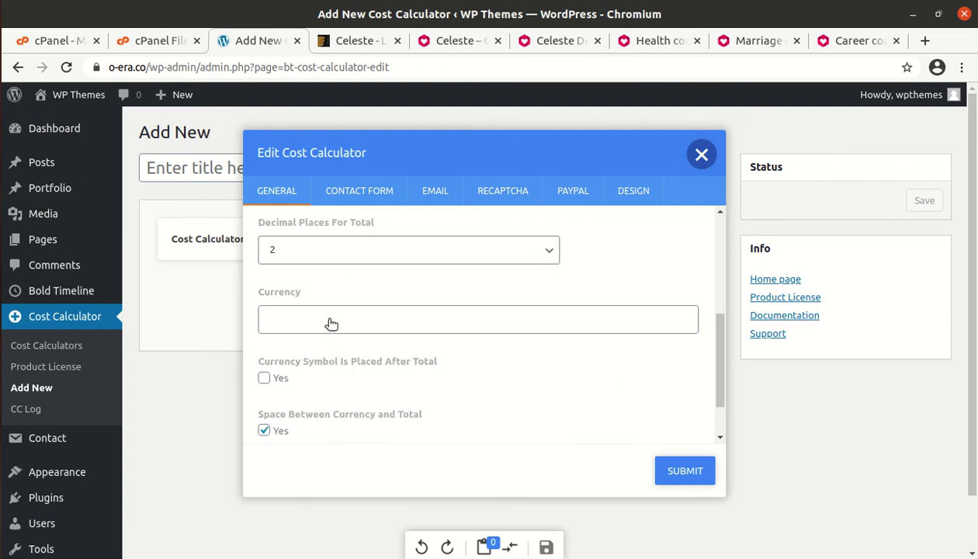
scroll(326, 313, "up", 1)
left_click(387, 283)
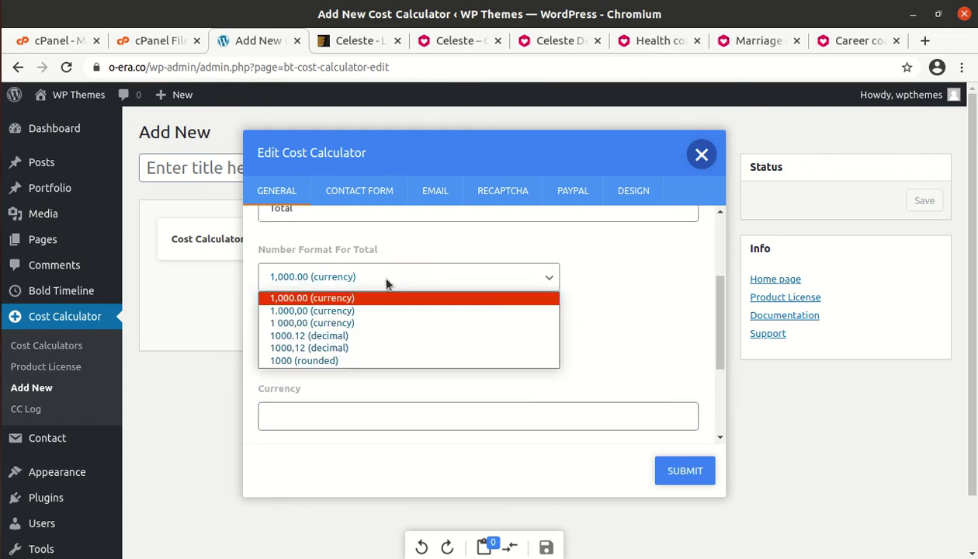
left_click(387, 284)
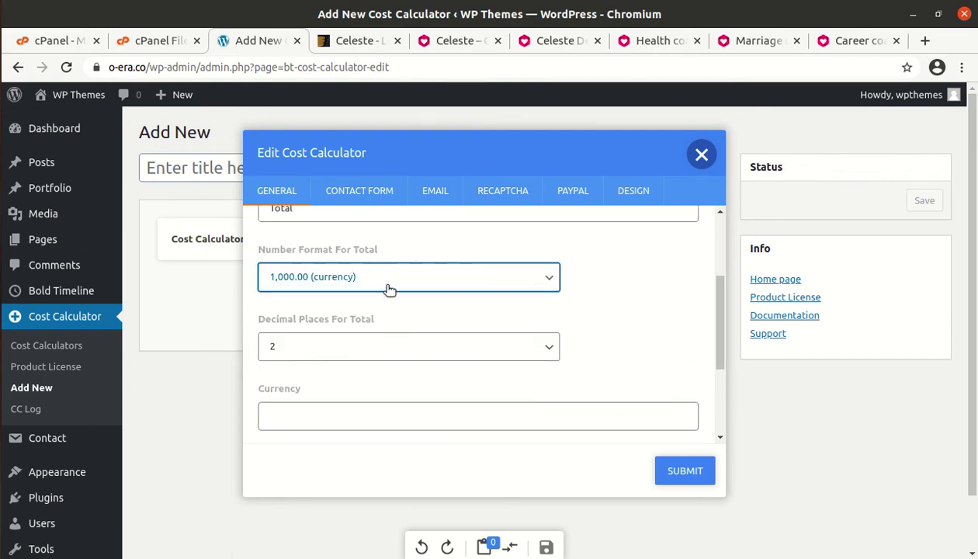
scroll(392, 365, "down", 4)
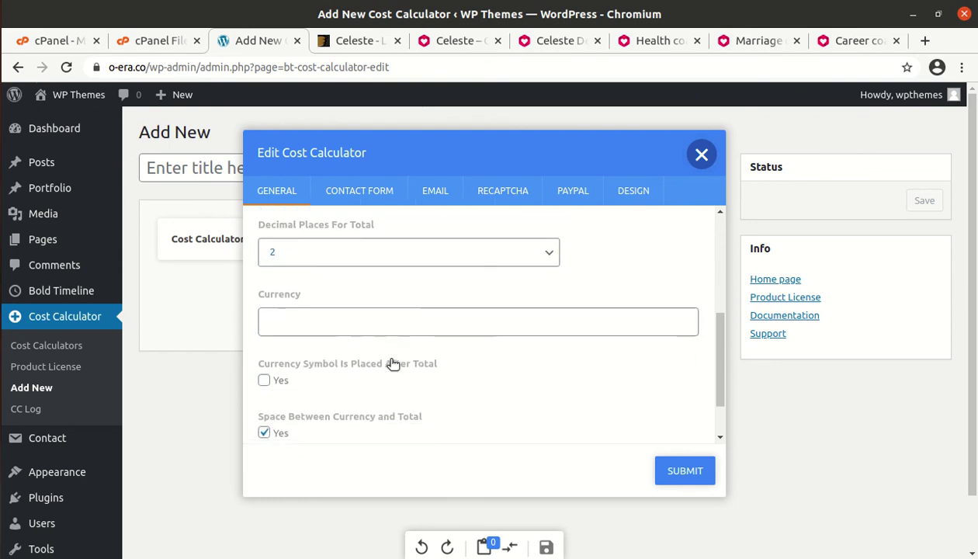
Review the calculator's contact form, email, reCAPTCHA, PayPal and design settings, and close the editor without submitting
left_click(368, 198)
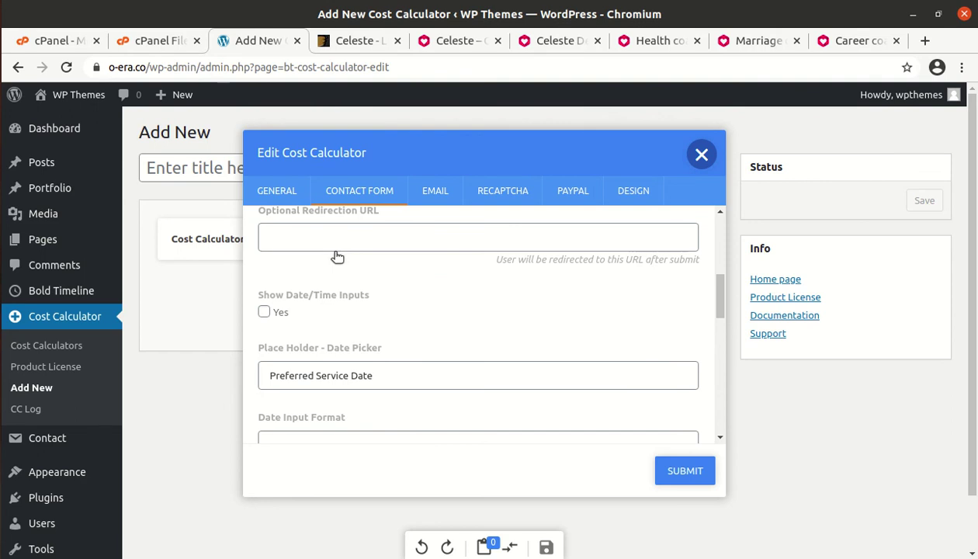
left_click(296, 243)
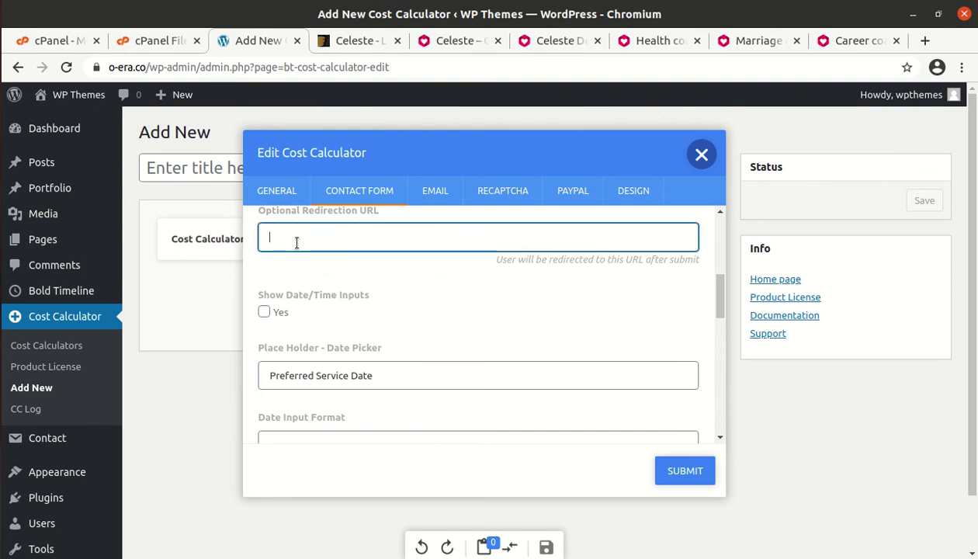
left_click(436, 199)
left_click(512, 196)
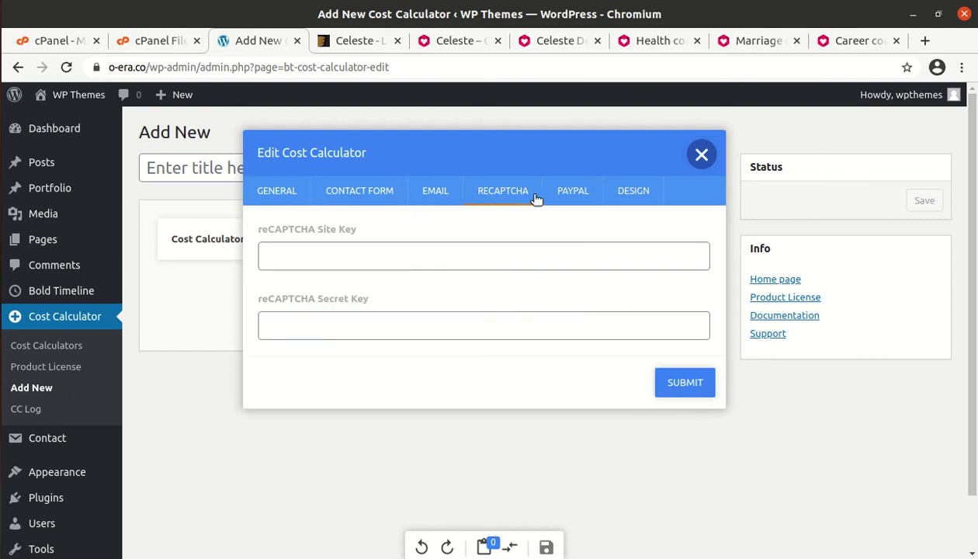
left_click(565, 199)
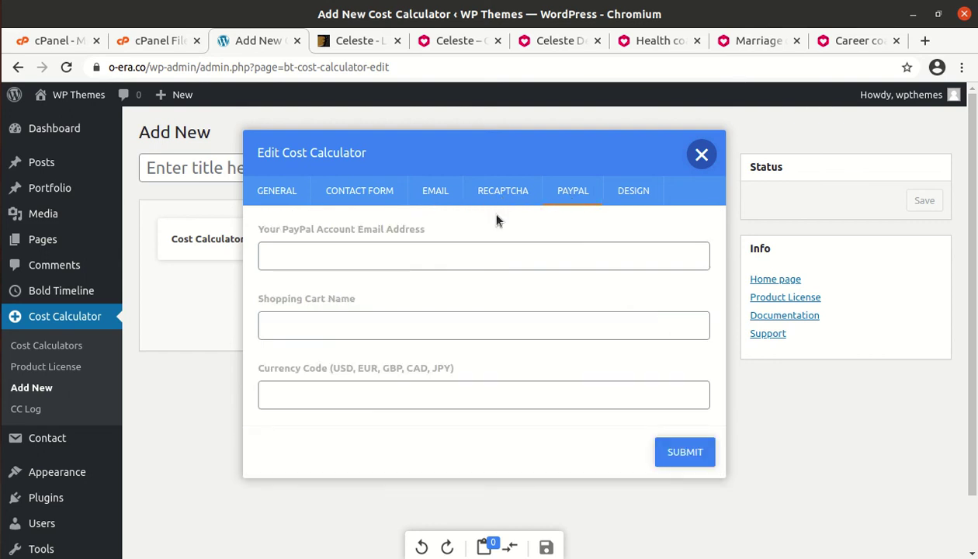
left_click(621, 202)
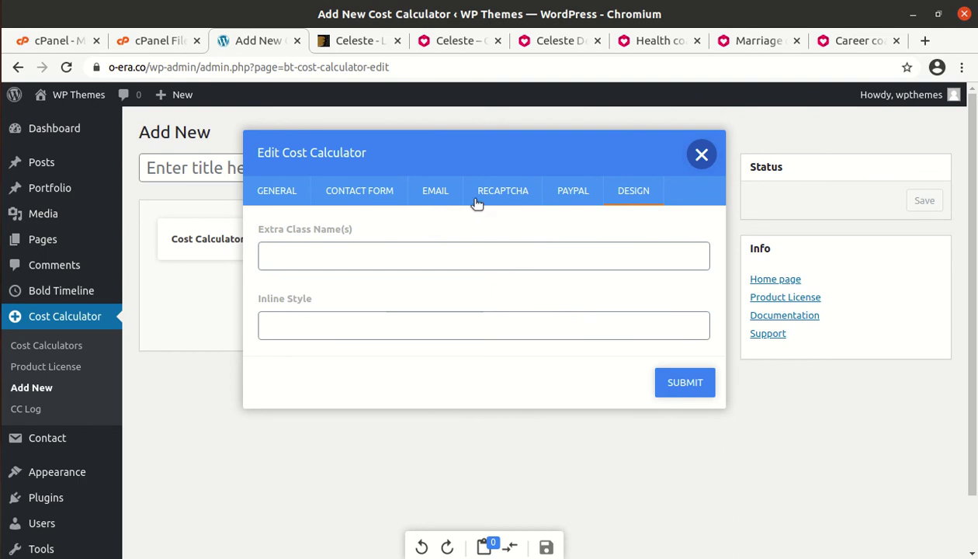
left_click(275, 195)
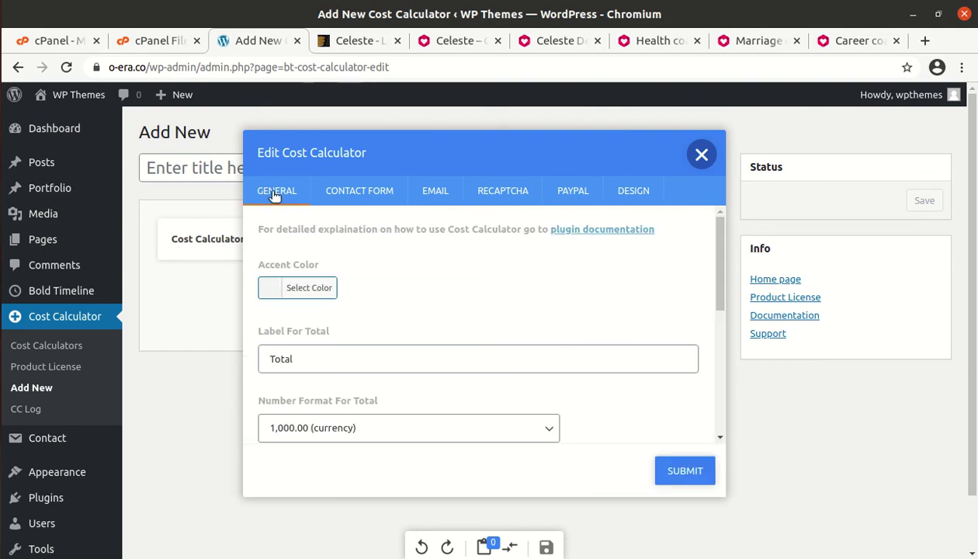
left_click(702, 156)
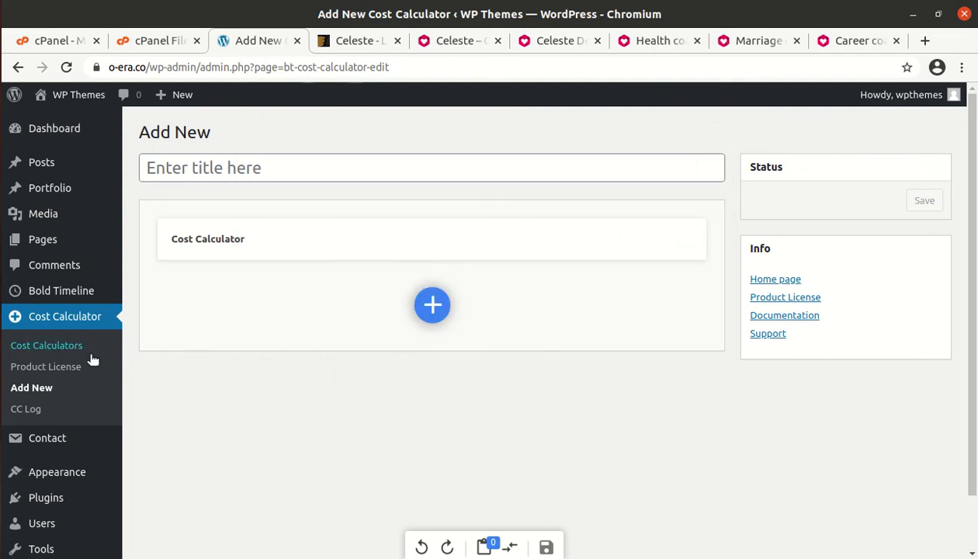
scroll(56, 403, "down", 1)
mouse_move(56, 417)
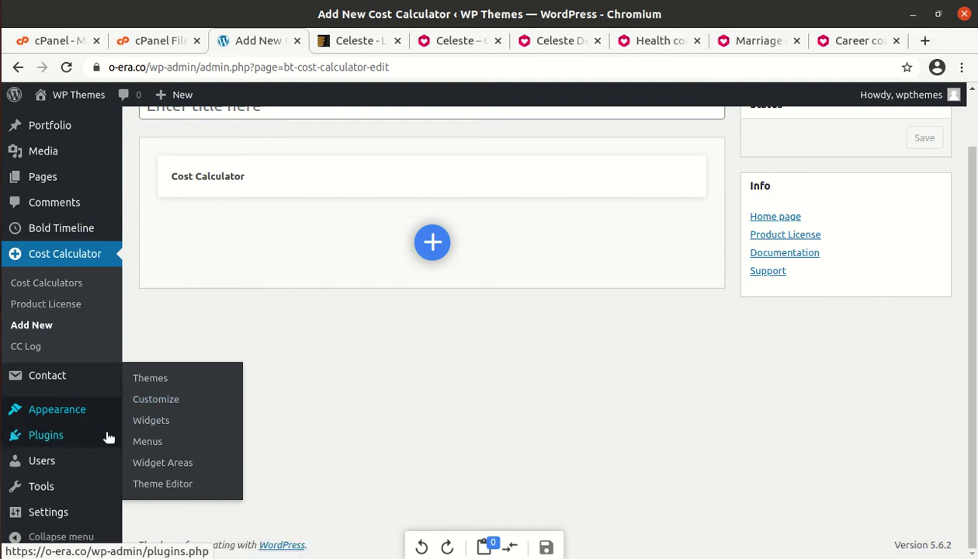
mouse_move(100, 429)
scroll(88, 437, "up", 1)
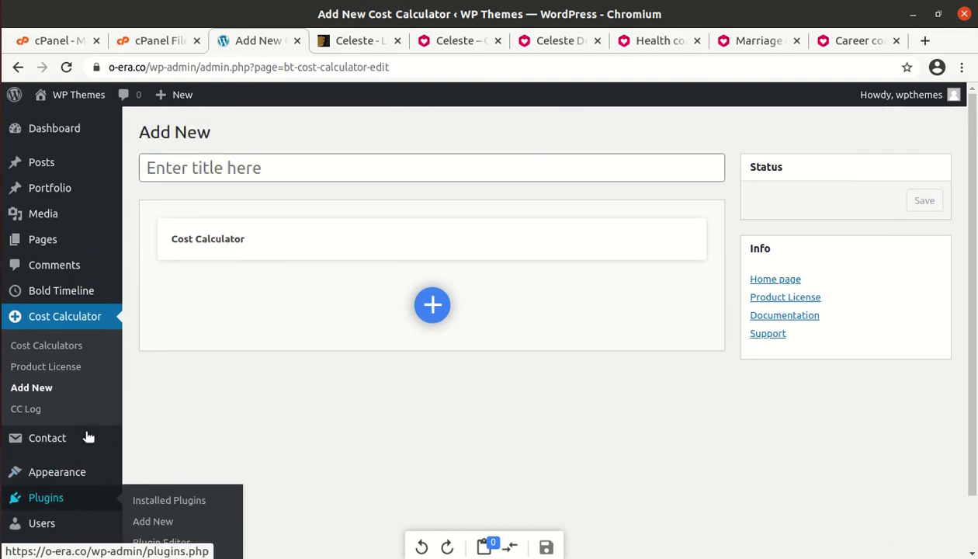
mouse_move(63, 242)
scroll(54, 287, "down", 1)
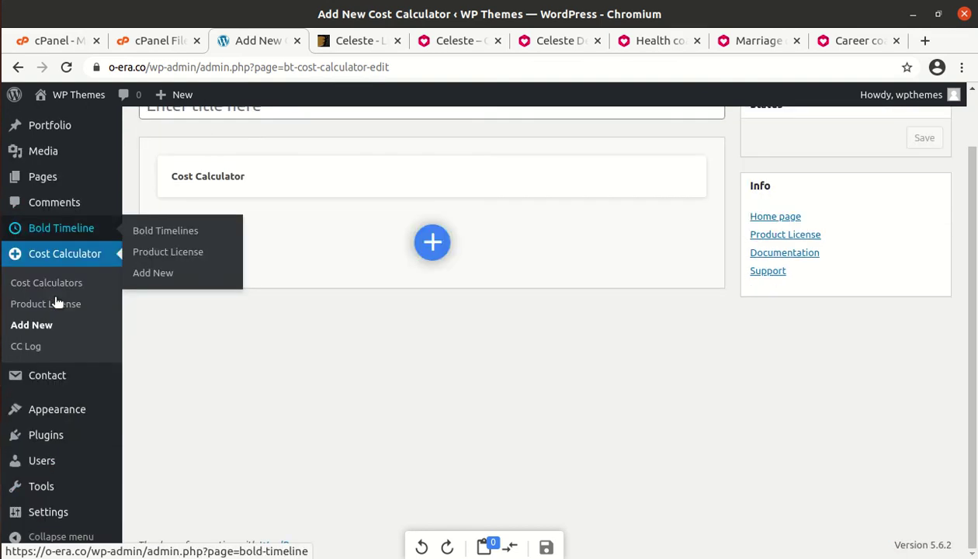
scroll(56, 301, "up", 1)
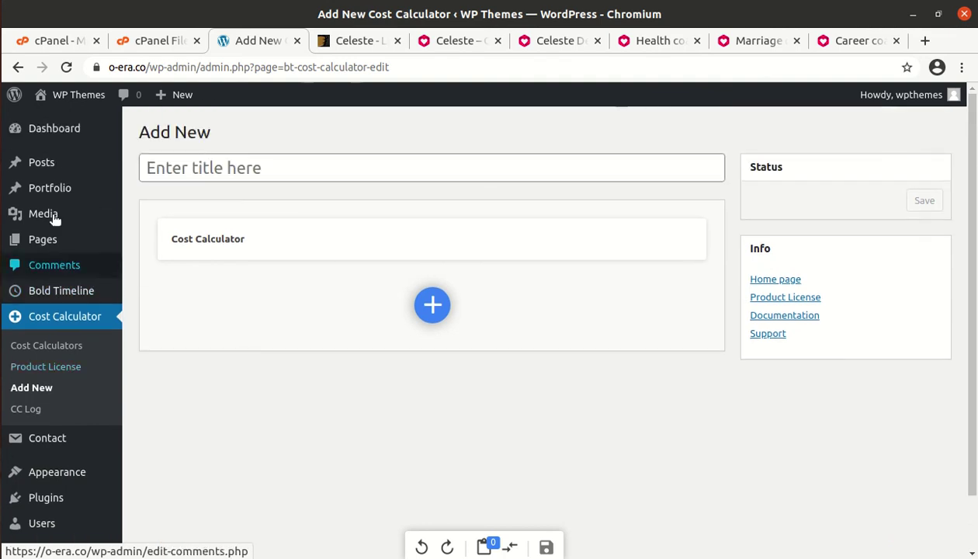
mouse_move(59, 191)
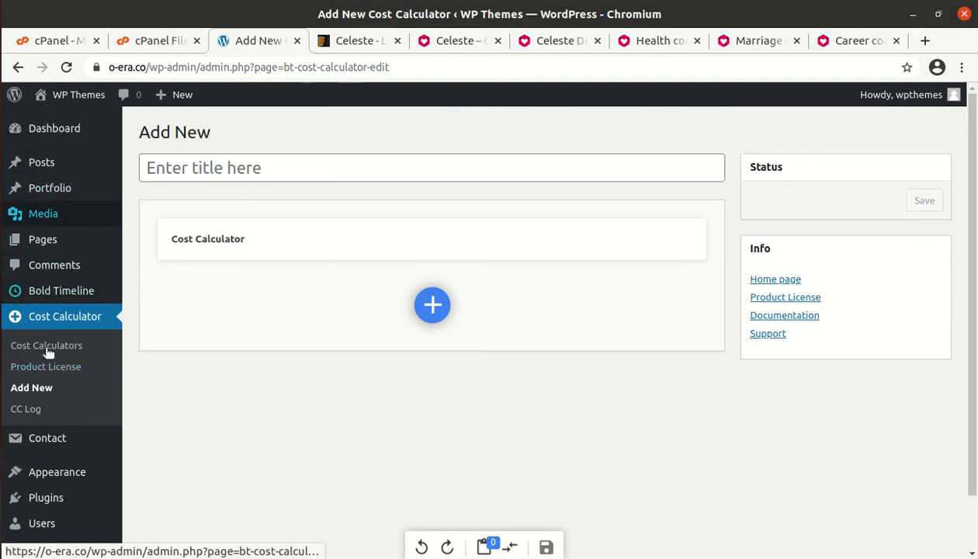
Open the theme Customizer and leave the new cost calculator unsaved
mouse_move(71, 479)
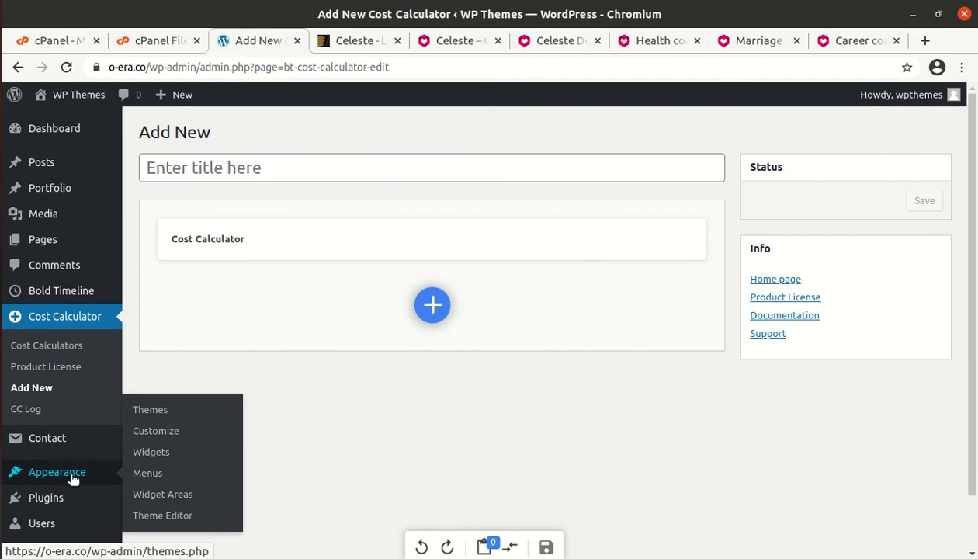
left_click(148, 431)
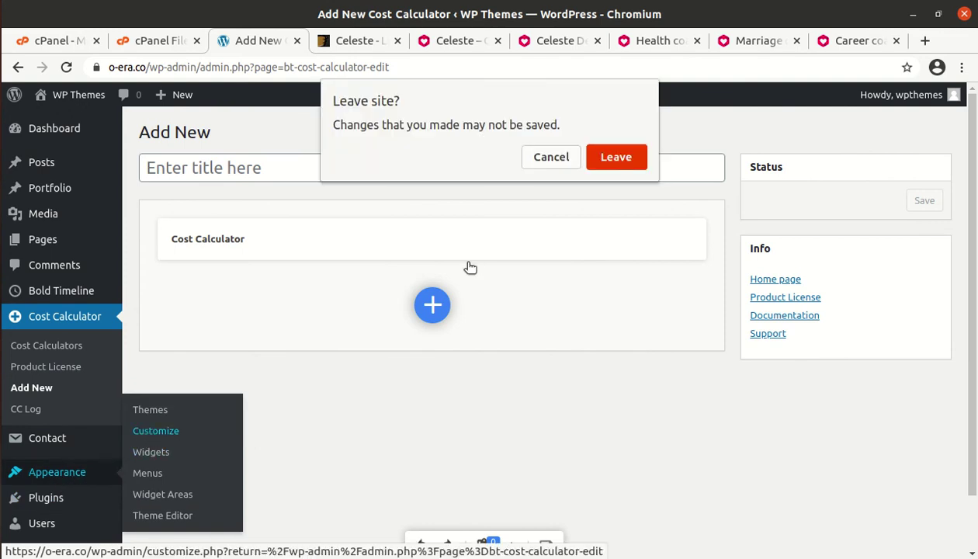
left_click(618, 157)
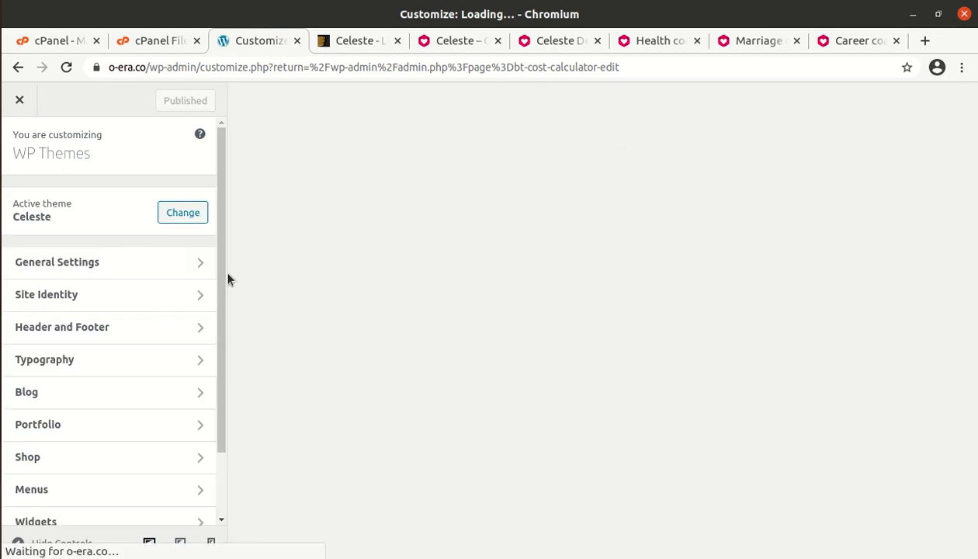
View the logo options in the Customizer's General Settings and return to the section list
left_click(171, 303)
left_click(129, 261)
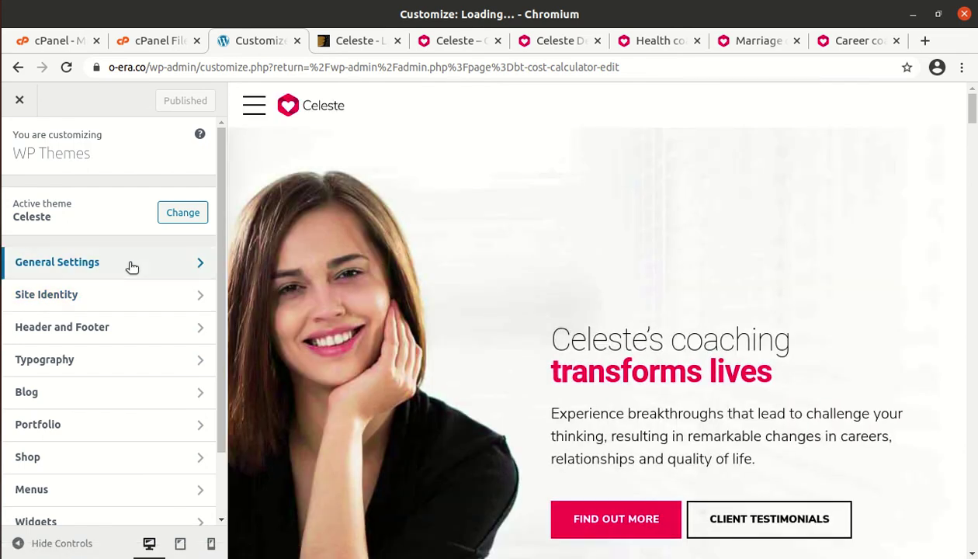
left_click(198, 266)
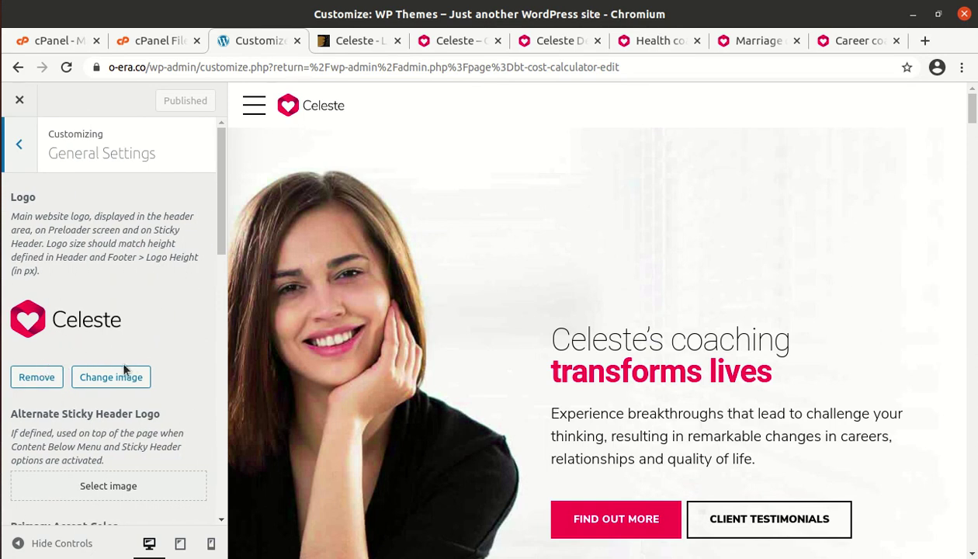
left_click(19, 145)
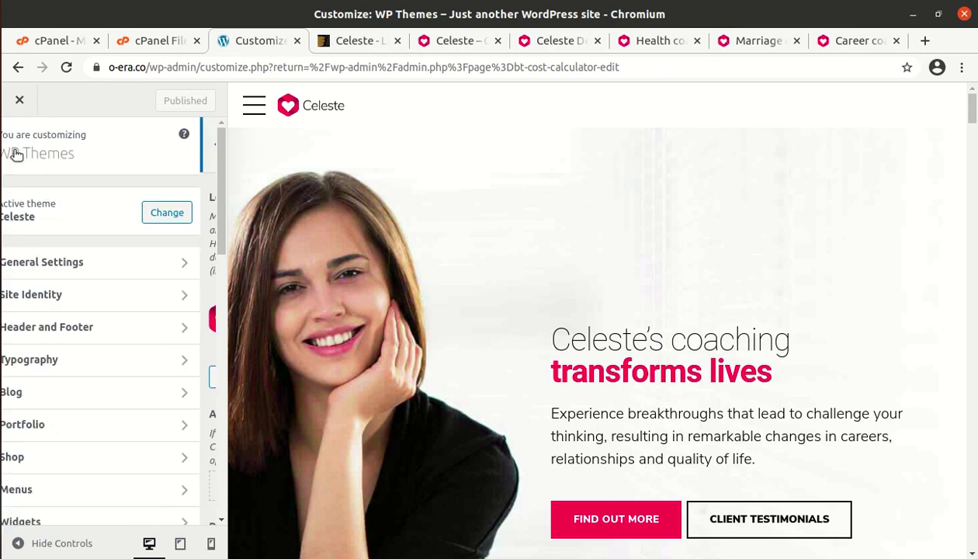
Review the Header and Footer options for logo height, menu type and header style, and return to the section list
left_click(105, 328)
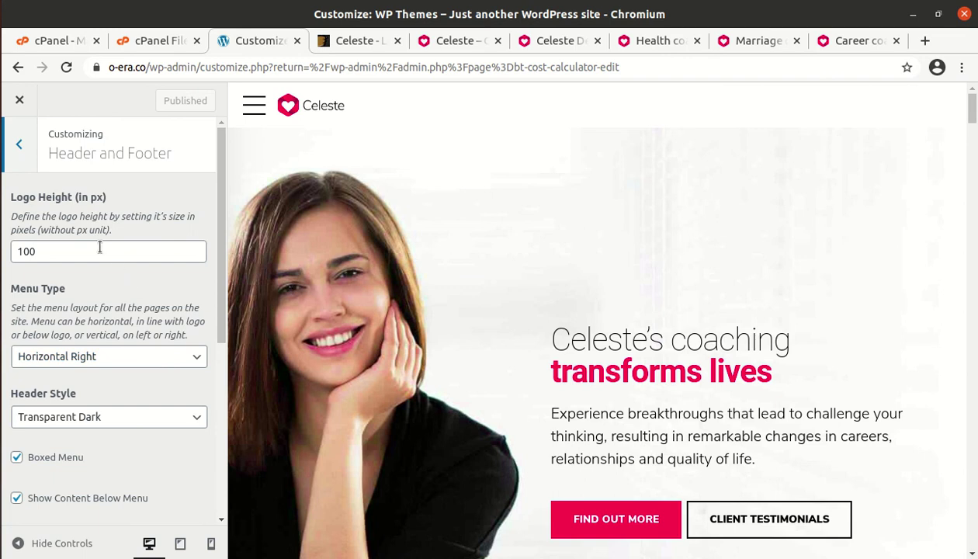
scroll(97, 364, "down", 4)
scroll(97, 366, "up", 3)
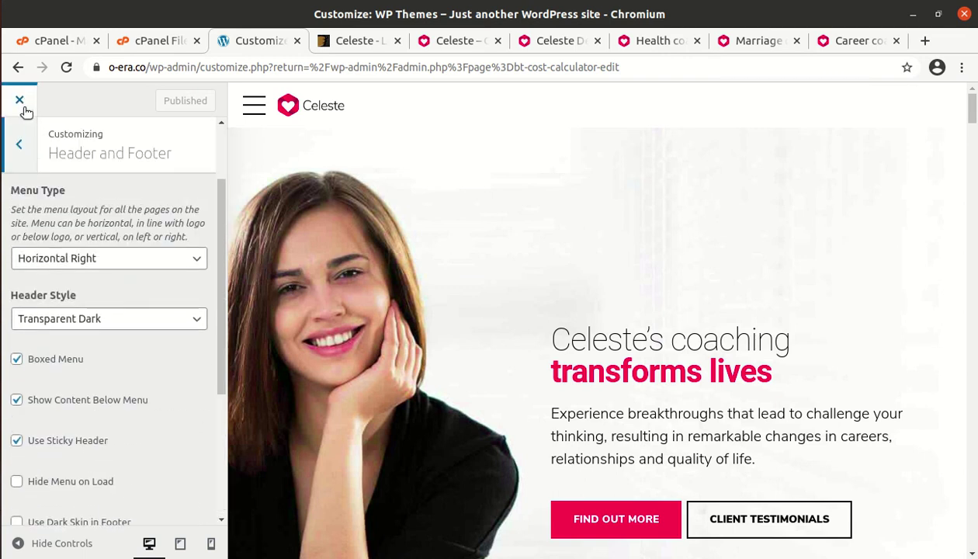
left_click(19, 145)
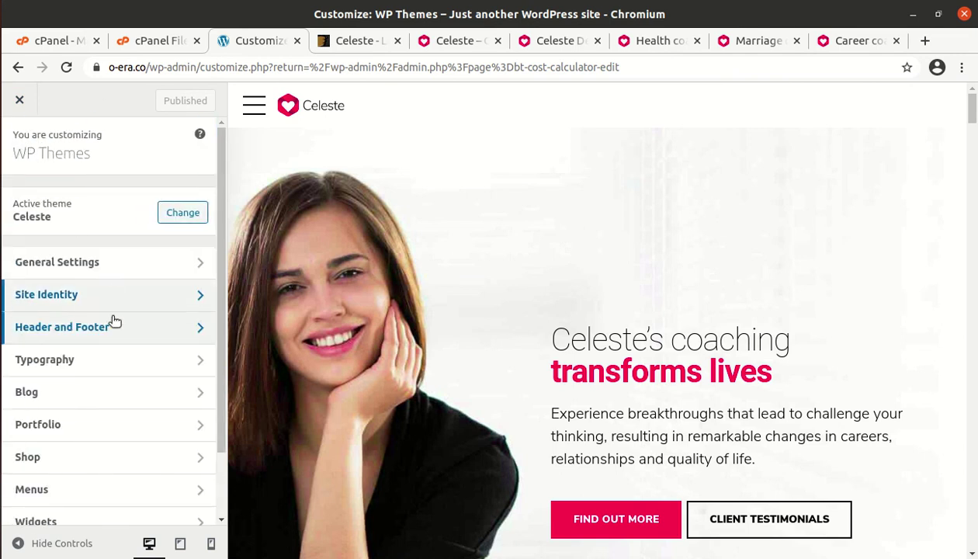
View the Customizer's Blog layout options and open the Homepage Settings
left_click(104, 396)
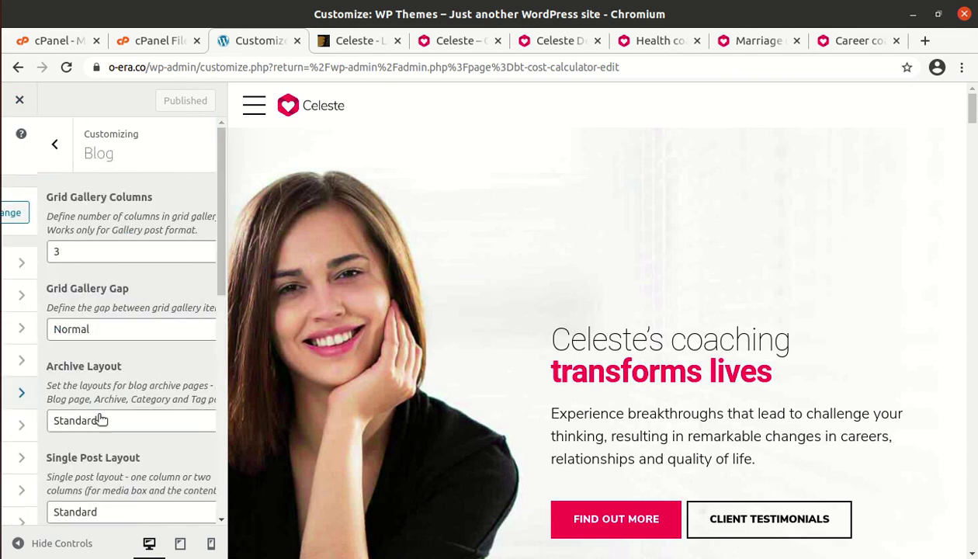
left_click(20, 148)
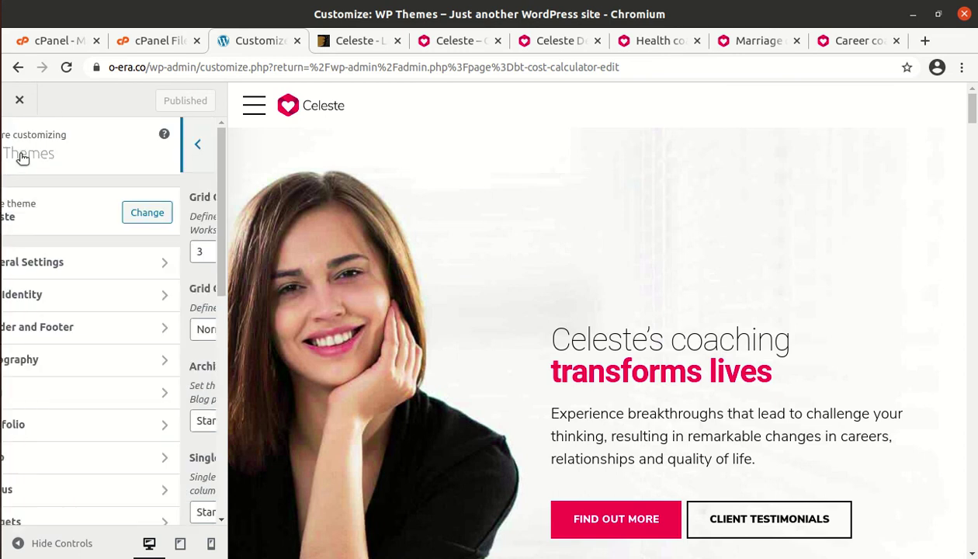
scroll(72, 455, "down", 2)
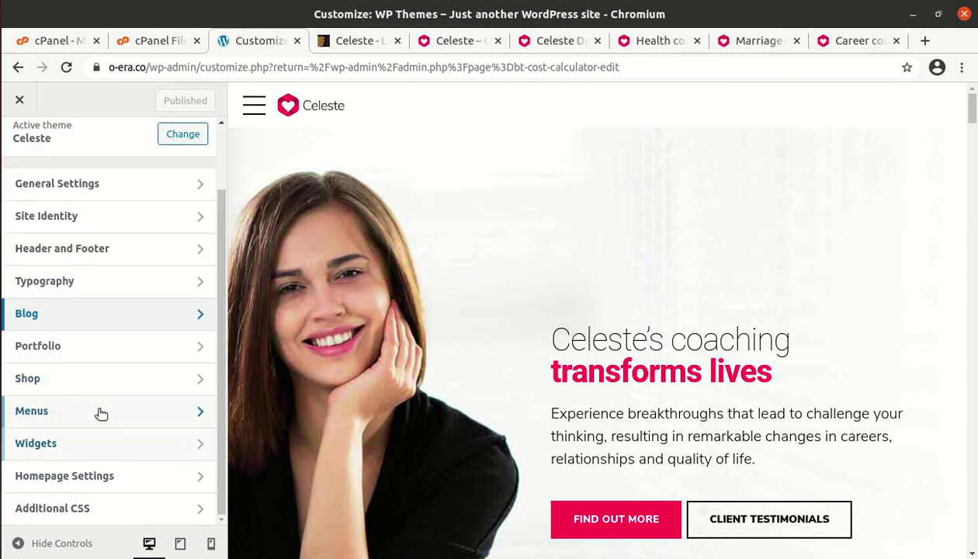
left_click(103, 477)
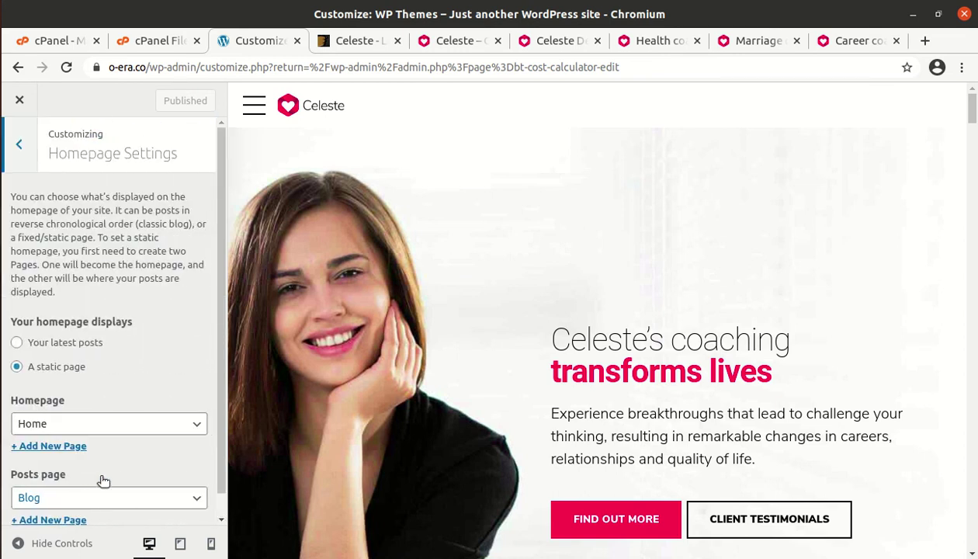
Review the static homepage and posts page options in Homepage Settings, and close the Customizer
scroll(121, 399, "down", 1)
scroll(116, 388, "up", 1)
left_click(17, 148)
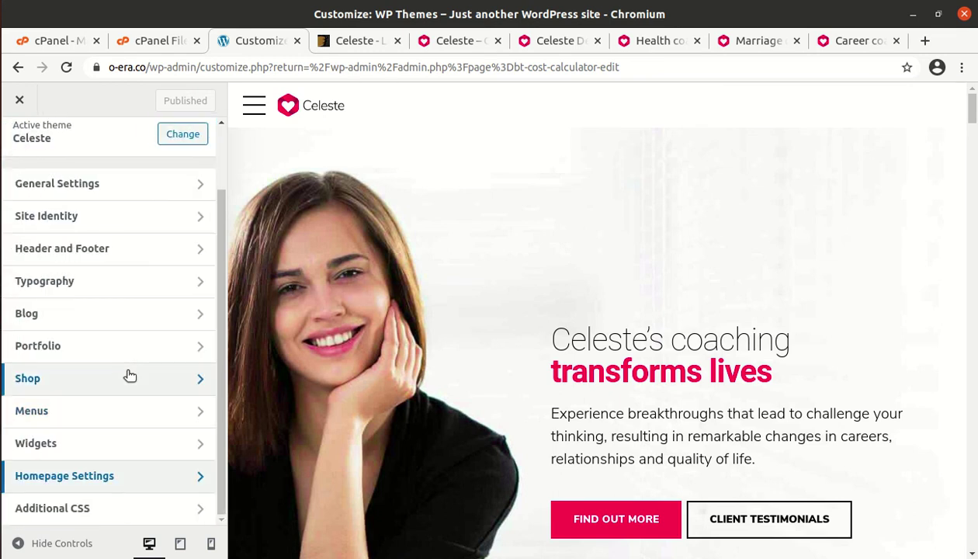
left_click(20, 102)
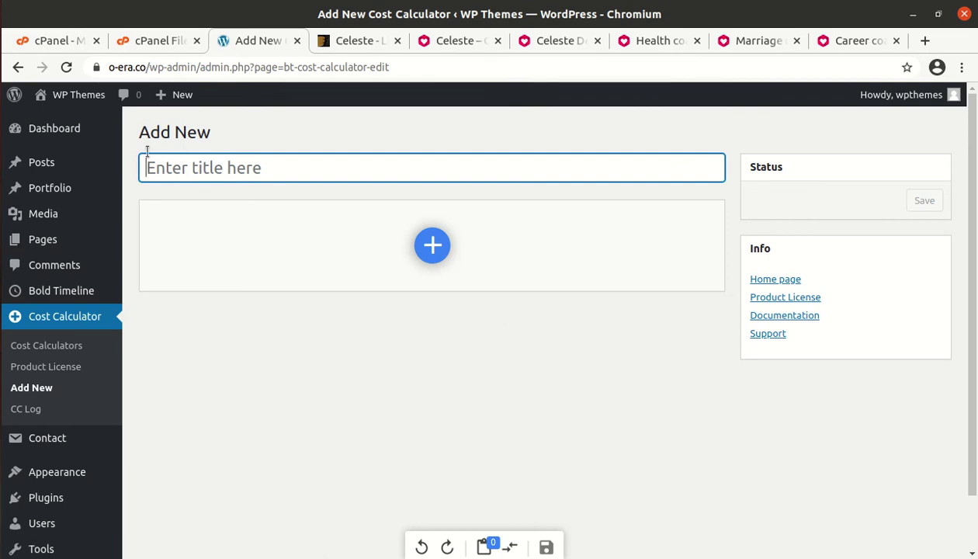
Open the WordPress admin Dashboard and look through its widgets down to the Recent Comments
mouse_move(72, 137)
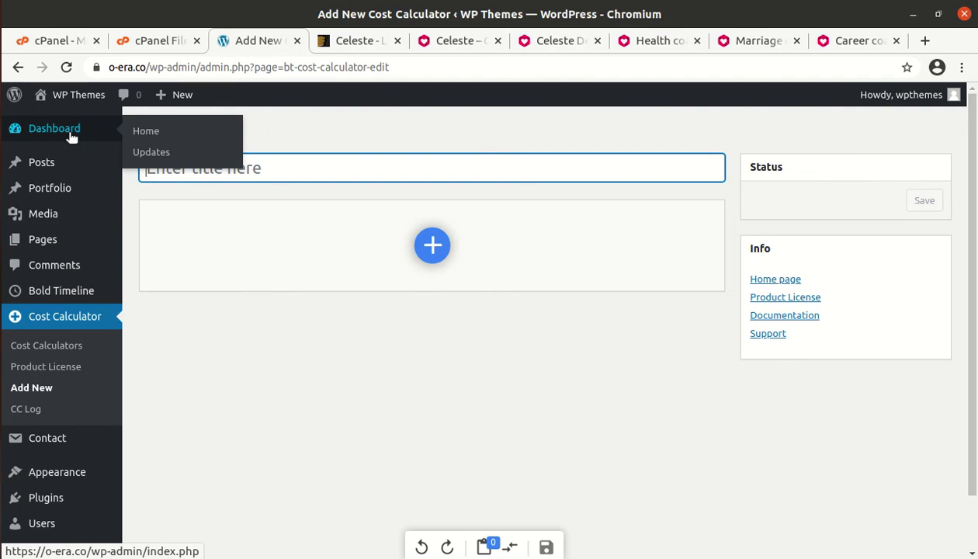
scroll(61, 364, "down", 2)
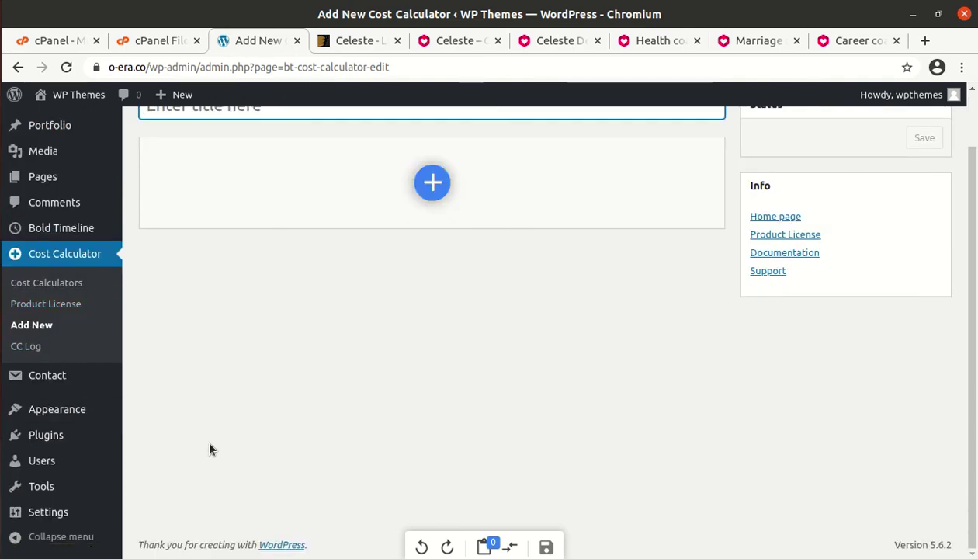
scroll(210, 448, "up", 2)
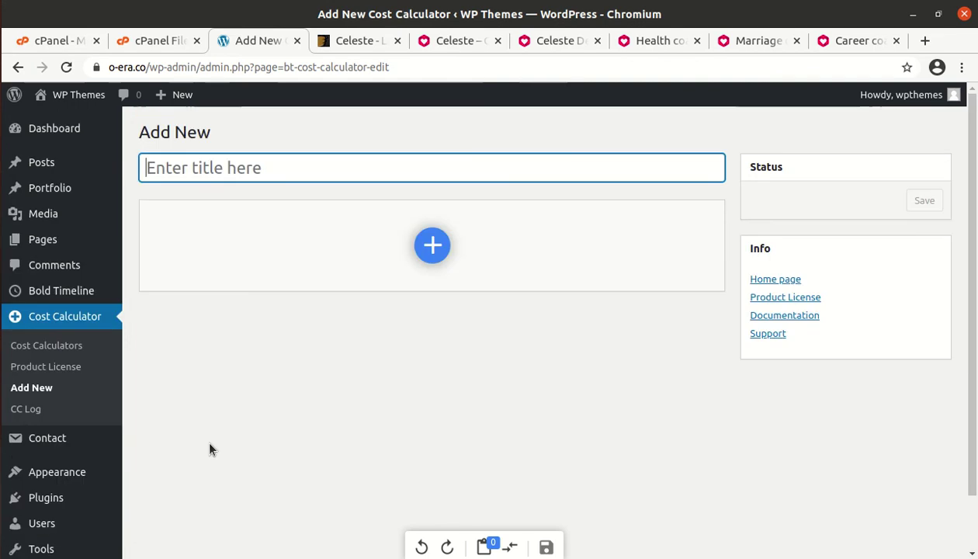
left_click(50, 132)
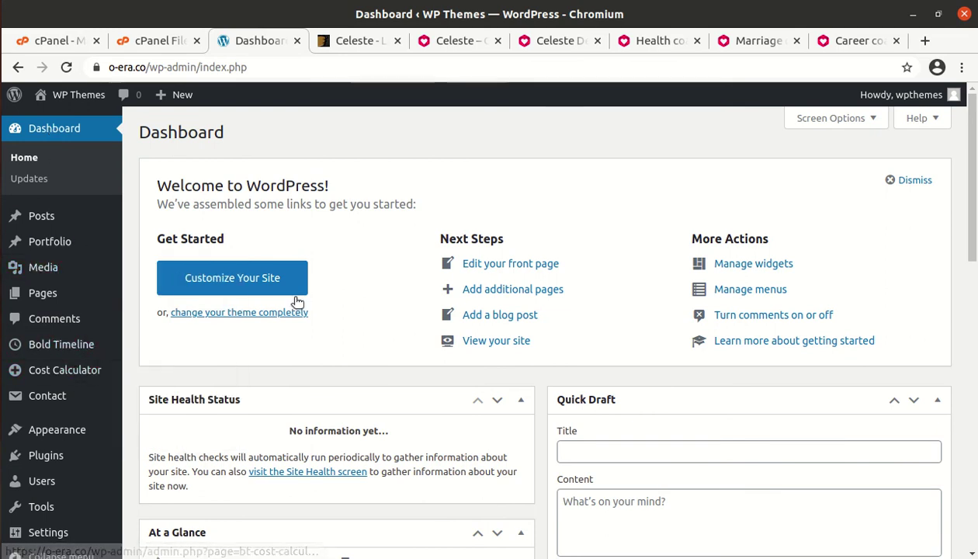
scroll(416, 274, "down", 5)
scroll(415, 274, "up", 5)
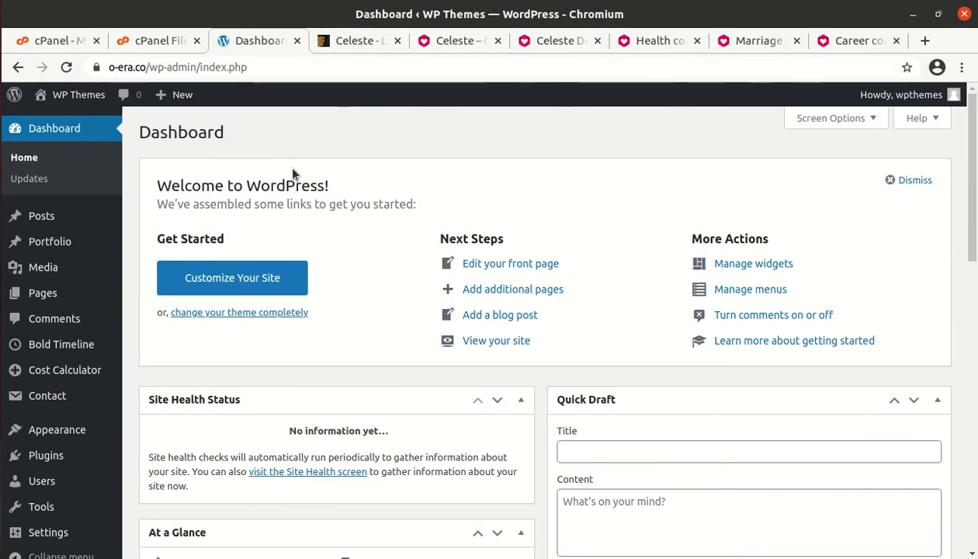
scroll(295, 170, "down", 3)
scroll(294, 169, "down", 1)
scroll(330, 115, "down", 5)
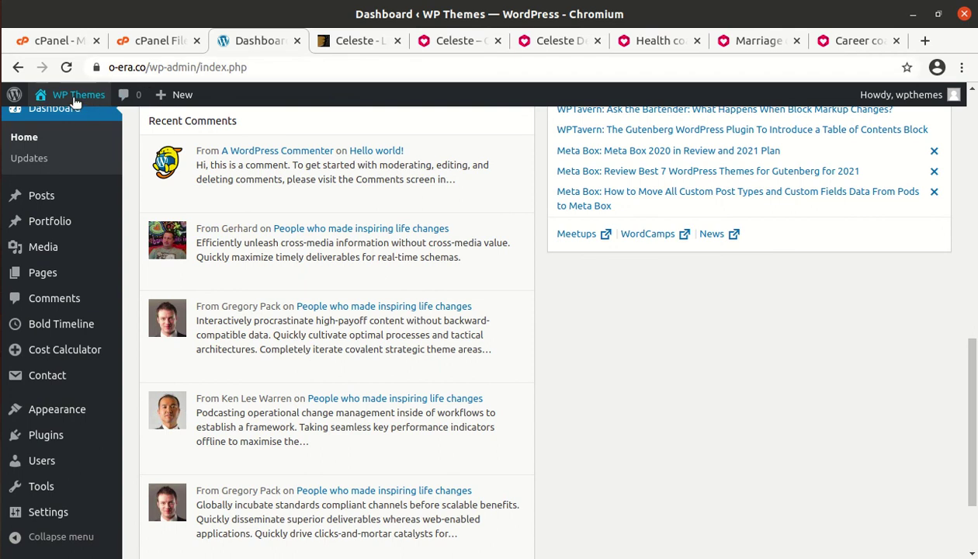
Visit the live site and review the home page sections from the hero banner down to Latest news
mouse_move(69, 111)
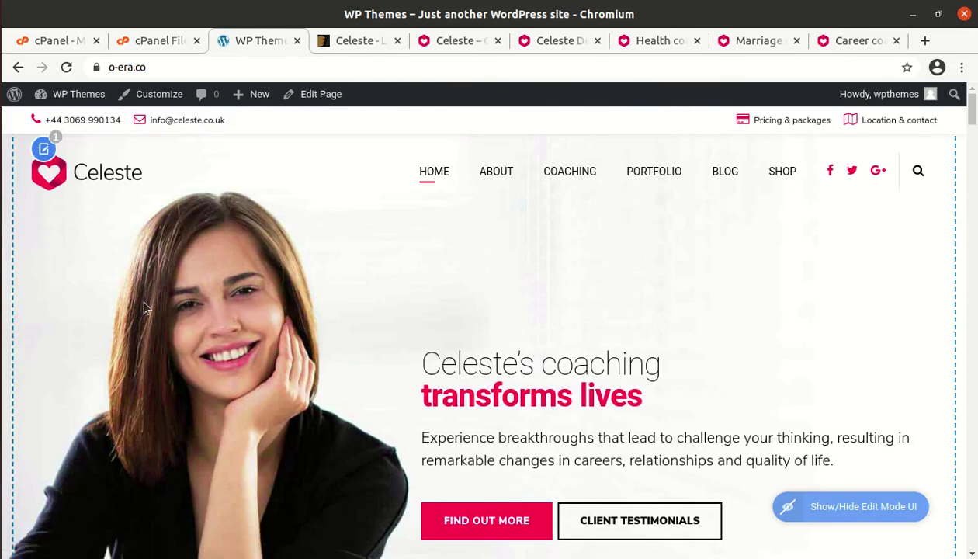
scroll(153, 288, "down", 5)
scroll(153, 289, "down", 1)
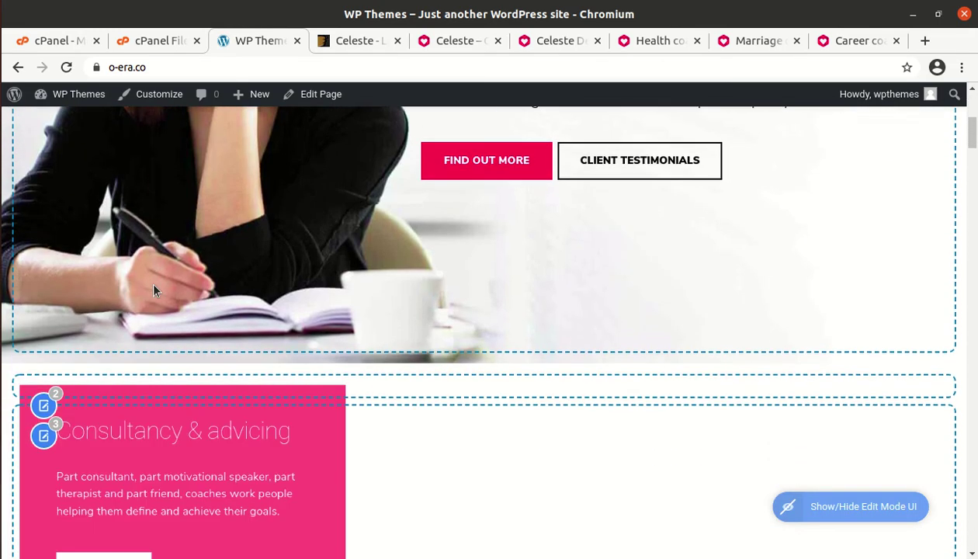
scroll(153, 289, "down", 3)
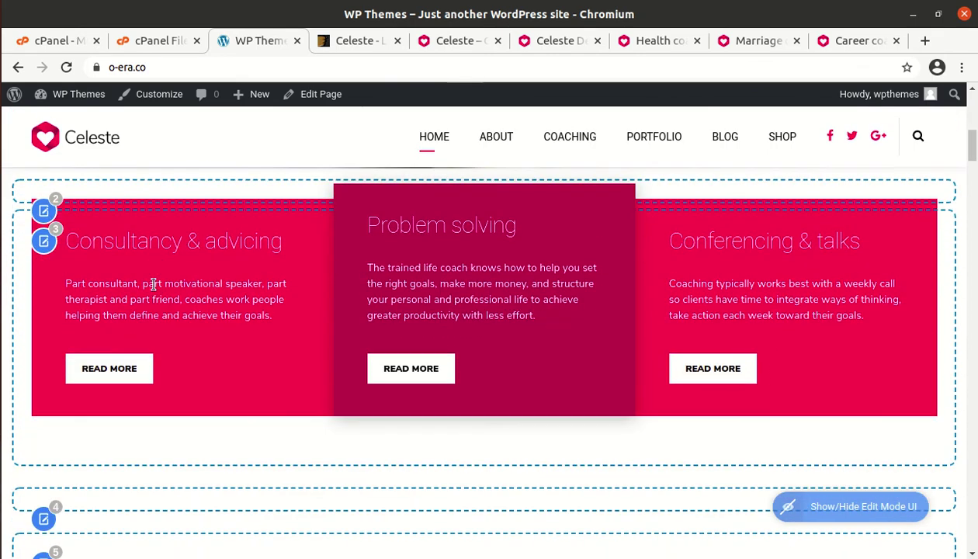
scroll(153, 284, "down", 3)
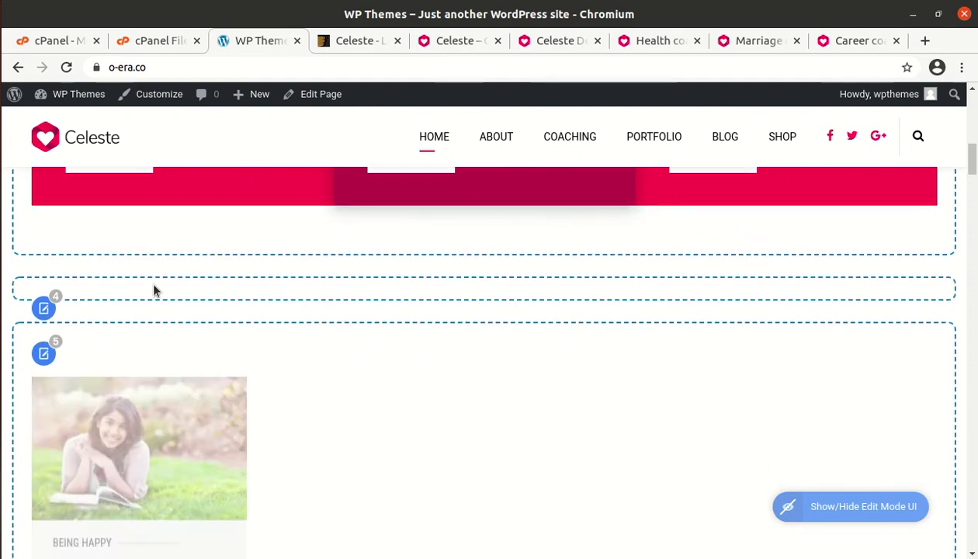
scroll(153, 289, "down", 5)
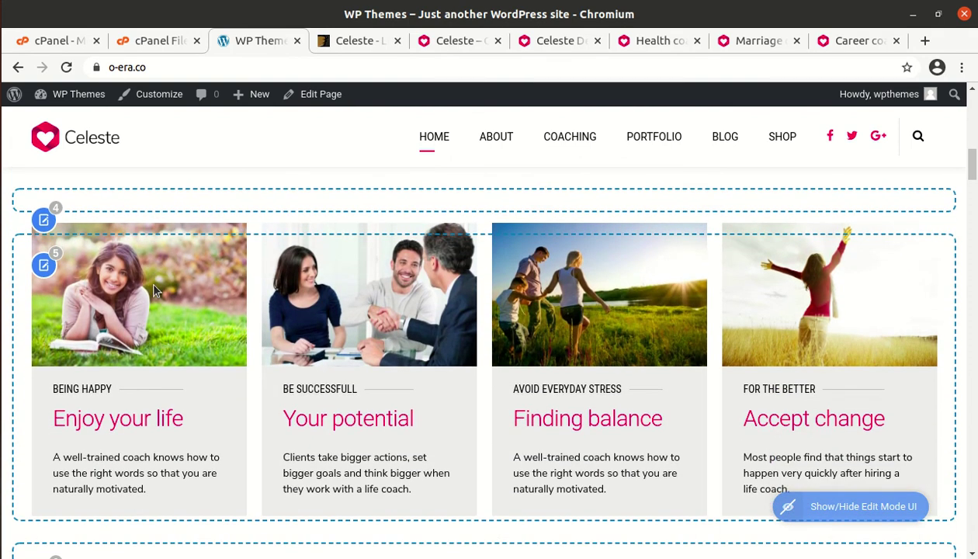
scroll(152, 289, "down", 5)
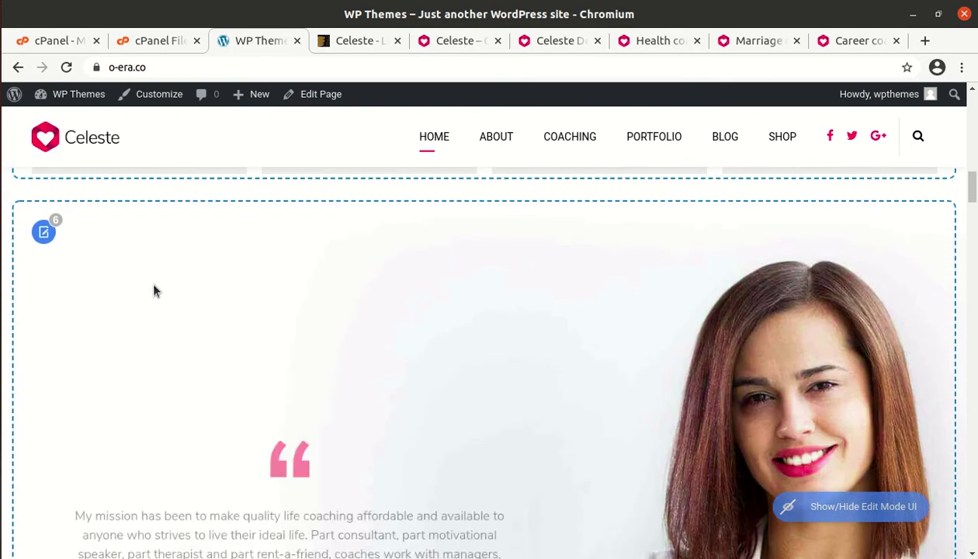
scroll(155, 290, "down", 5)
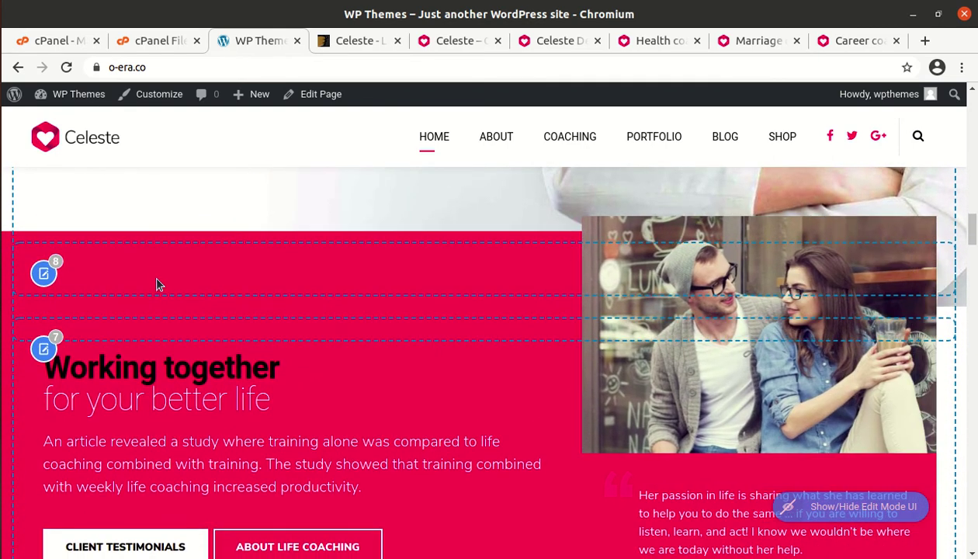
scroll(156, 284, "down", 3)
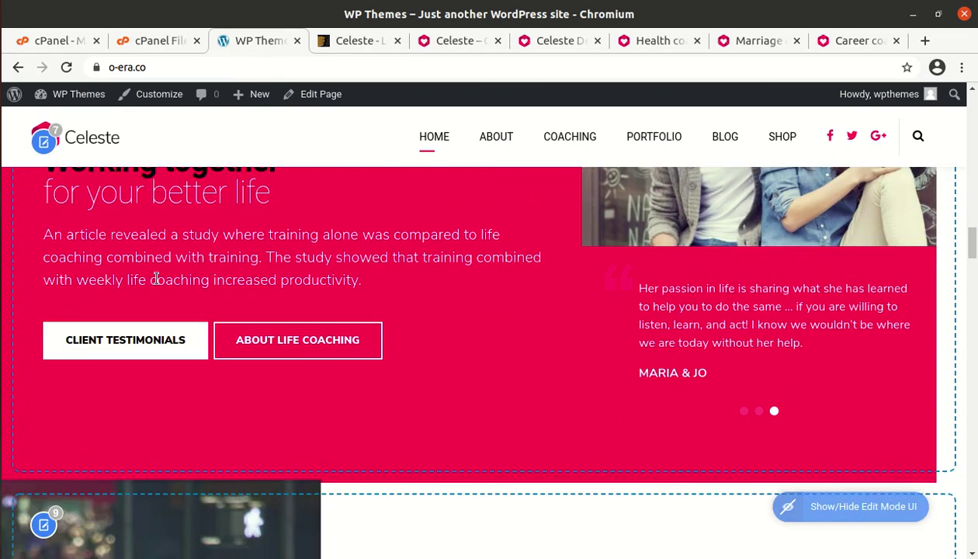
scroll(156, 280, "down", 4)
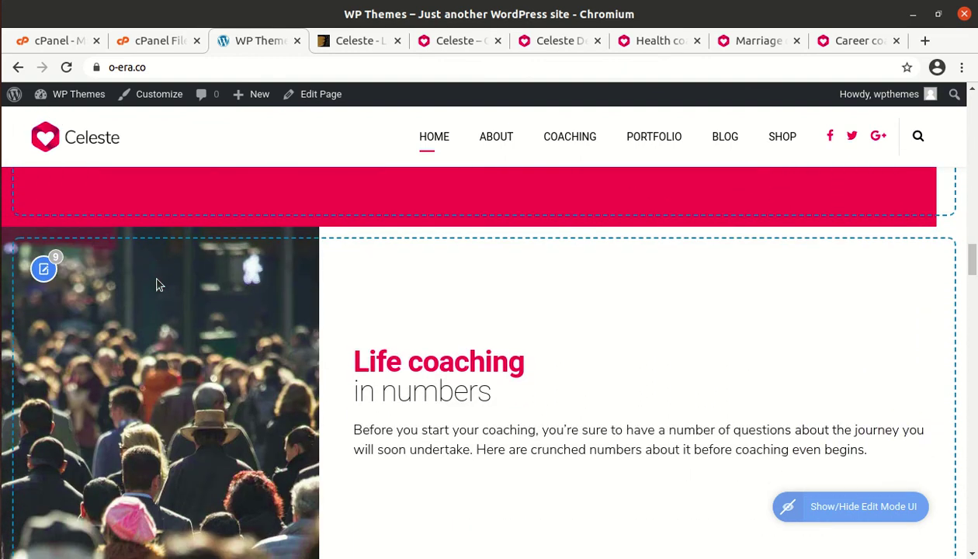
scroll(156, 284, "down", 6)
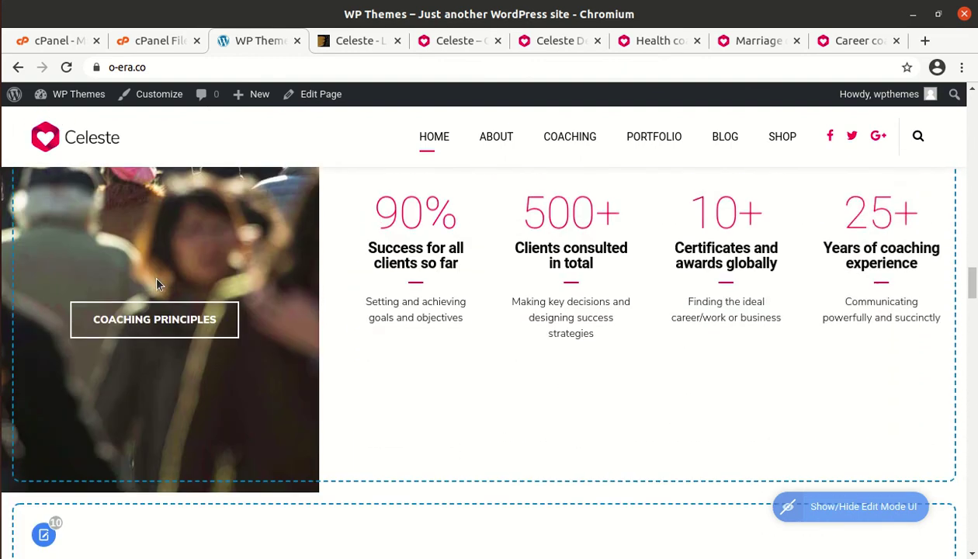
scroll(155, 284, "down", 1)
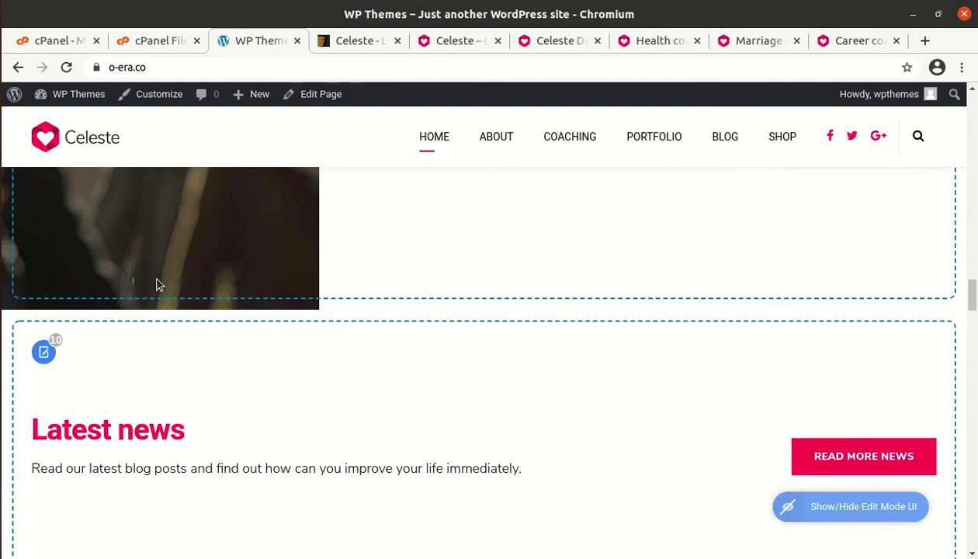
scroll(156, 284, "down", 2)
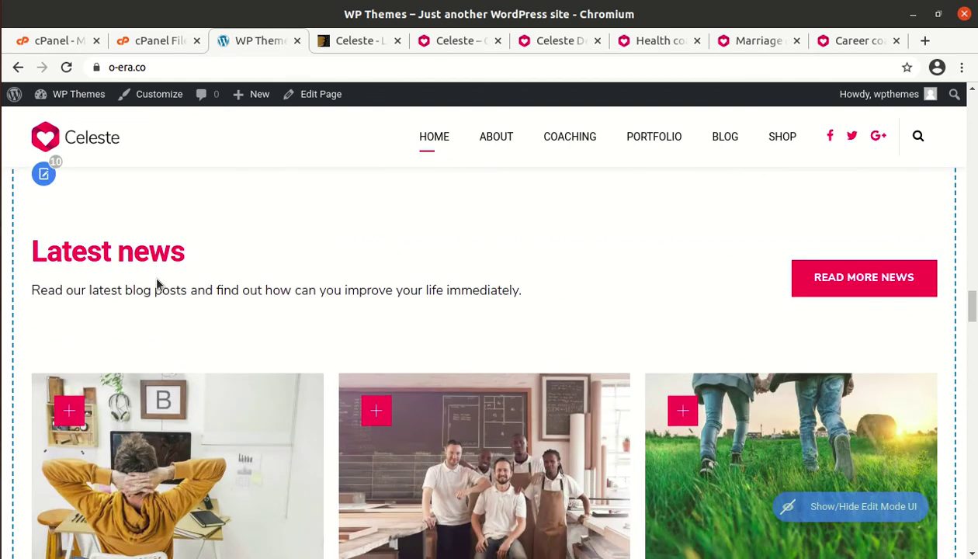